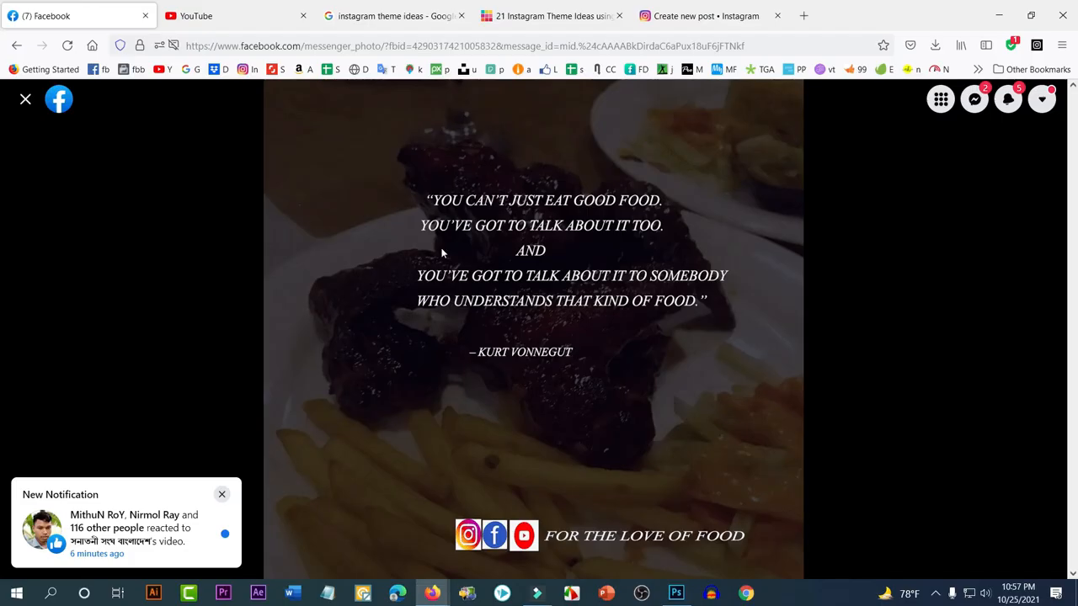
Dismiss the new-notification popup and switch to the 'instagram theme ideas' Google results
click(221, 494)
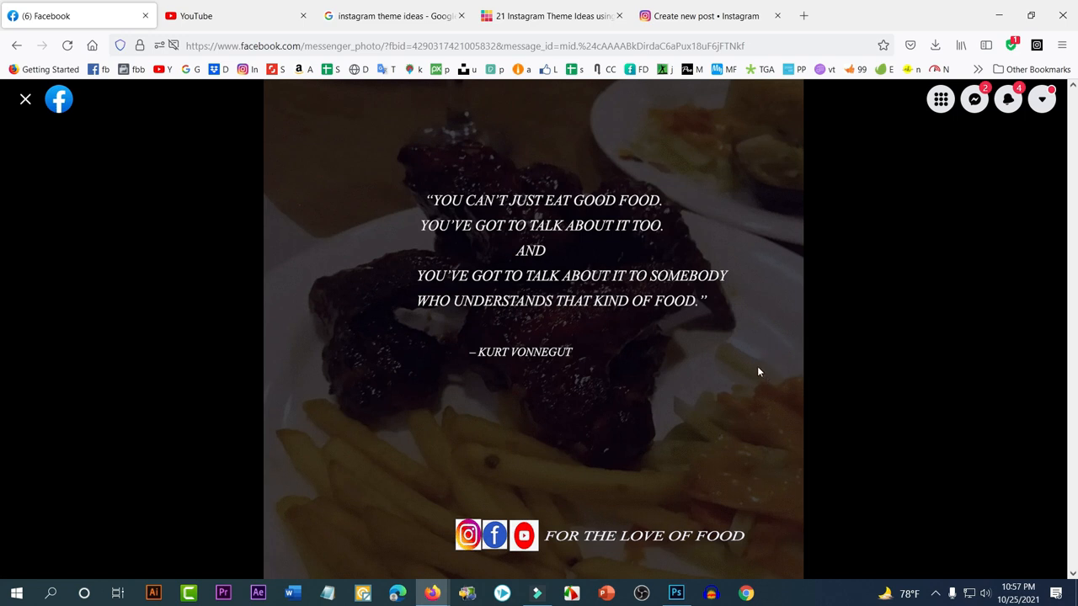
click(385, 17)
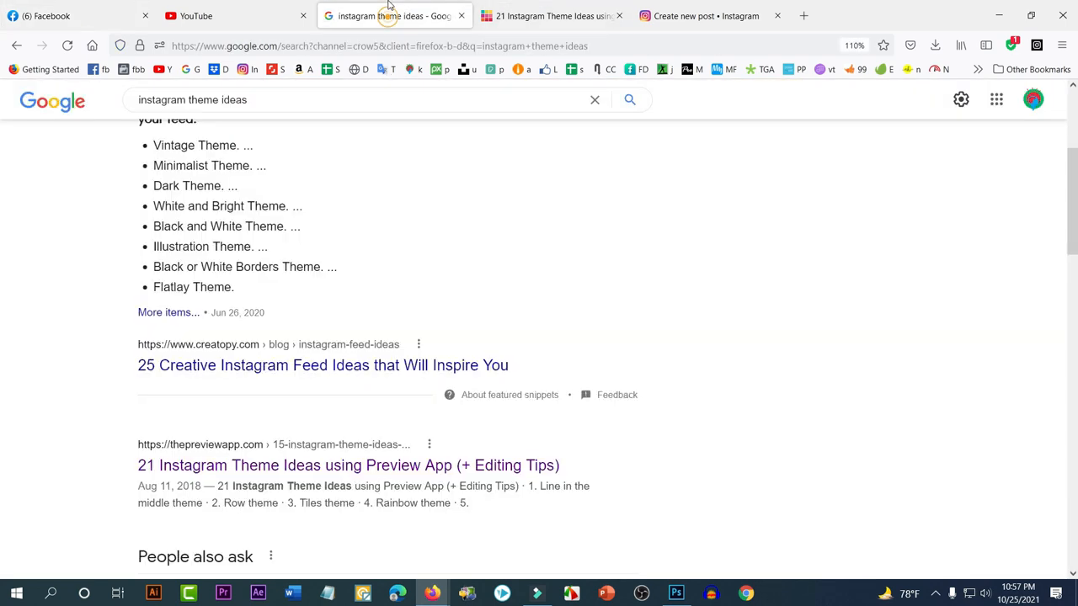
View the Instagram quote post example, then return to the Facebook food-quote photo
click(663, 6)
click(586, 7)
click(674, 12)
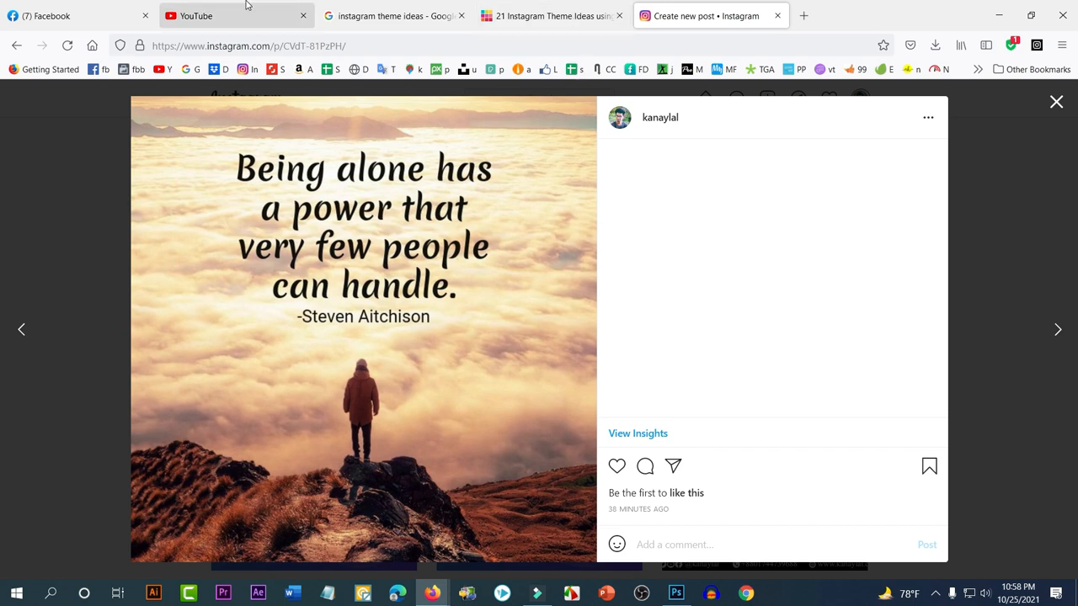
click(71, 16)
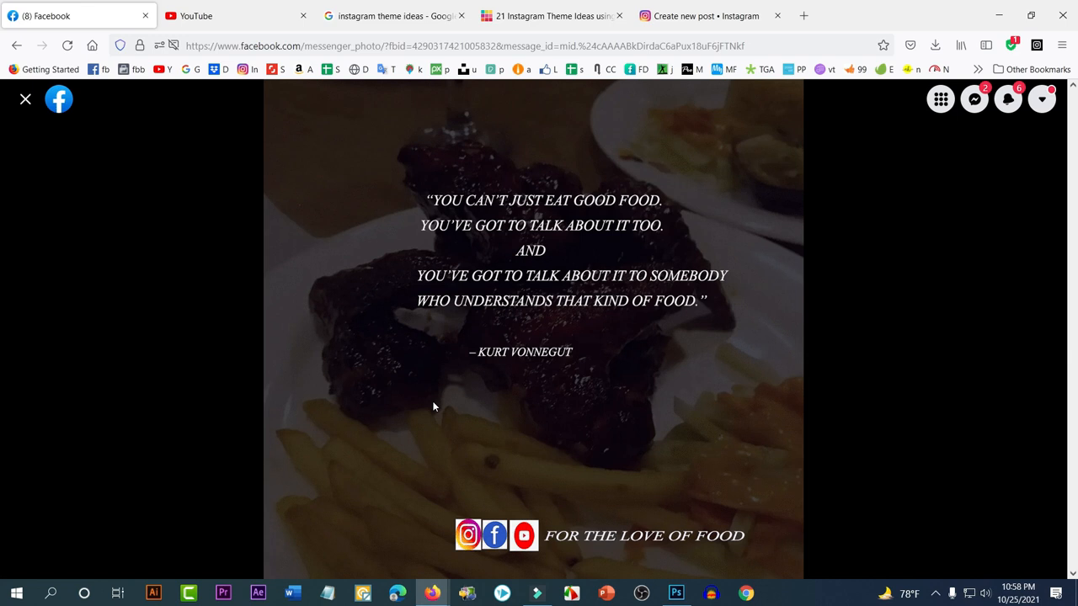
In Photoshop, create a new blank 1080×1080 px canvas at 72 ppi
click(676, 593)
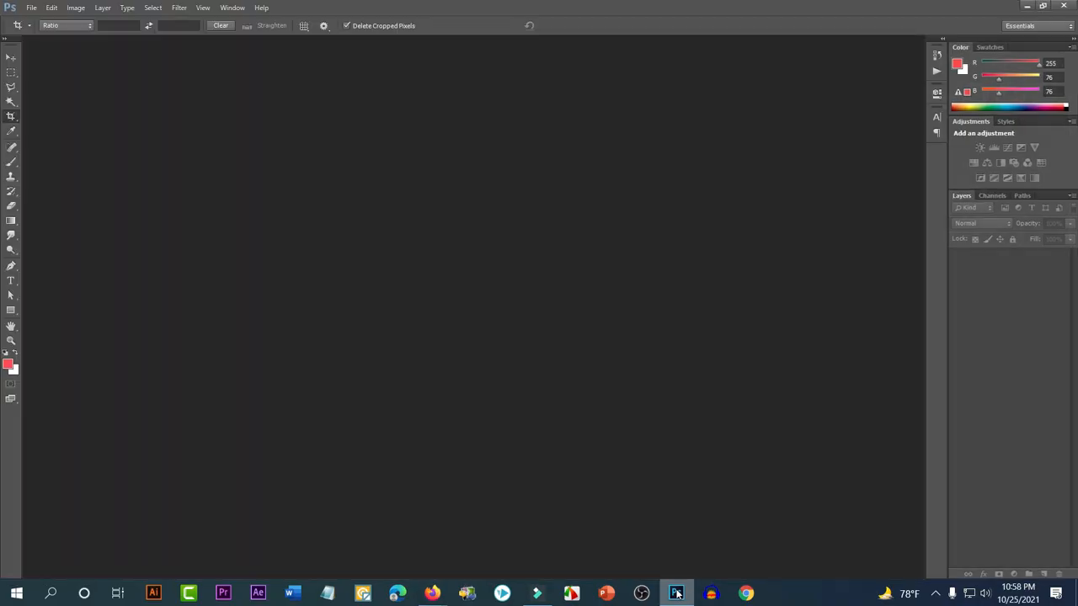
click(31, 8)
click(40, 22)
click(628, 126)
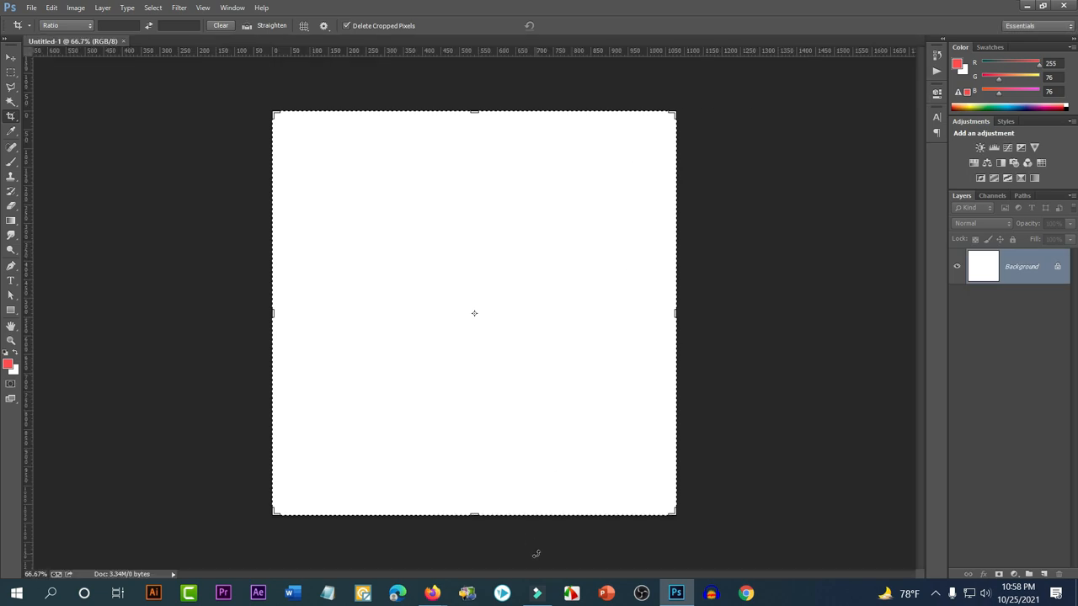
Return to Firefox with a fresh empty tab
mouse_move(435, 594)
click(316, 535)
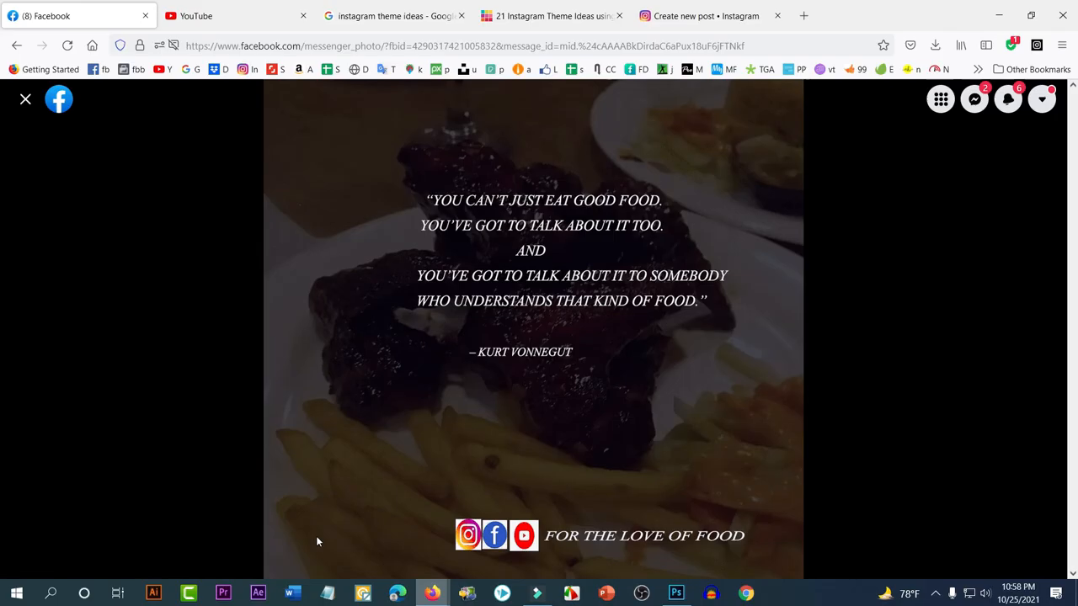
click(802, 17)
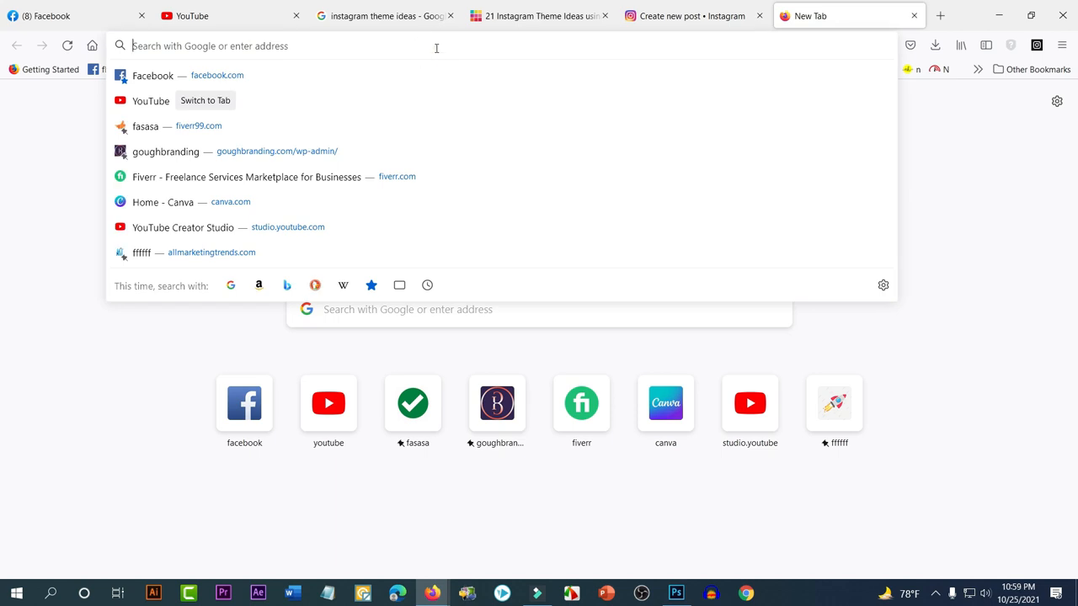
Search Google for 'burguer' and show the image results
text(burg)
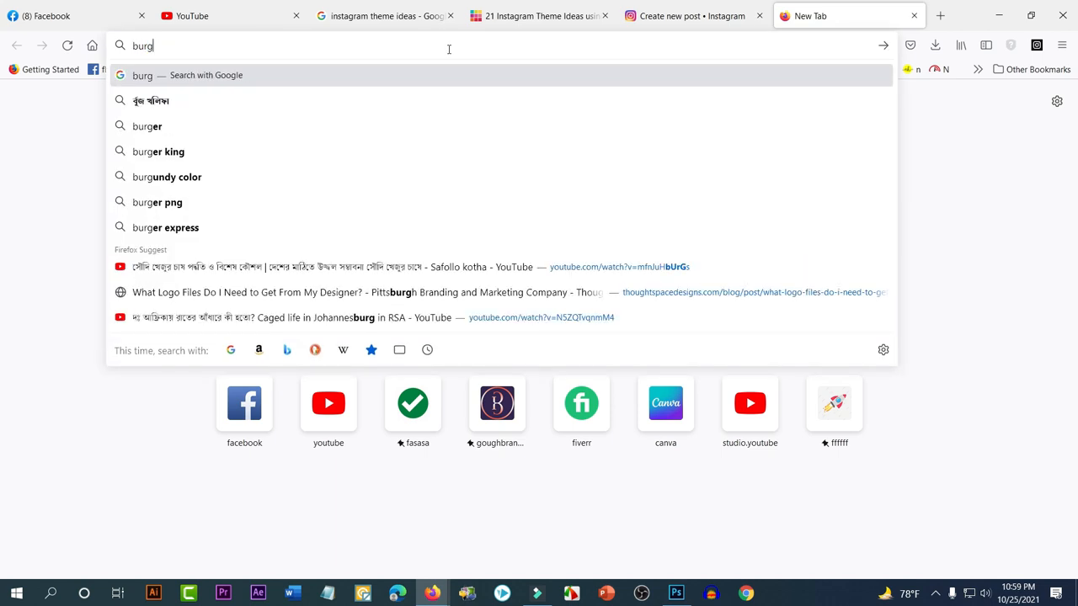
text(u)
text(er)
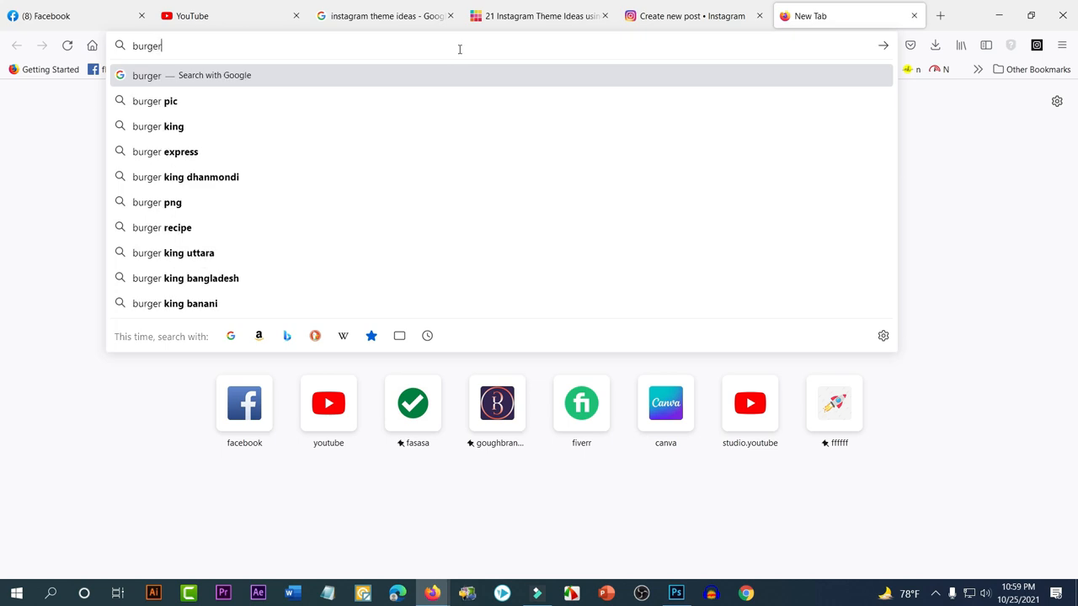
click(173, 101)
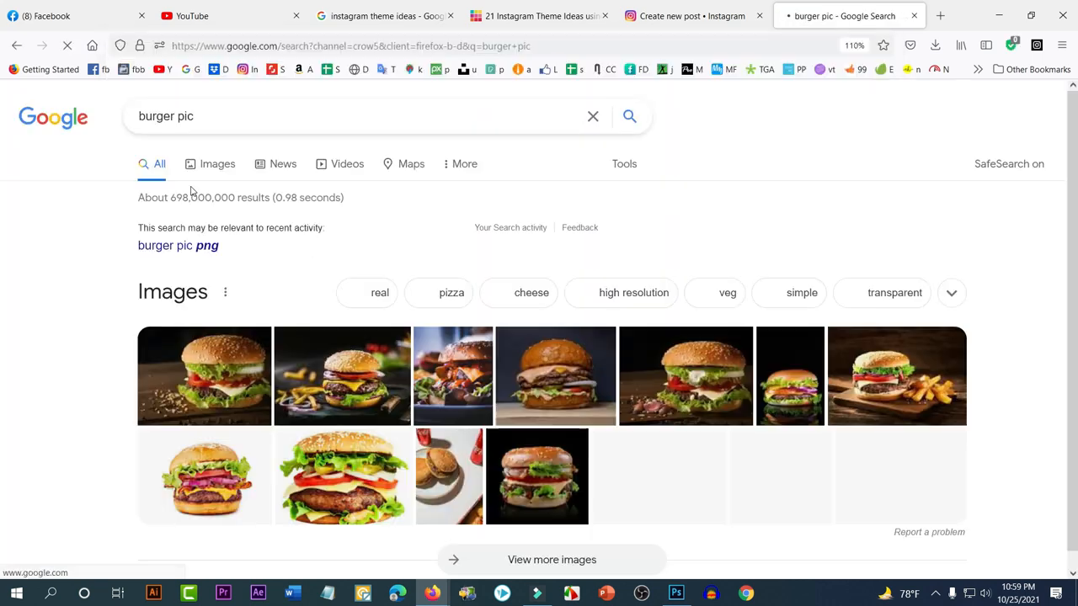
click(205, 169)
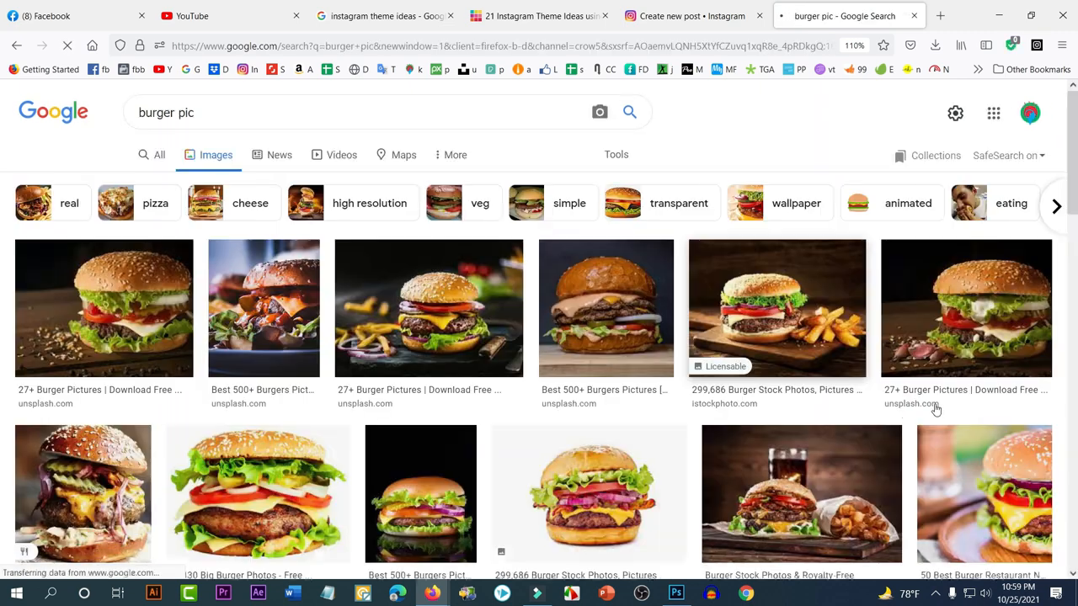
scroll(886, 423, down, 3)
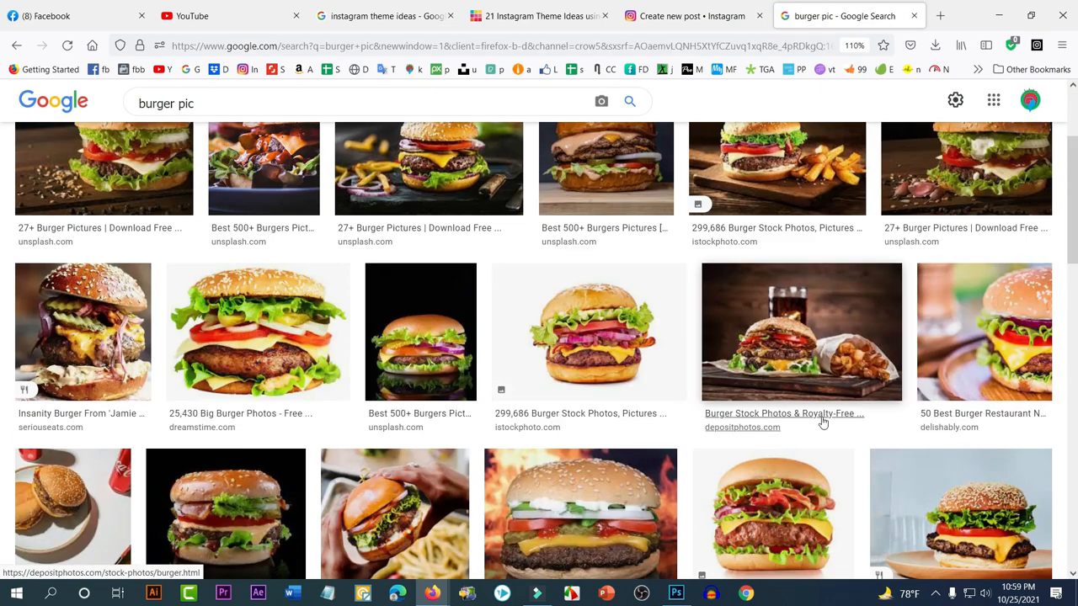
scroll(783, 417, up, 3)
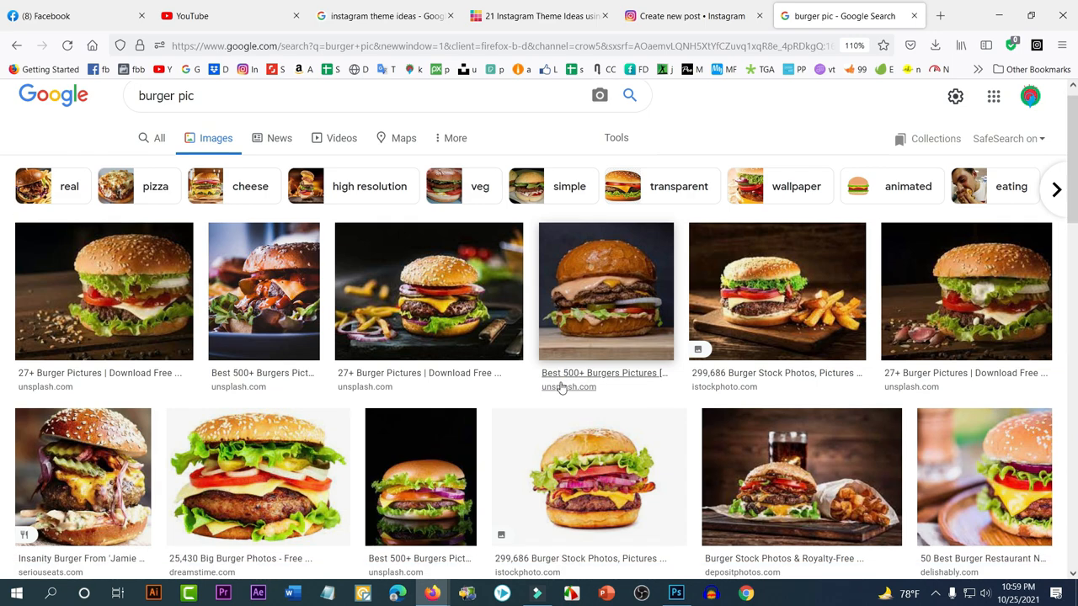
scroll(561, 385, down, 5)
scroll(804, 292, down, 1)
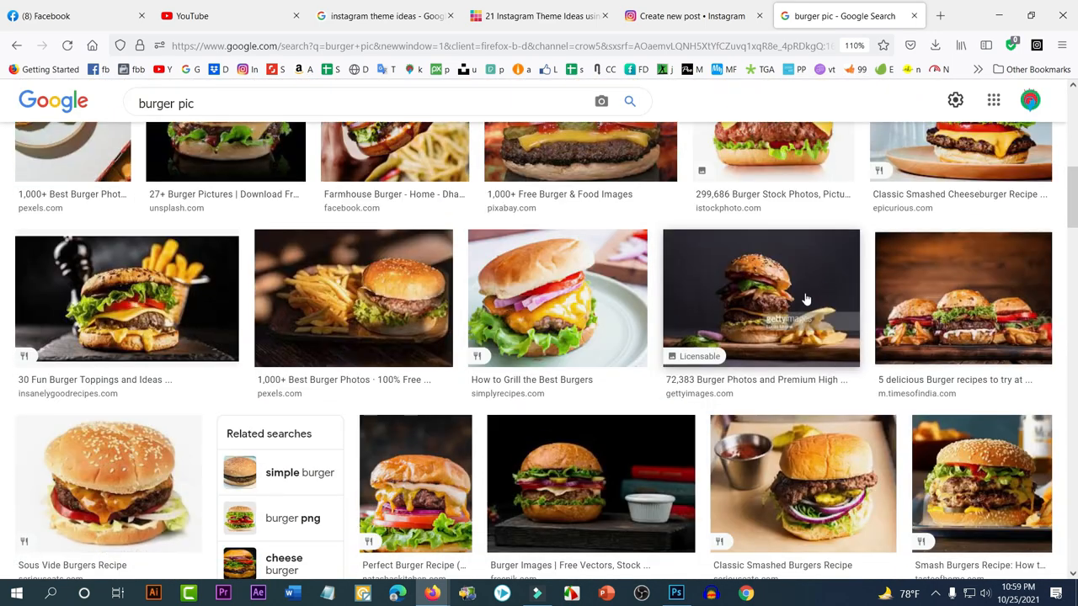
Browse burger image previews, settling on The Daily Meal bacon burger photo
click(958, 292)
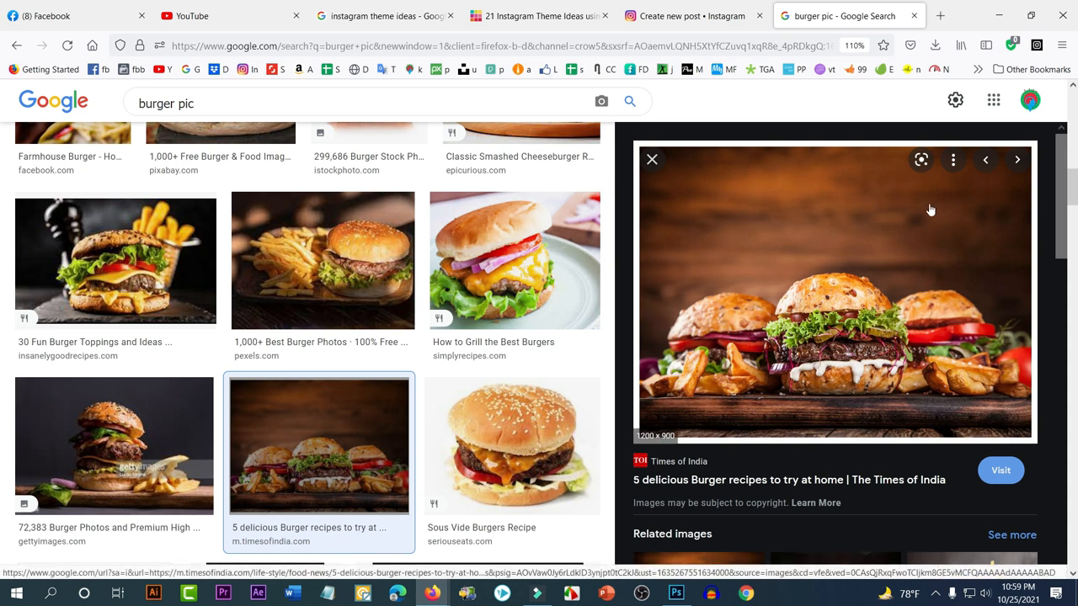
scroll(859, 250, down, 3)
scroll(901, 269, up, 2)
scroll(880, 269, down, 1)
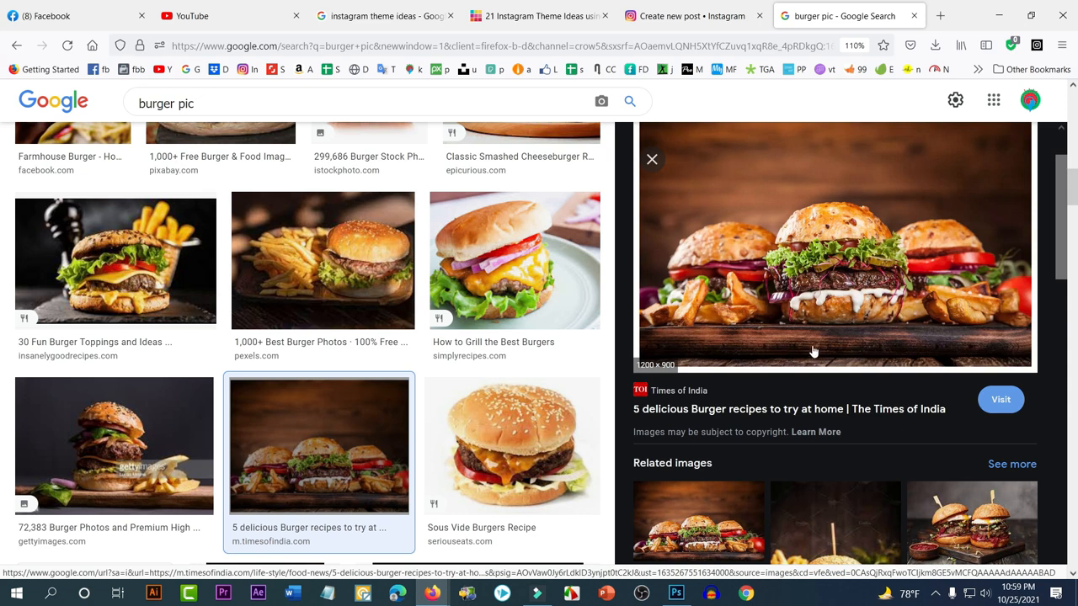
scroll(885, 326, down, 5)
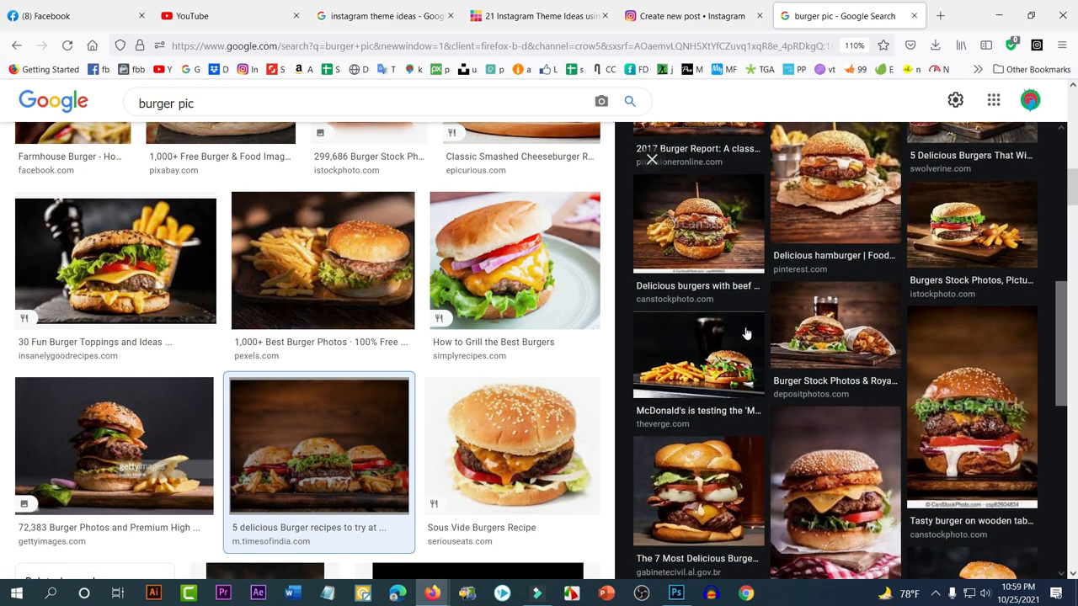
scroll(750, 335, down, 3)
scroll(713, 357, down, 3)
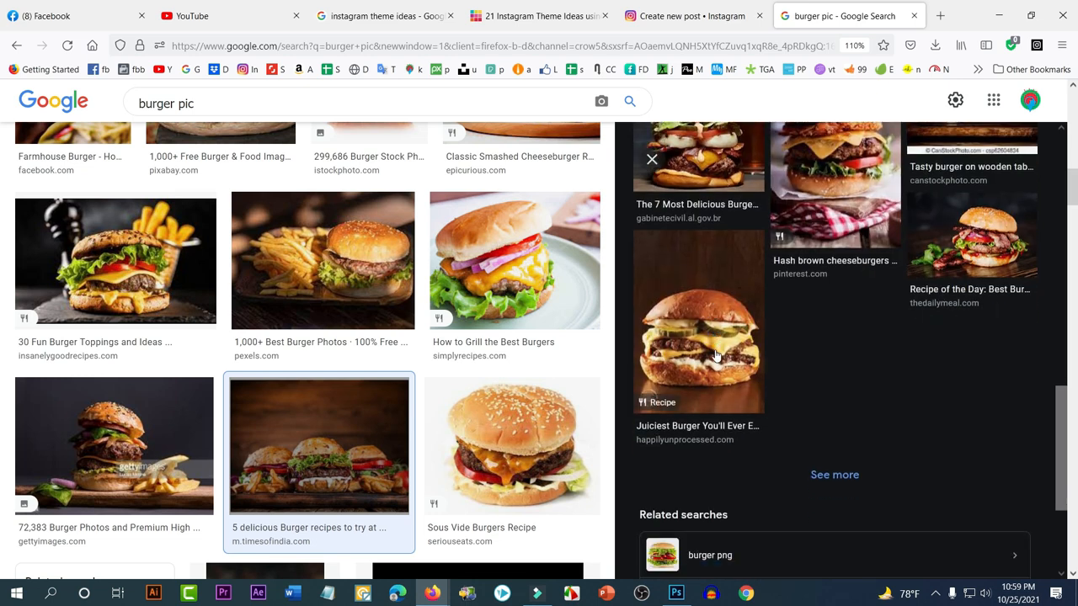
scroll(716, 356, up, 3)
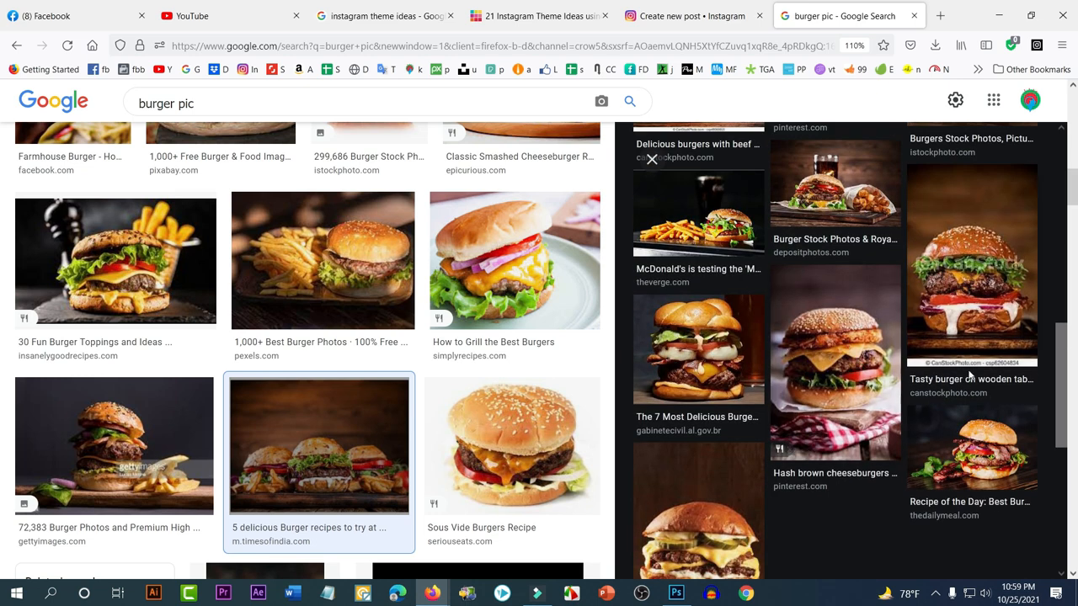
click(984, 456)
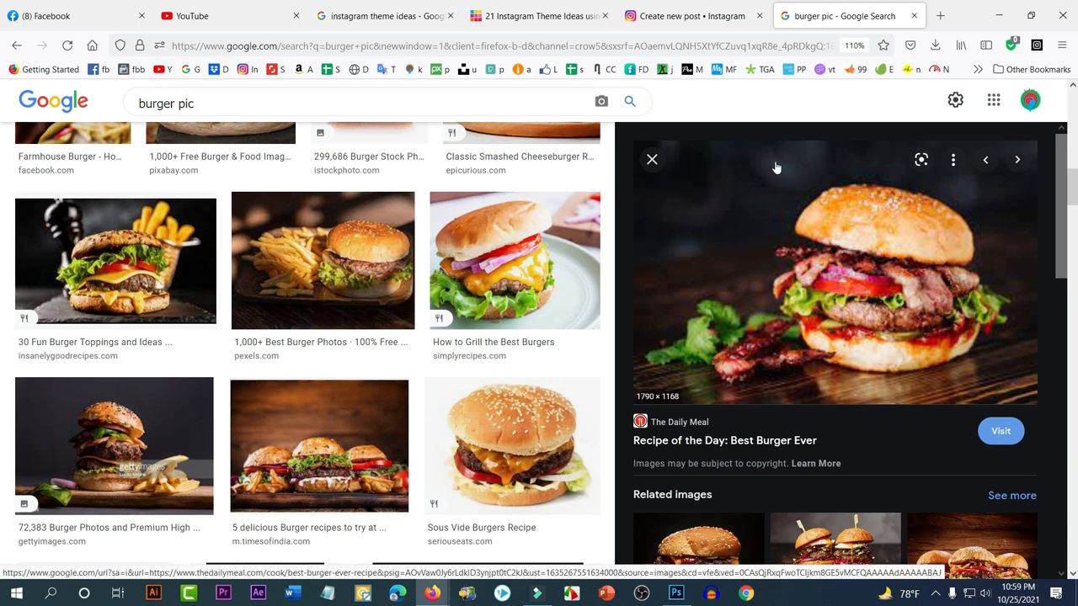
Open the burger image in its own tab and save best-burger-recipe-ever-shutterstock-recipe_1__0.jpg to Downloads
right_click(768, 228)
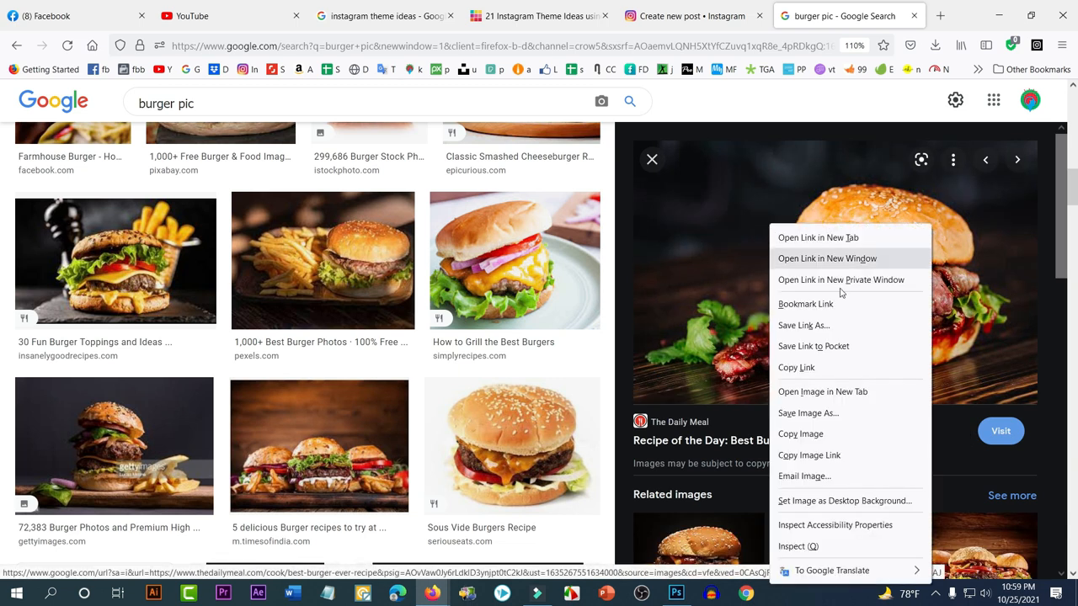
click(808, 393)
click(870, 6)
right_click(627, 232)
click(684, 248)
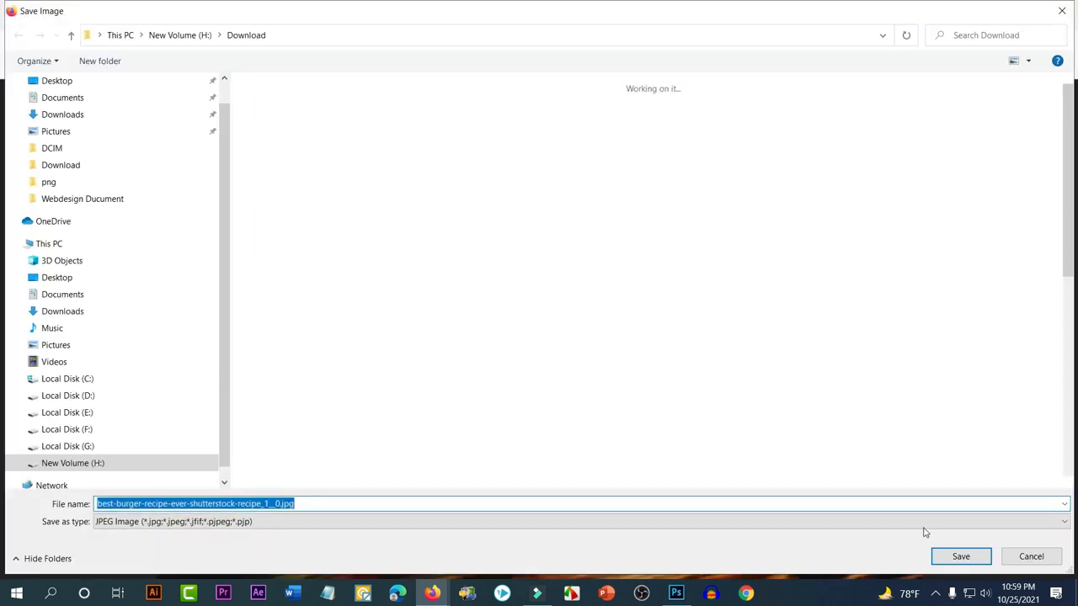
click(957, 556)
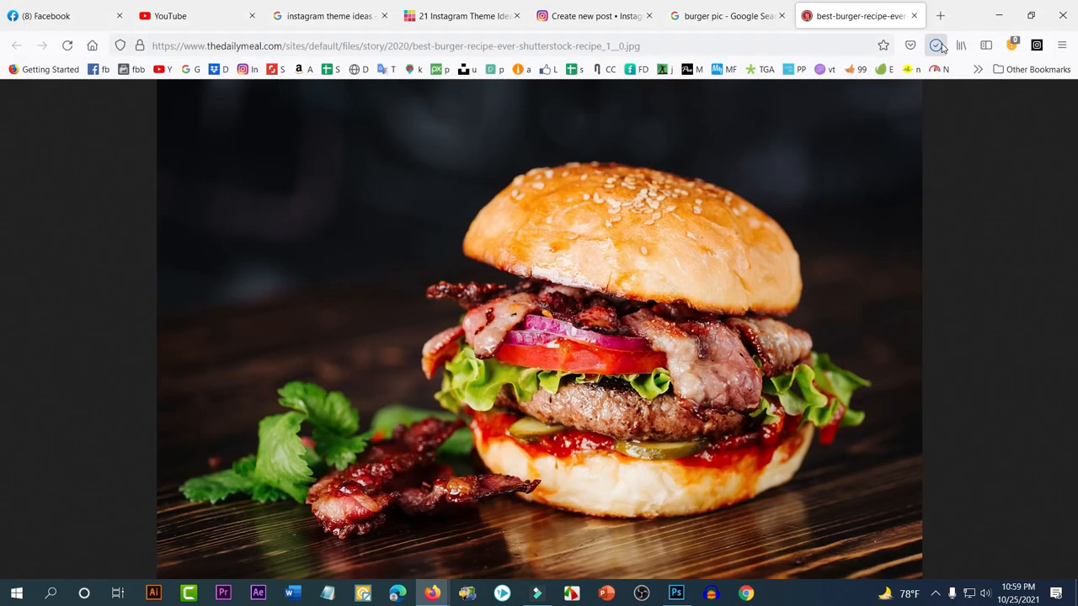
Drag the downloaded burger jpg onto the canvas and scale it to span the full width
click(934, 45)
drag(774, 76, 509, 357)
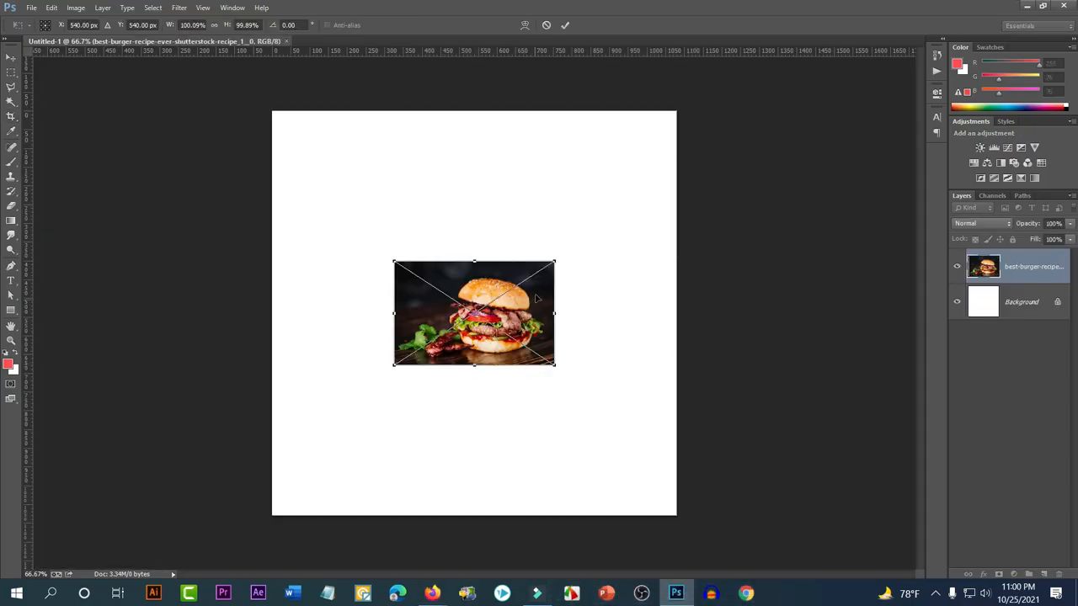
drag(556, 258, 691, 178)
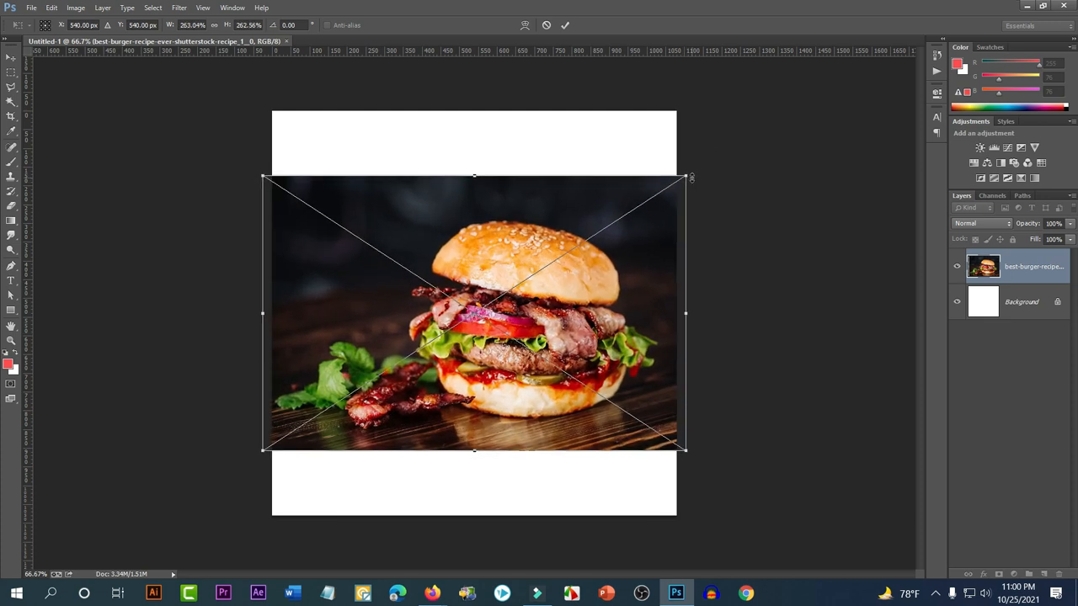
key(Return)
key(c)
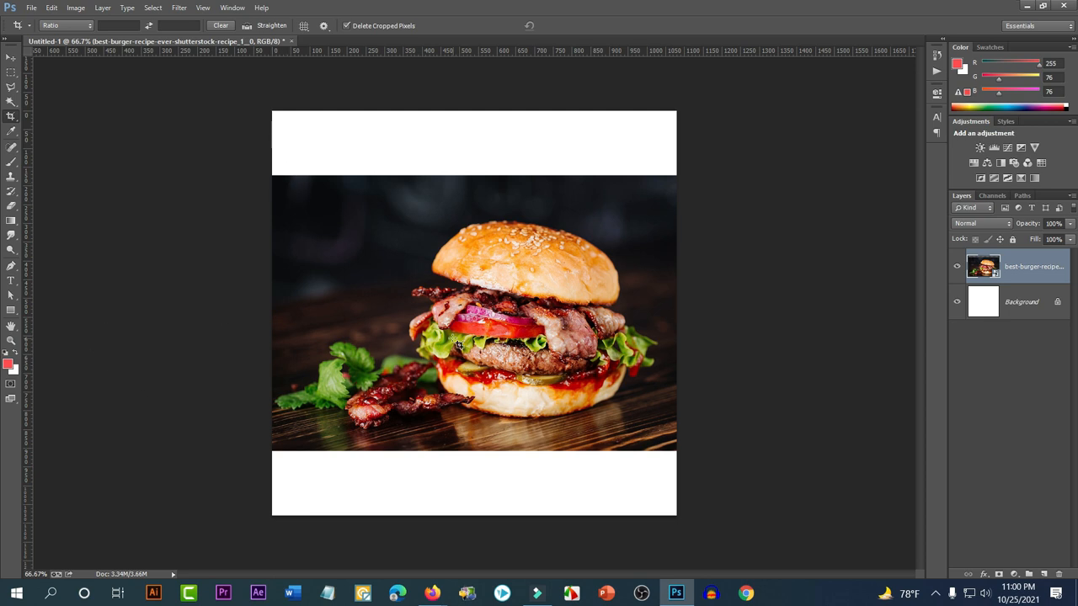
Move the burger photo down to the canvas bottom and rasterize its smart-object layer
click(11, 57)
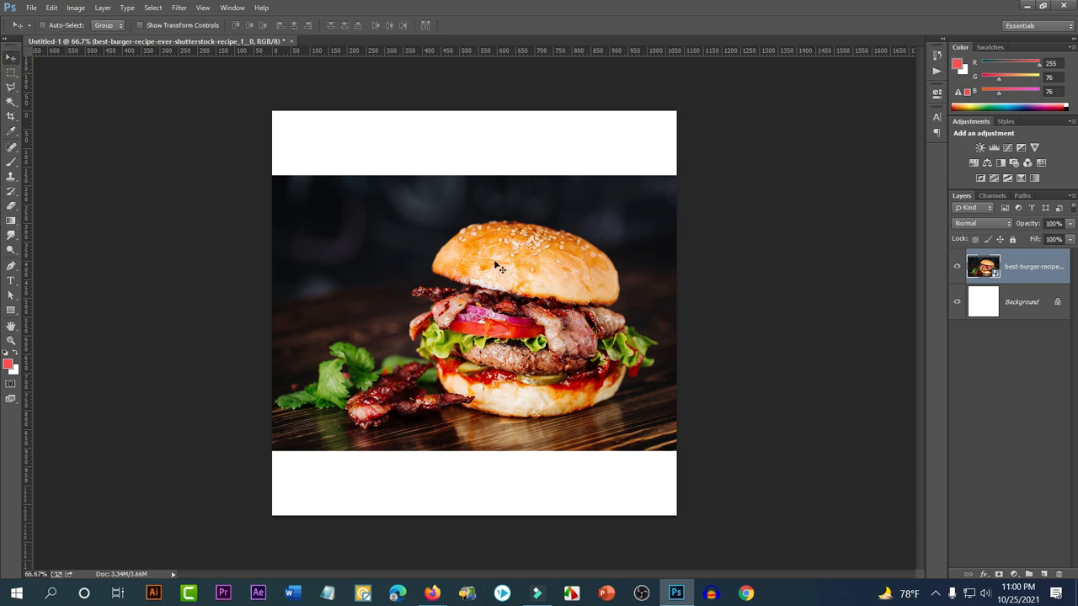
drag(486, 237, 479, 302)
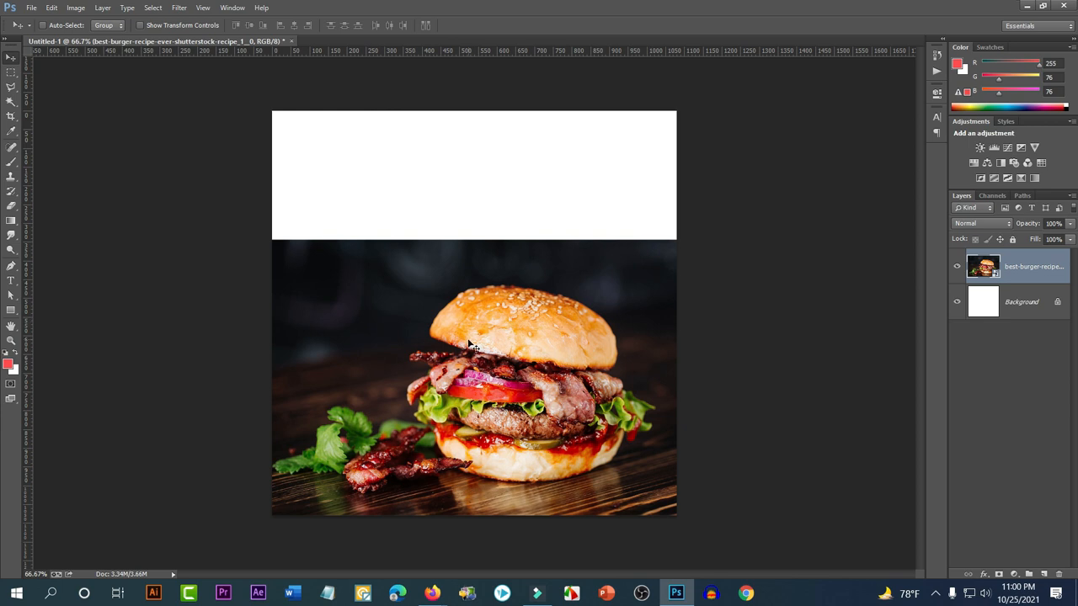
right_click(998, 277)
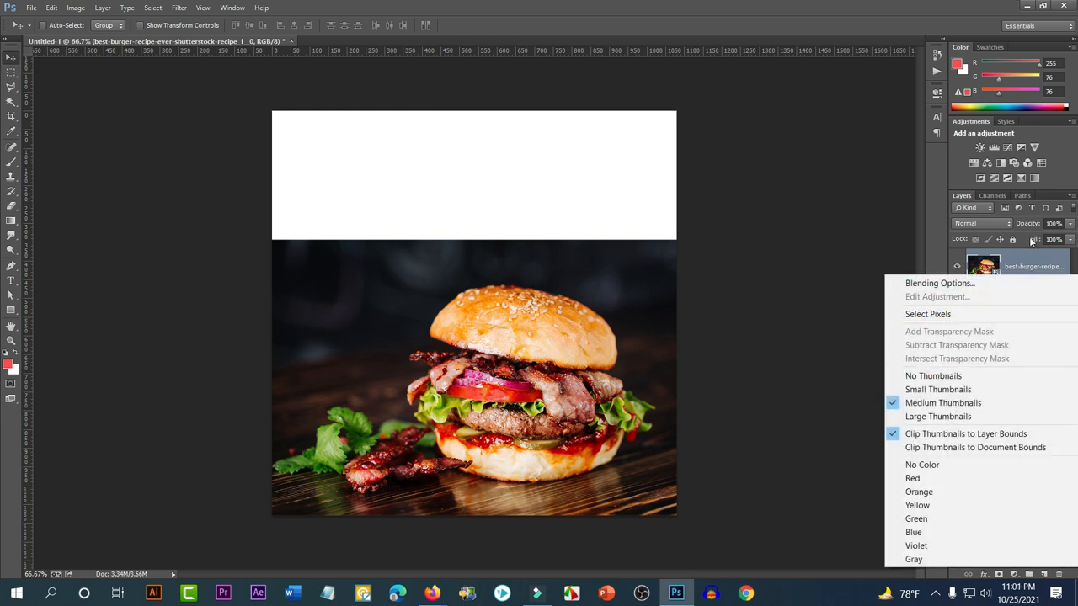
click(1023, 274)
right_click(1023, 267)
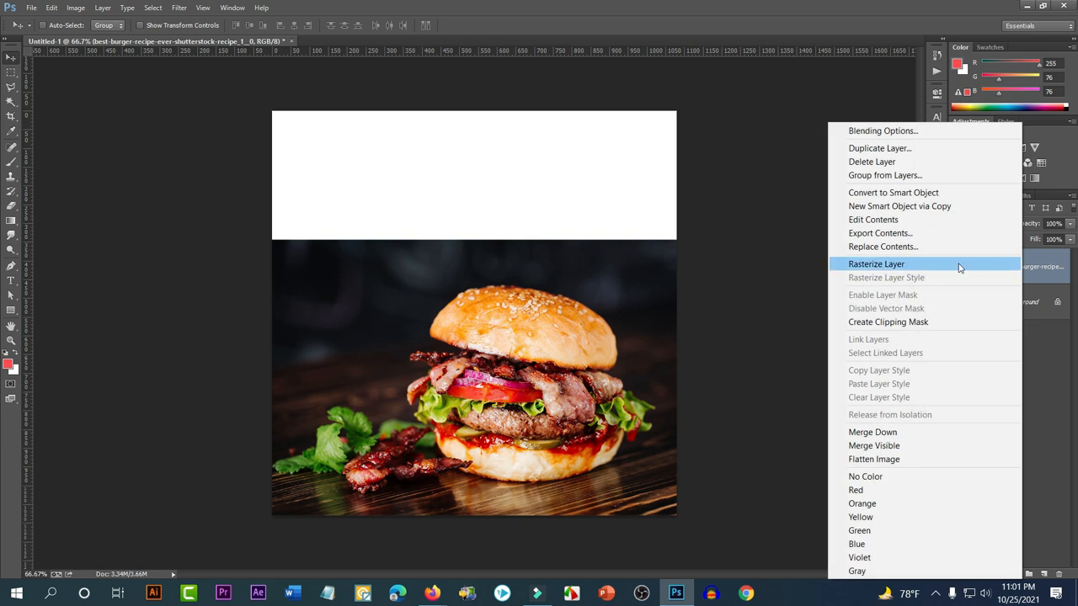
click(894, 266)
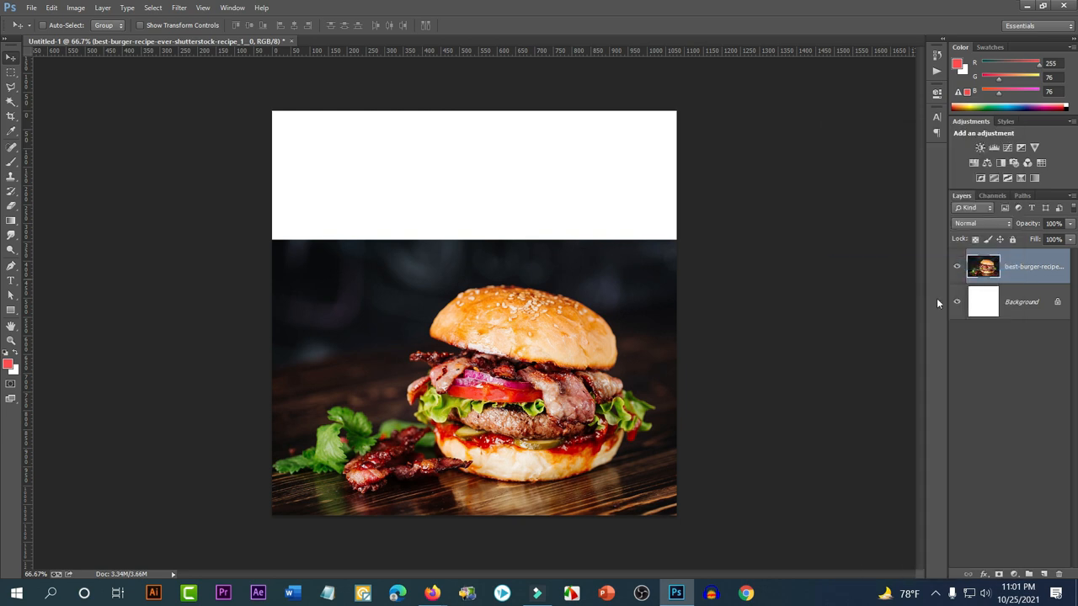
click(10, 72)
Select the dark strip at the photo's top and stretch it up to the canvas top
drag(155, 63, 774, 269)
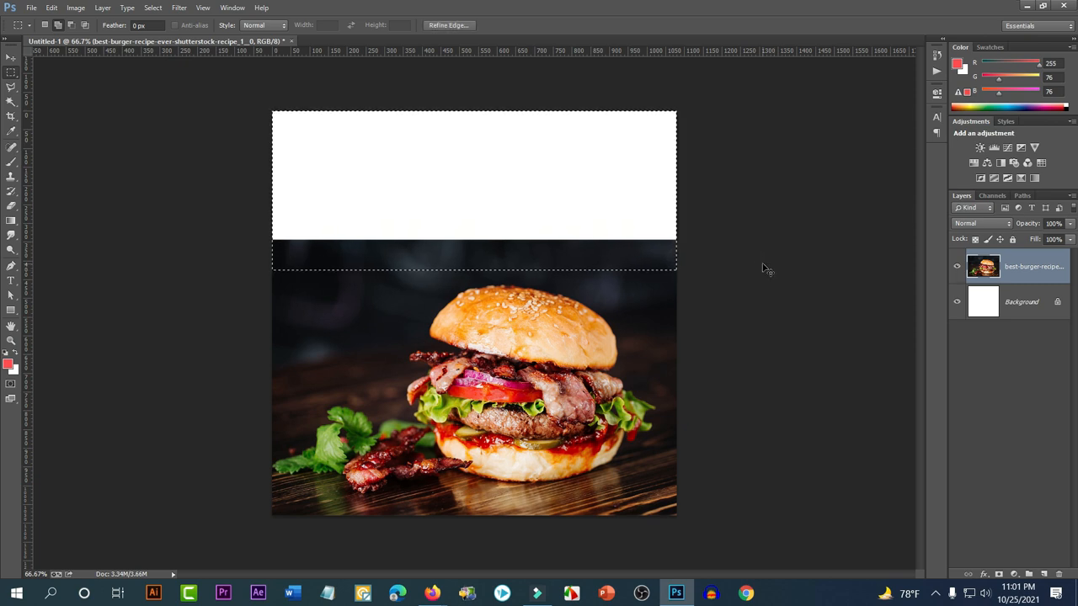
key(ctrl+t)
drag(474, 107, 482, 66)
key(Return)
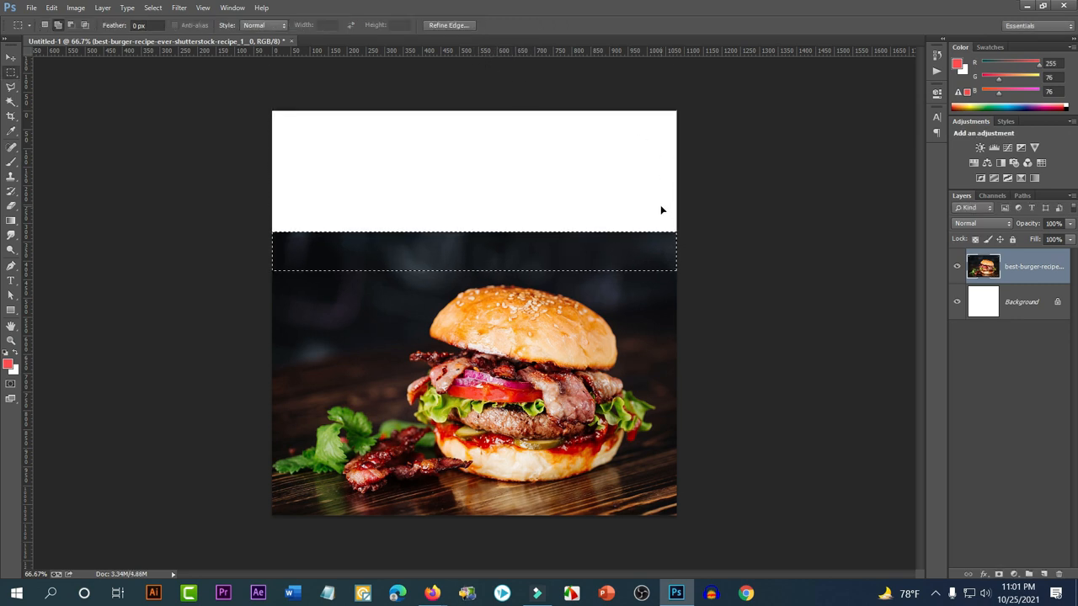
key(ctrl+t)
drag(476, 232, 485, 110)
key(Return)
key(ctrl+d)
Try enlarging the burger photo slightly, undo it, and delete the selected top area
scroll(600, 210, down, 5)
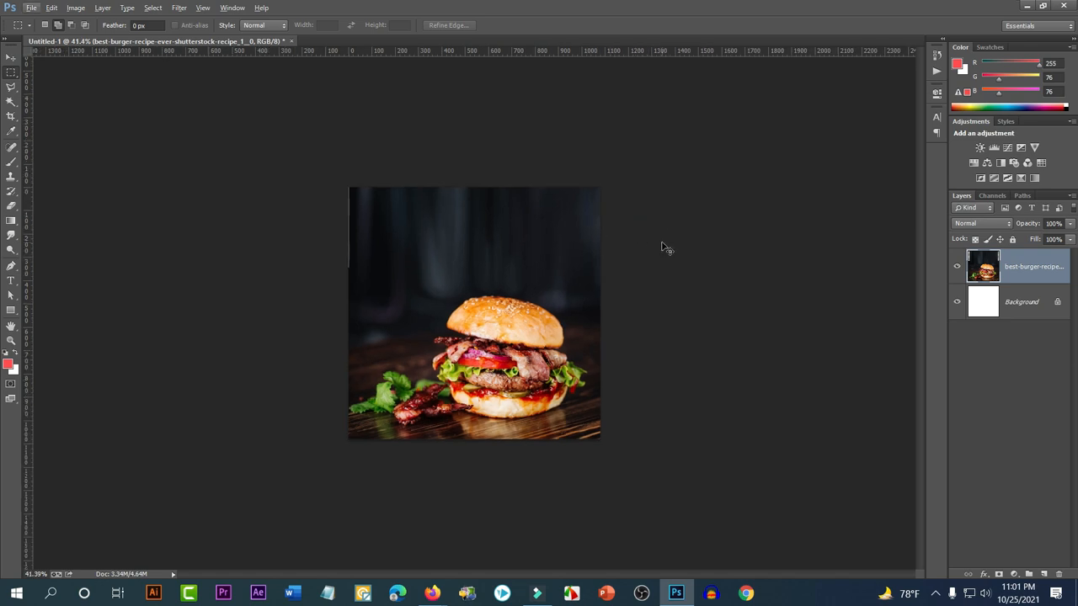
key(ctrl+t)
drag(342, 189, 336, 182)
key(Return)
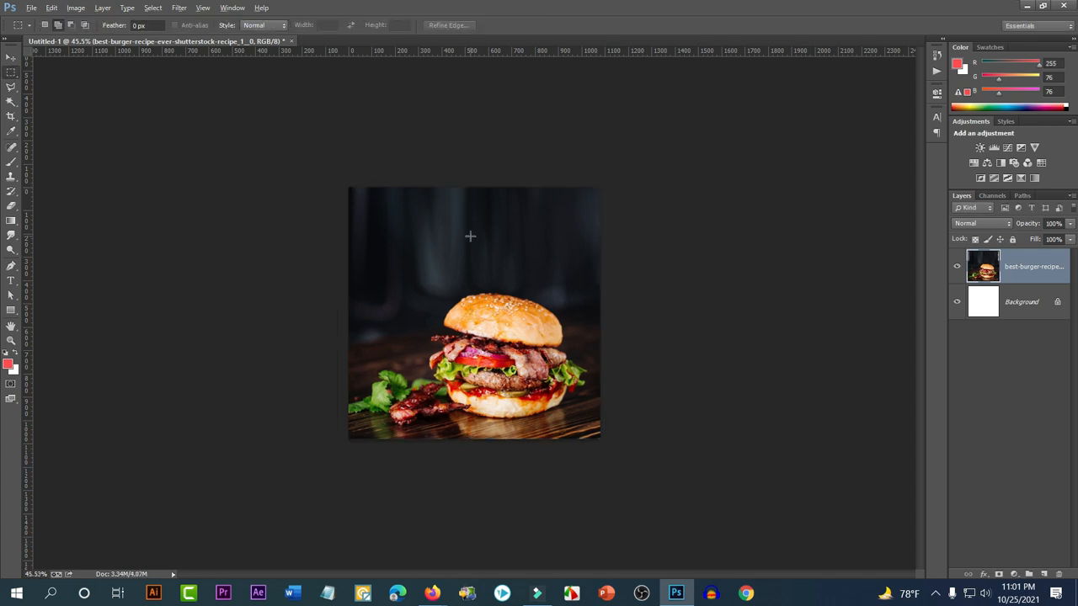
scroll(470, 236, up, 4)
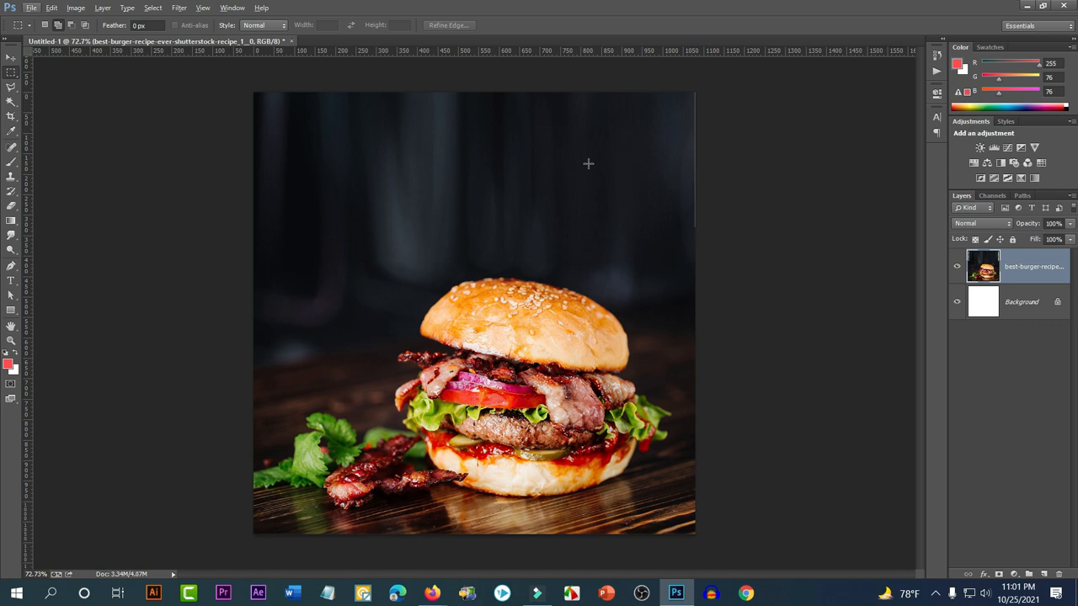
scroll(510, 223, down, 3)
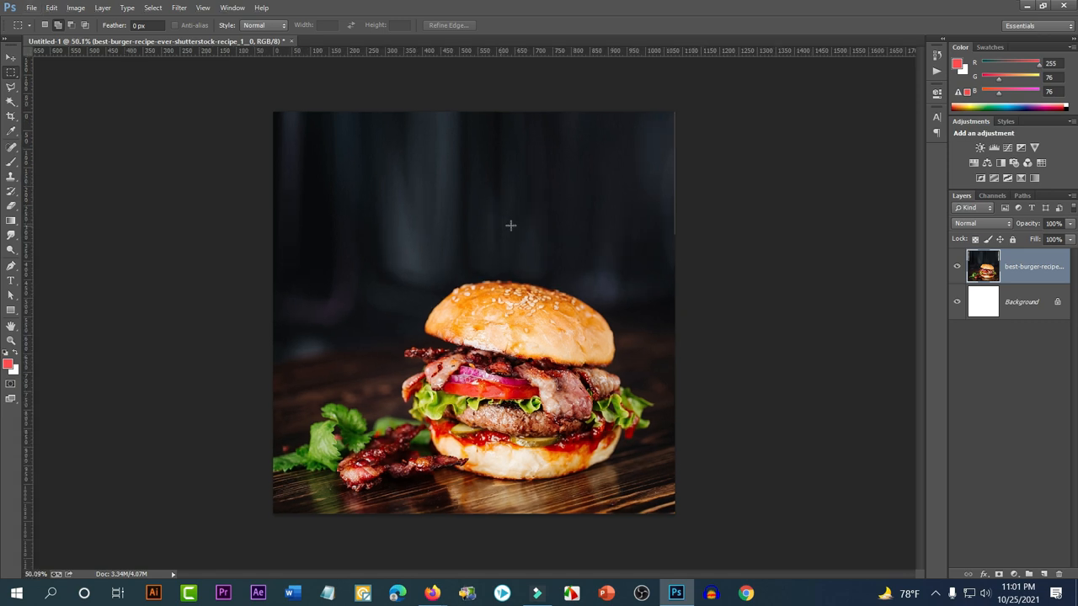
key(ctrl+t)
drag(630, 154, 638, 152)
key(Return)
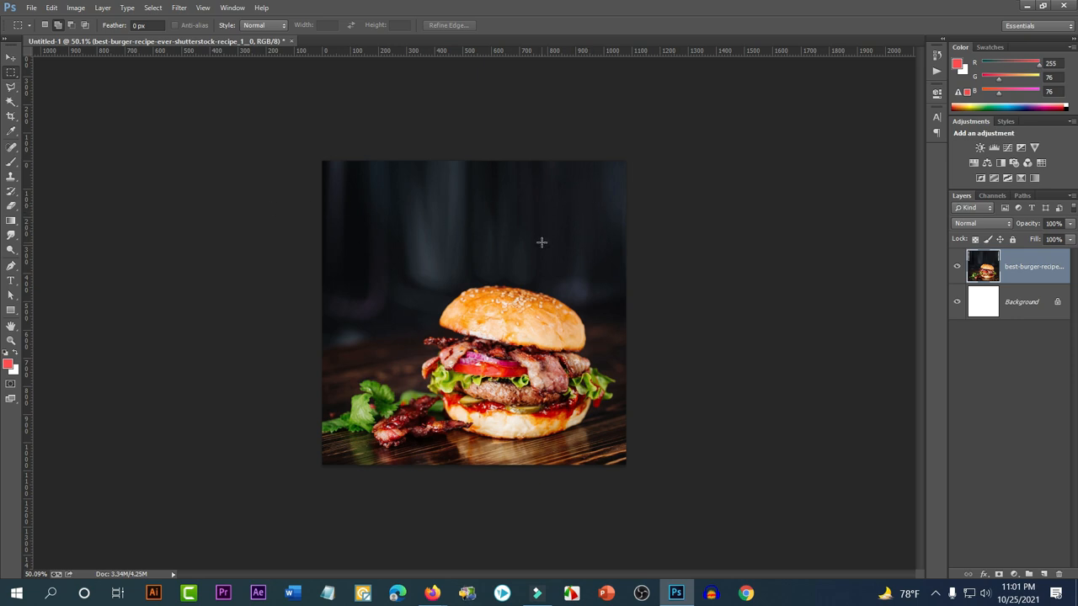
key(ctrl+alt+z)
key(ctrl+alt+z)
key(ctrl+alt+z)
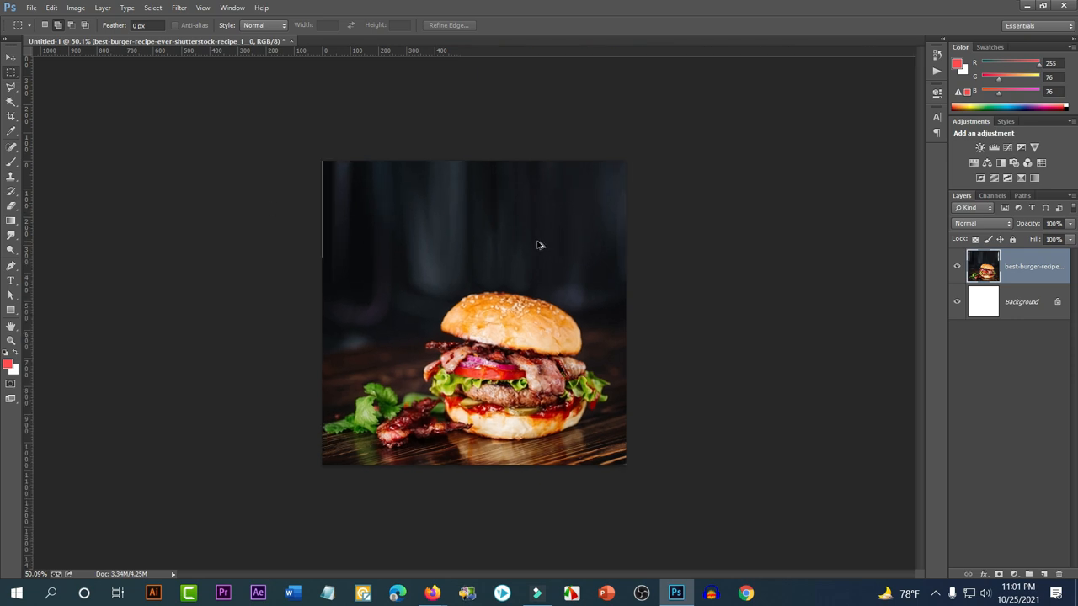
key(Delete)
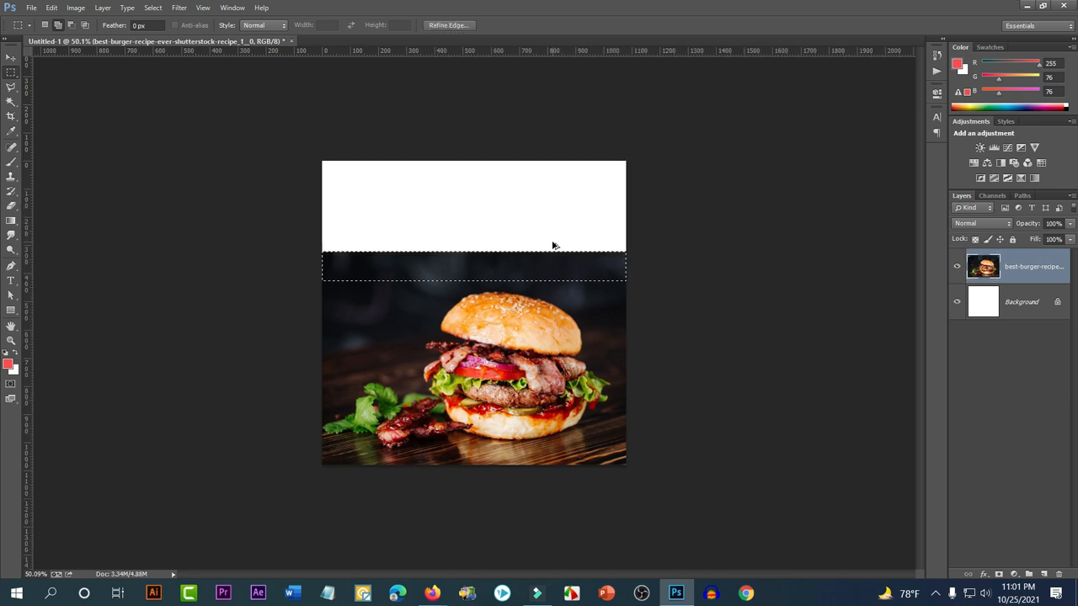
Move the burger photo up about 56 px and align it to the canvas's horizontal and vertical centres
click(11, 57)
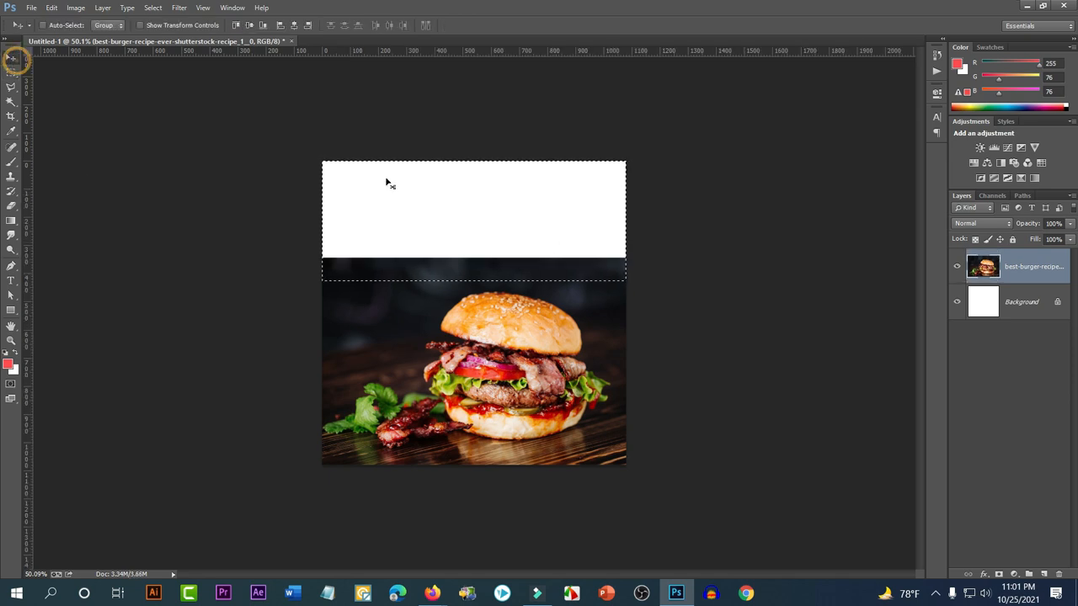
key(ctrl+d)
drag(649, 344, 663, 313)
key(ctrl+z)
drag(514, 353, 508, 311)
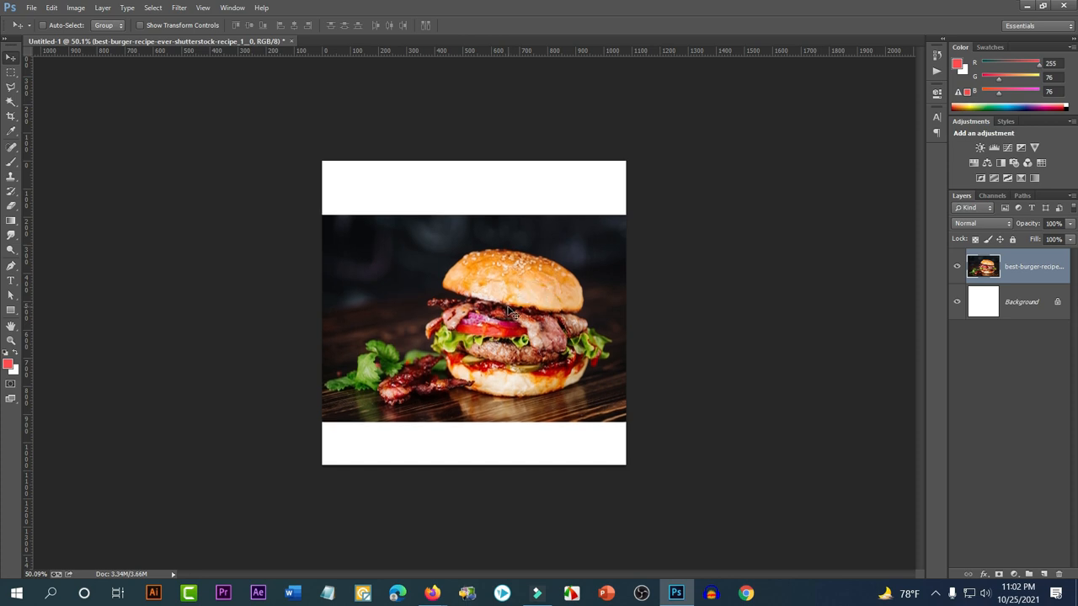
key(ctrl+a)
click(294, 24)
click(249, 25)
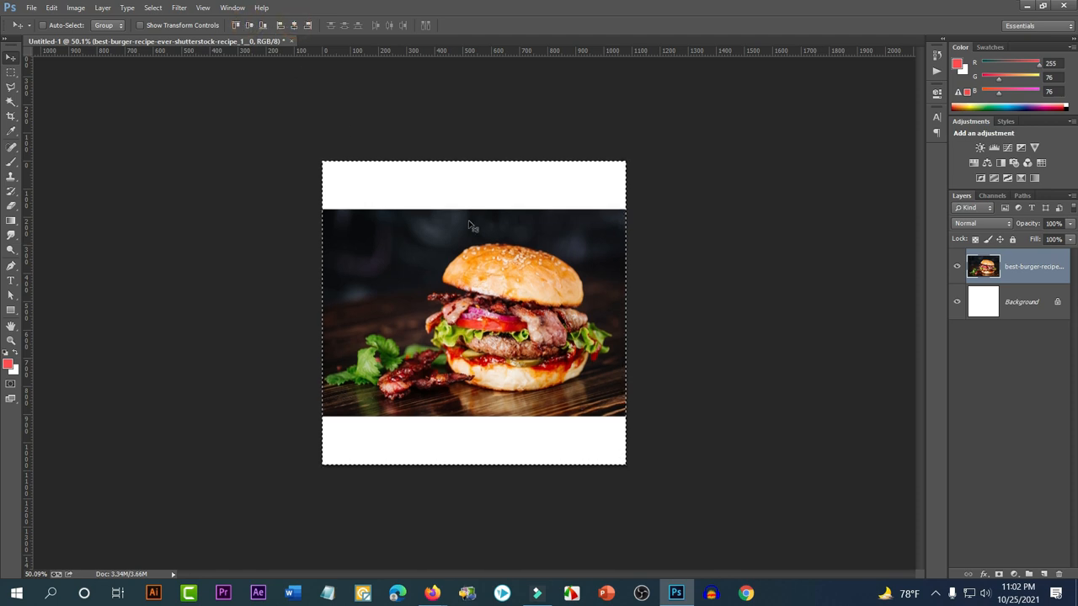
key(ctrl+d)
click(11, 309)
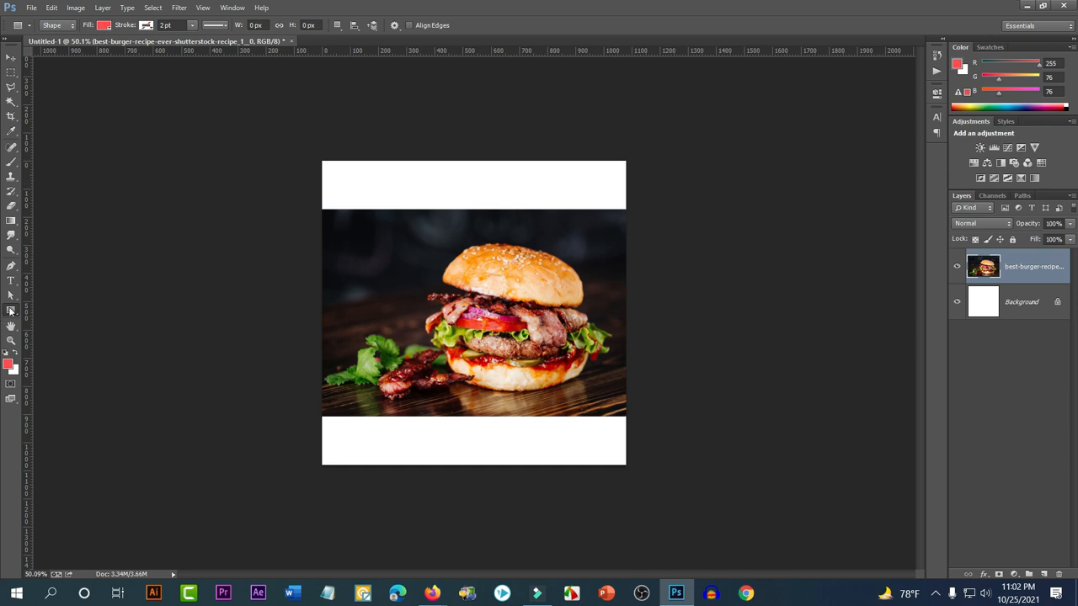
Draw a rectangle over the top white band and set its fill to gold #e5a200
right_click(11, 311)
click(50, 308)
drag(249, 130, 726, 220)
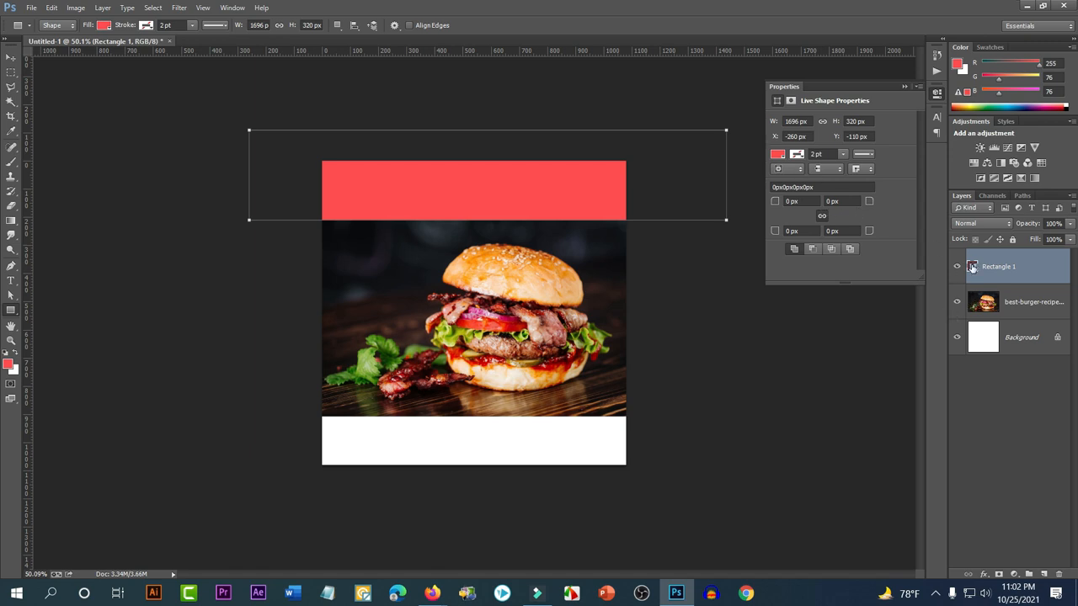
double_click(972, 267)
click(816, 301)
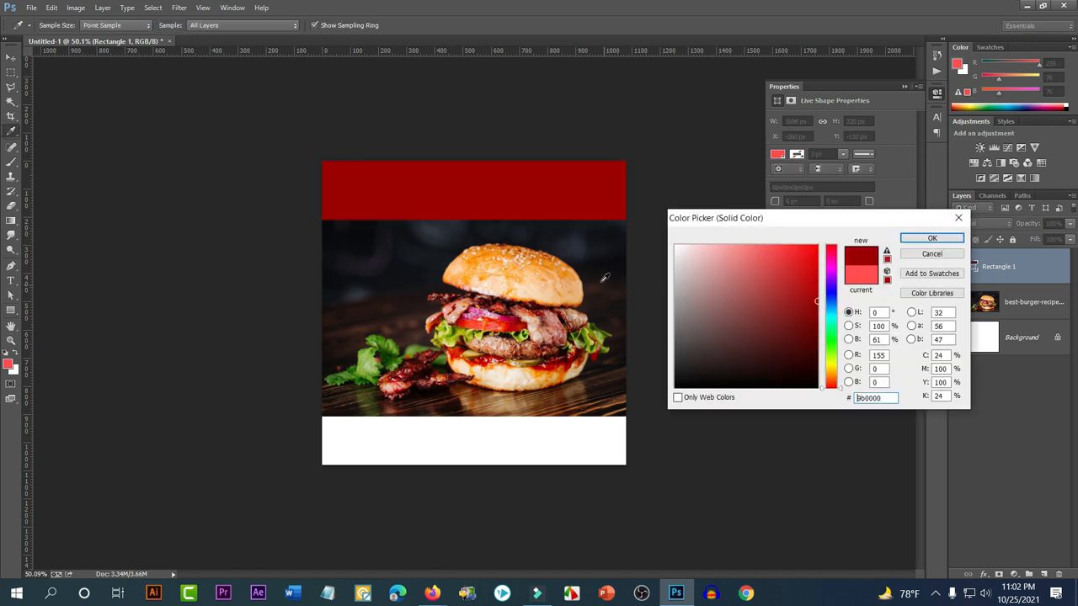
click(832, 377)
drag(782, 319, 837, 275)
mouse_move(832, 376)
mouse_down()
mouse_move(832, 366)
mouse_move(832, 375)
mouse_up()
drag(799, 297, 815, 260)
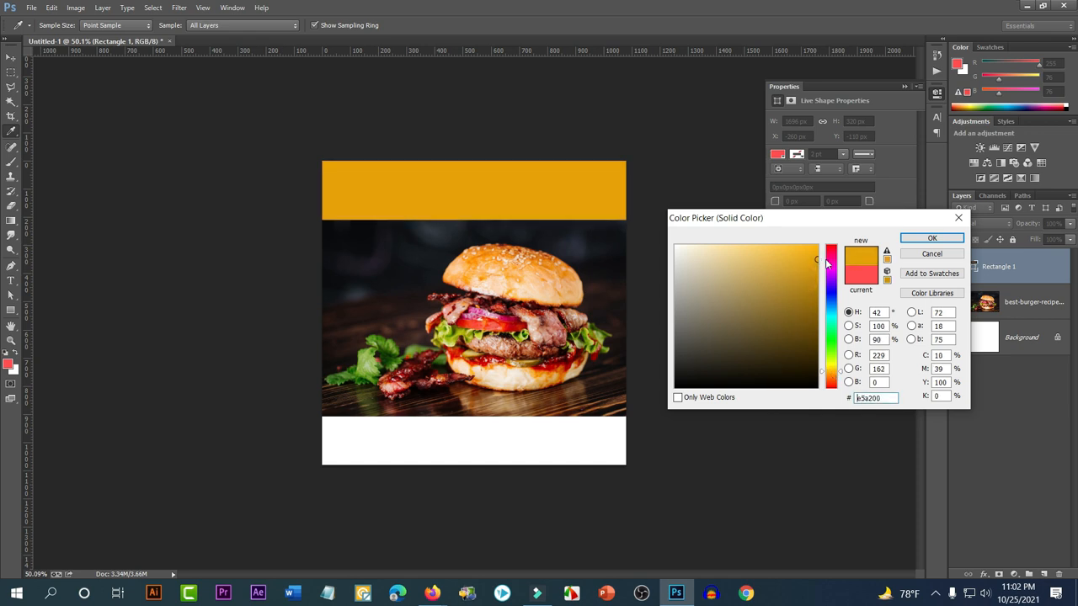
click(927, 240)
key(v)
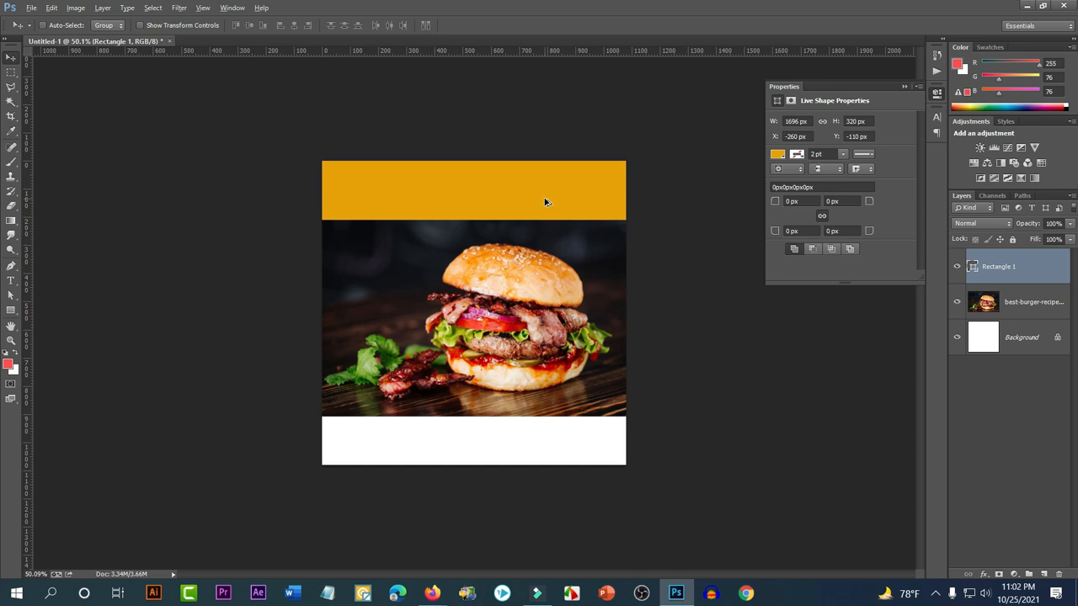
Duplicate the gold band down to the canvas bottom and zoom in on the post
drag(540, 201, 530, 480)
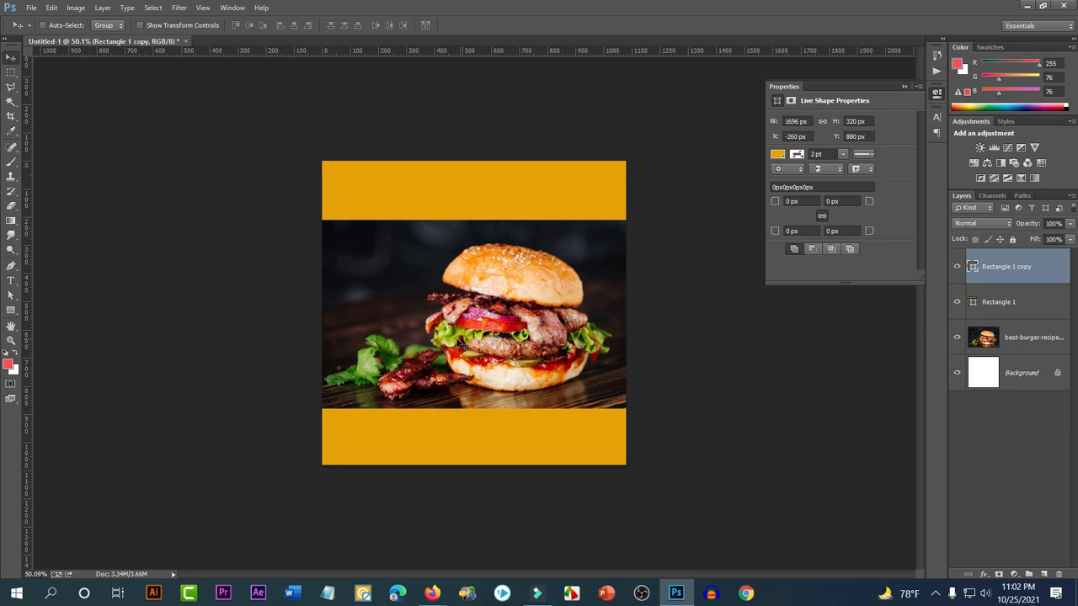
scroll(461, 345, up, 2)
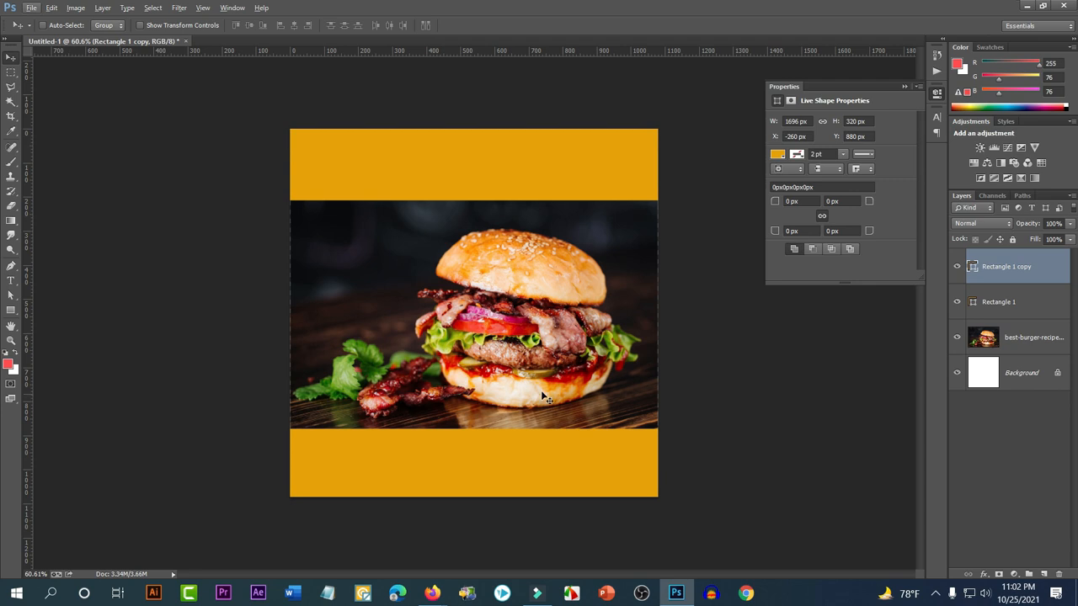
key(ctrl+plus)
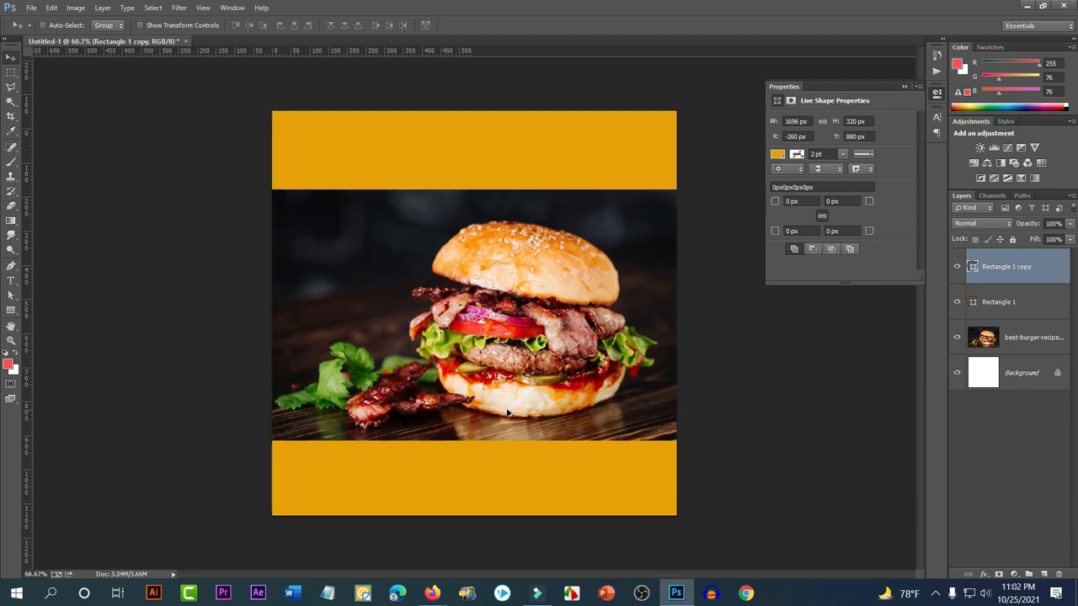
Start an empty text layer on the upper photo, then bring up Firefox with the burger image
click(11, 280)
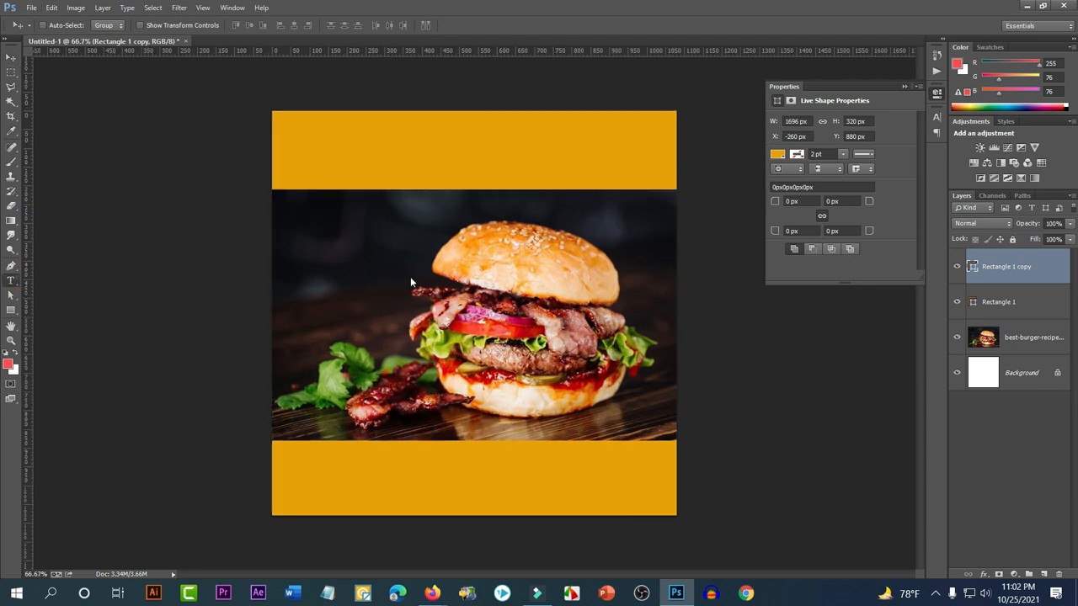
click(299, 258)
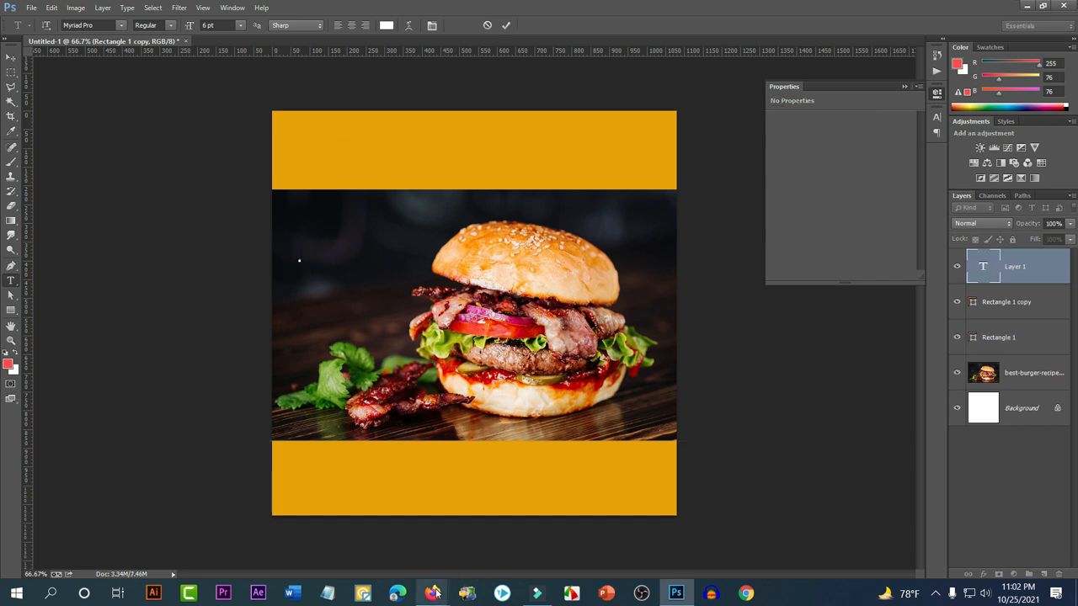
mouse_move(431, 593)
click(303, 508)
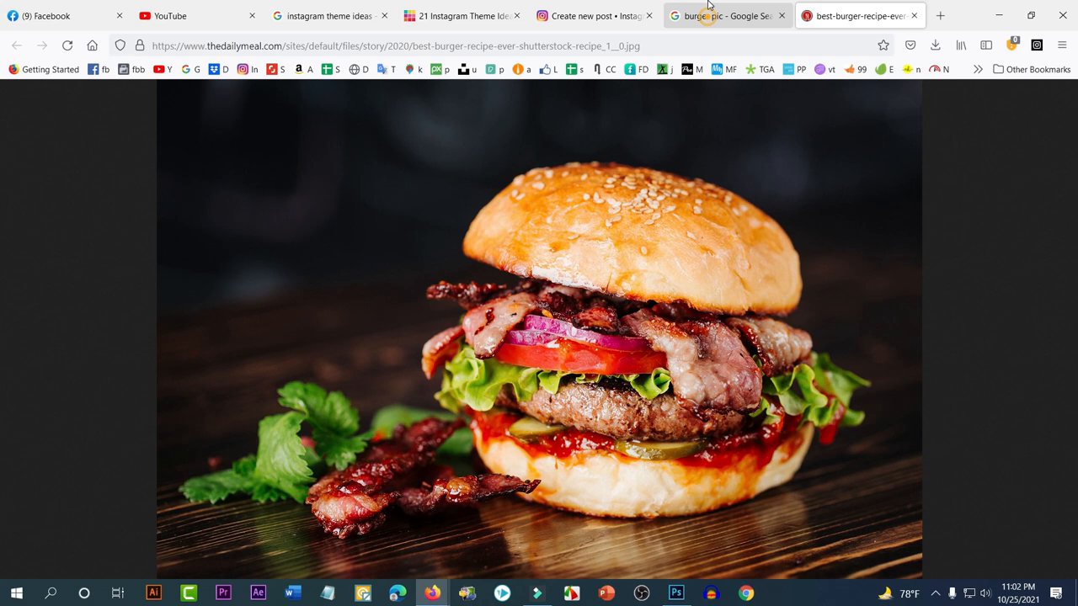
Look over the Facebook and Instagram reference posts in Firefox
click(694, 10)
click(51, 7)
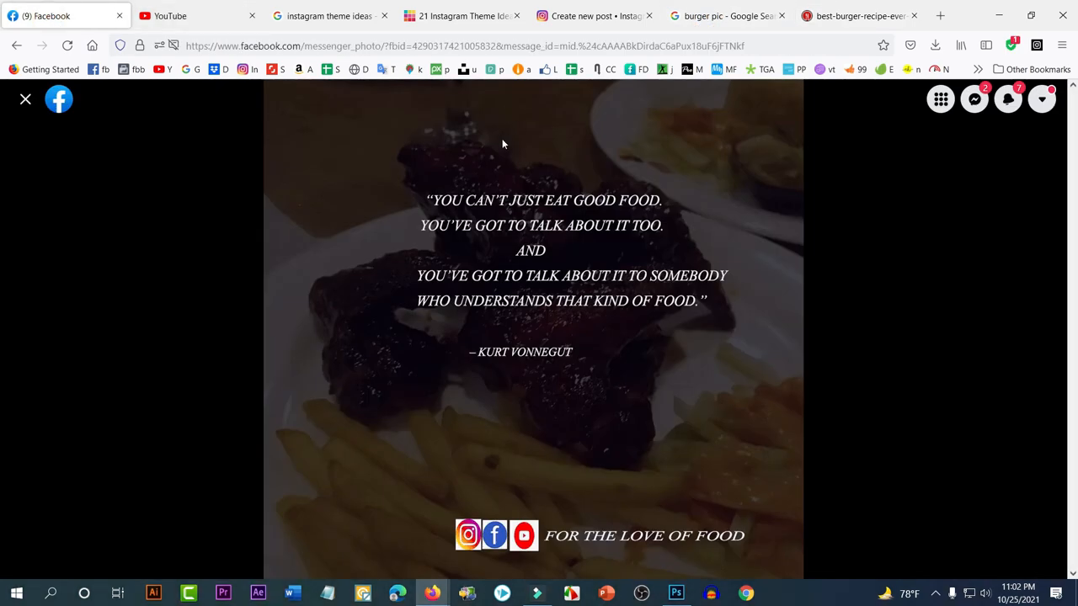
click(593, 16)
click(1056, 101)
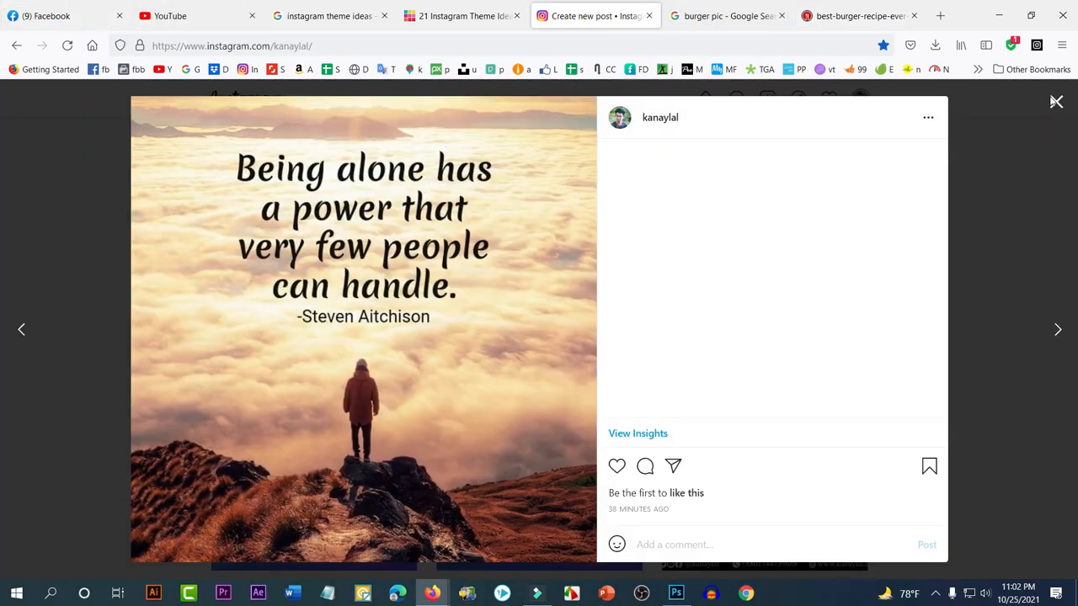
scroll(758, 249, up, 10)
scroll(727, 250, up, 5)
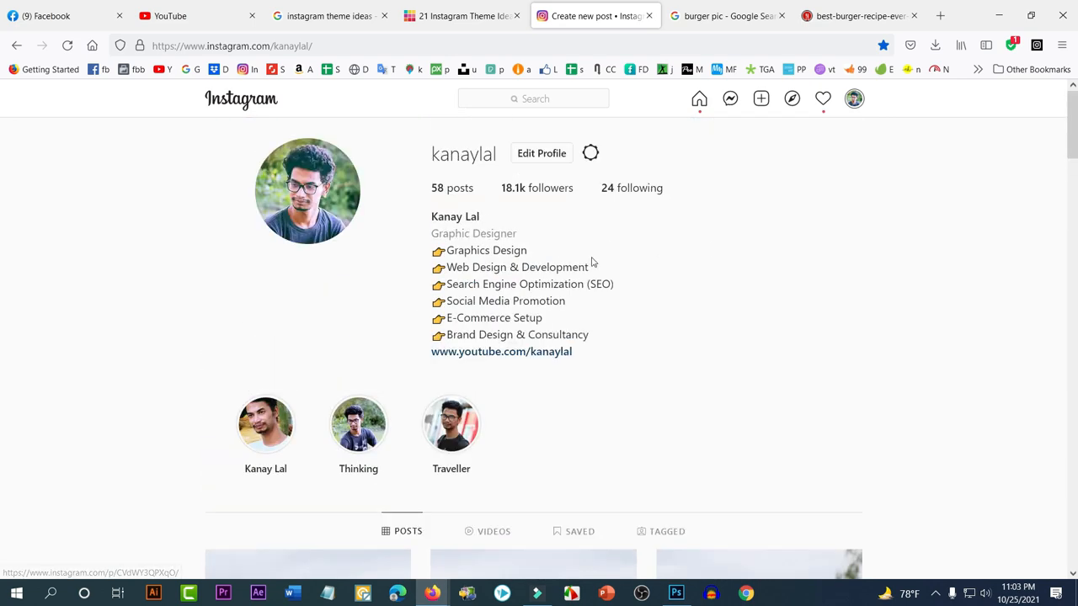
Show All web results for 'burger pic' and select the iStock result's description text
click(724, 15)
scroll(160, 151, up, 5)
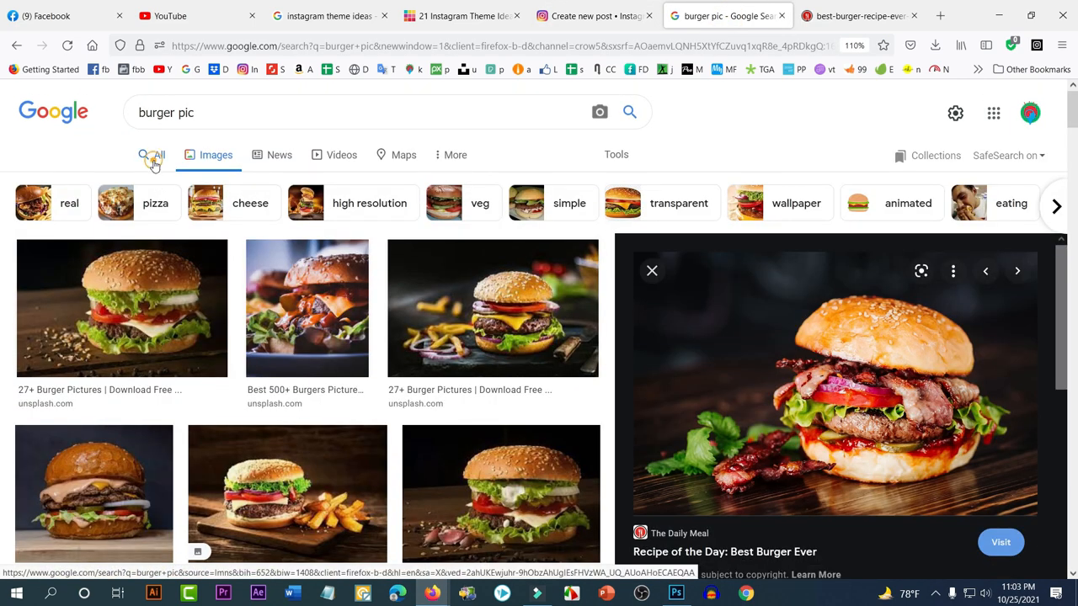
click(154, 160)
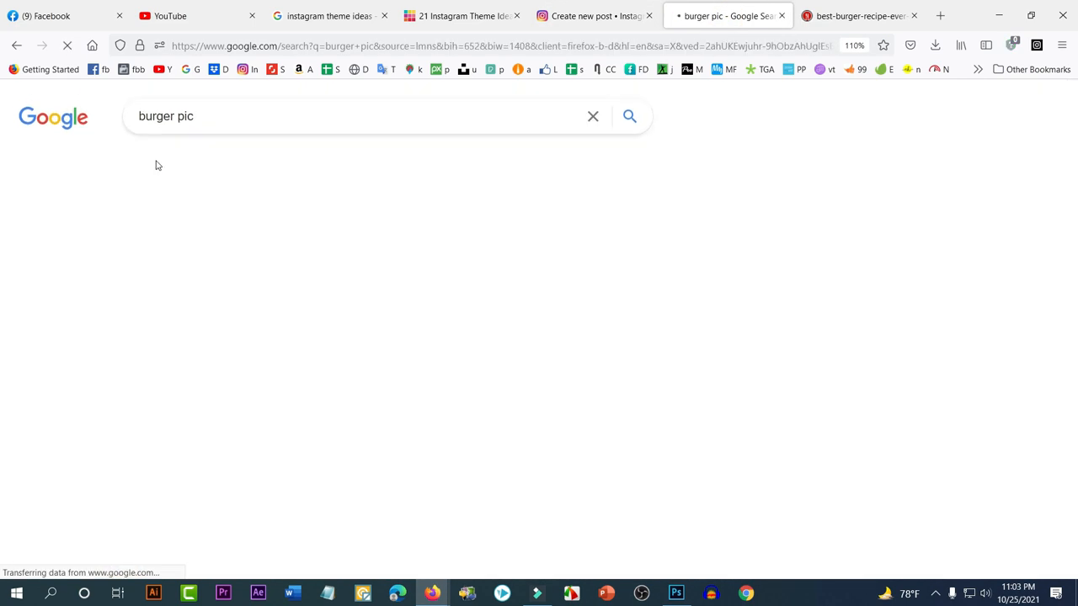
scroll(261, 326, down, 5)
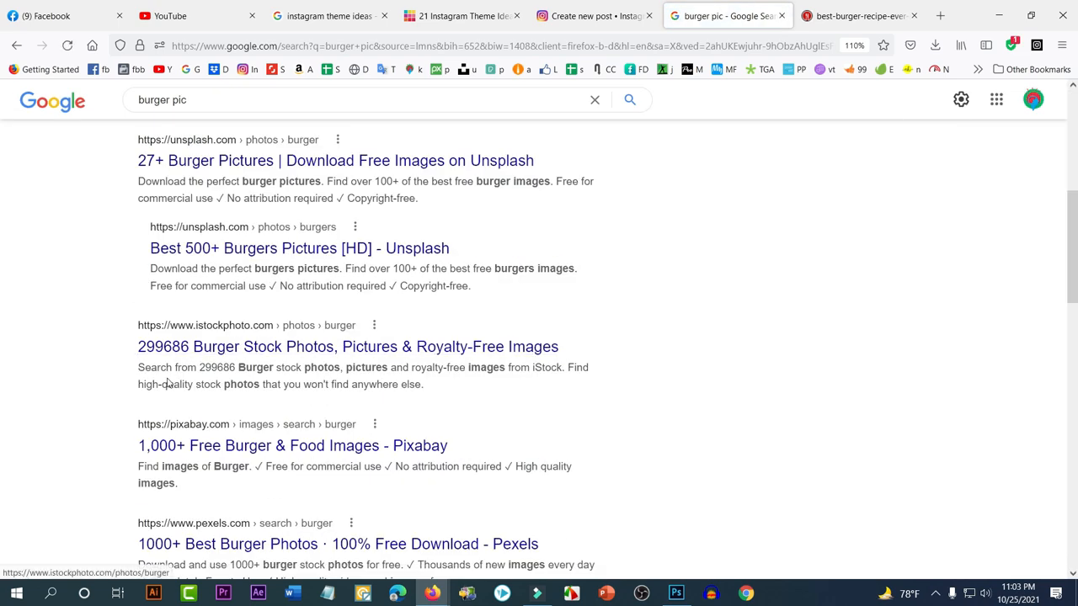
drag(138, 368, 550, 386)
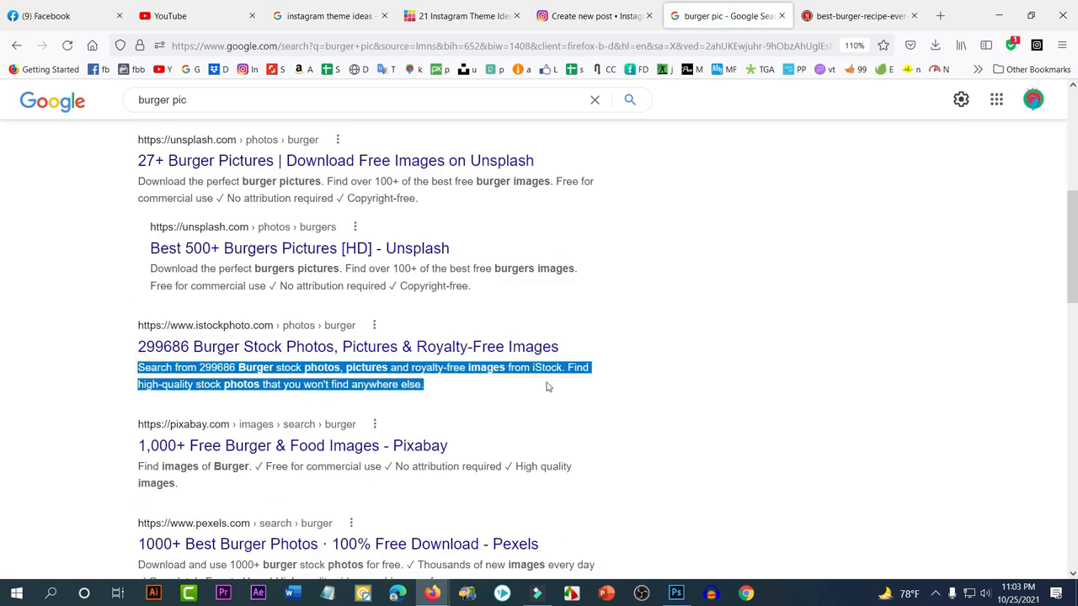
click(676, 594)
Paste the copied iStock description as text, move it into the top band, and commit
click(301, 257)
key(ctrl+v)
key(ctrl)
key(ctrl+a)
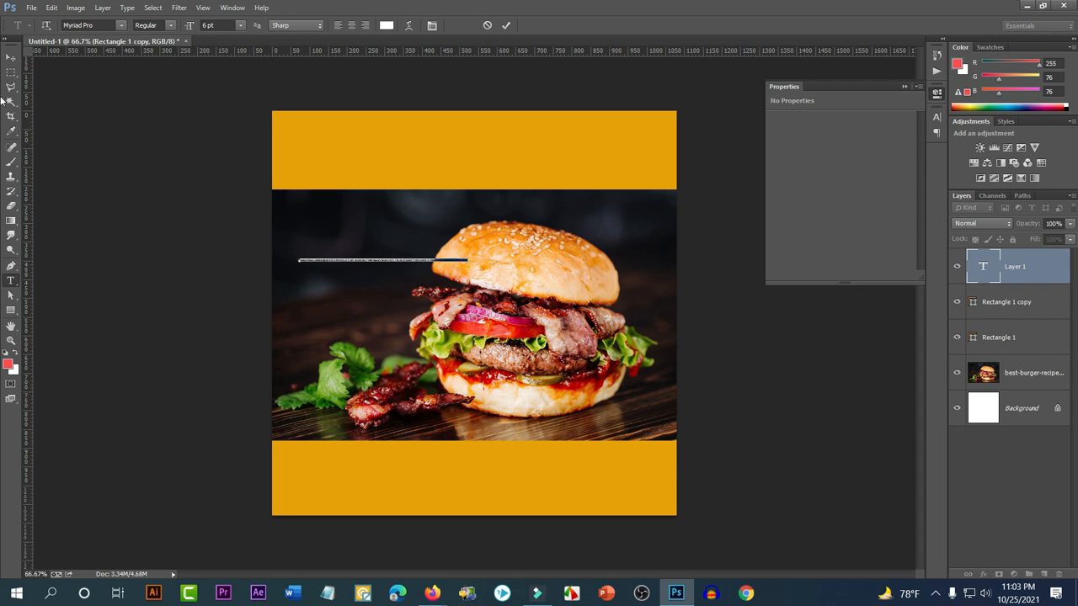
drag(394, 295, 429, 185)
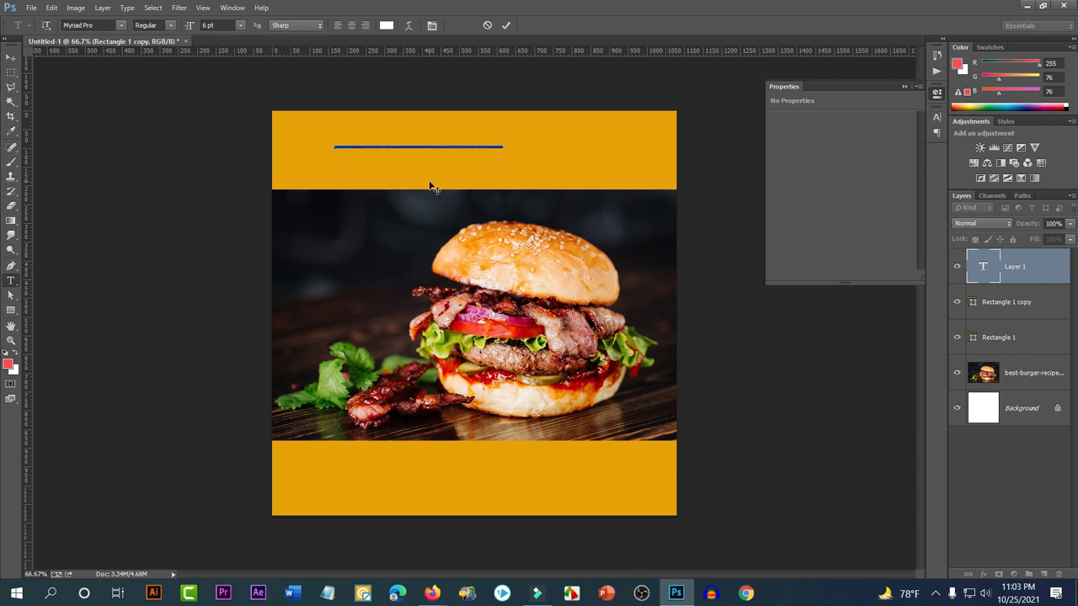
key(ctrl+t)
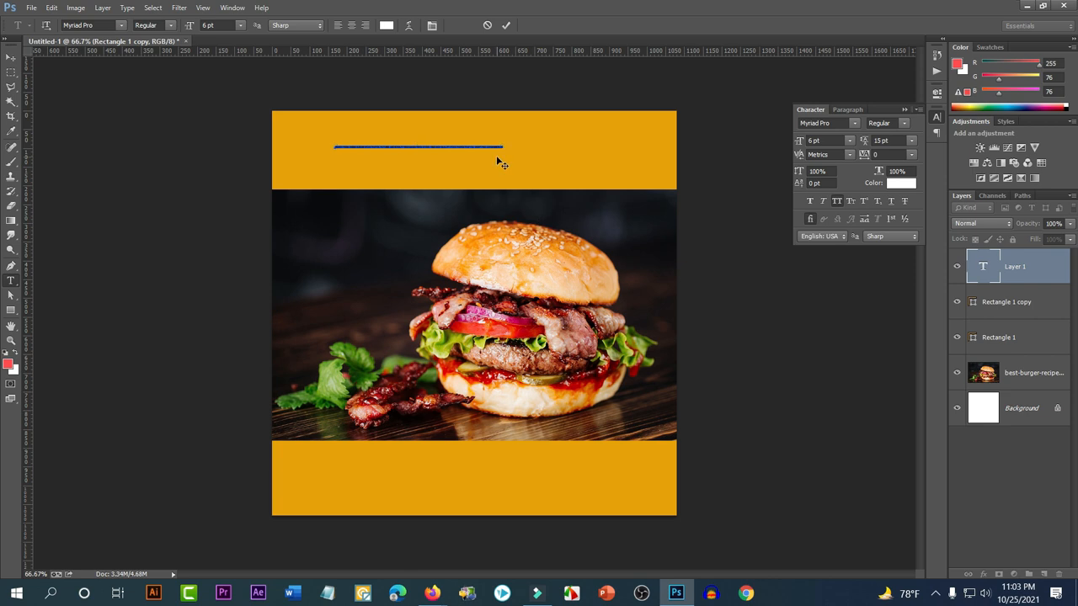
click(11, 58)
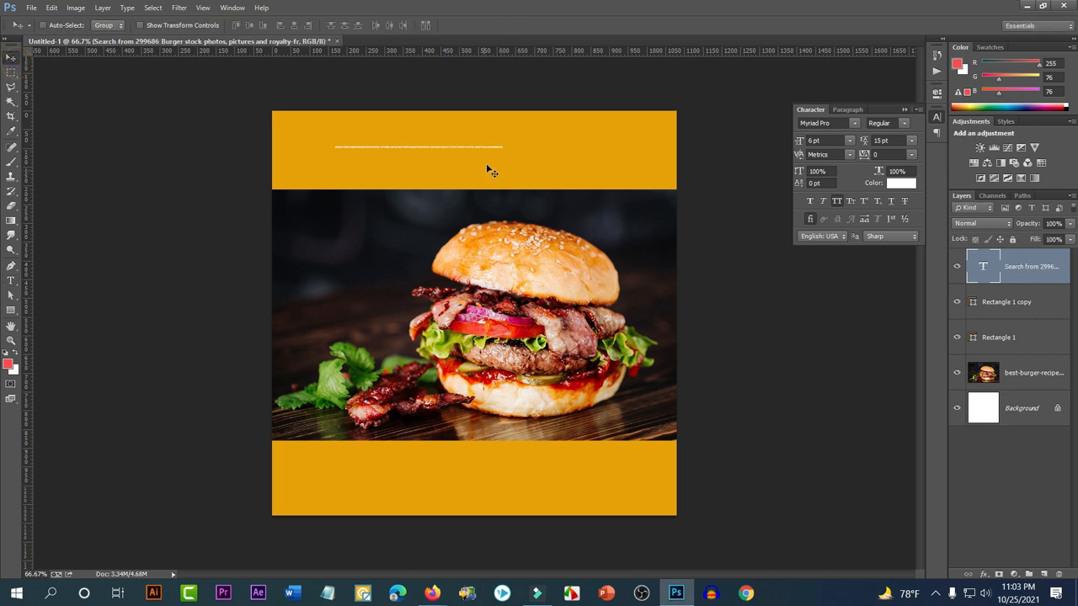
Scale the one-line text up to 17.32 pt across the top band, then hide its layer
scroll(482, 134, up, 1)
scroll(483, 134, up, 1)
key(ctrl+t)
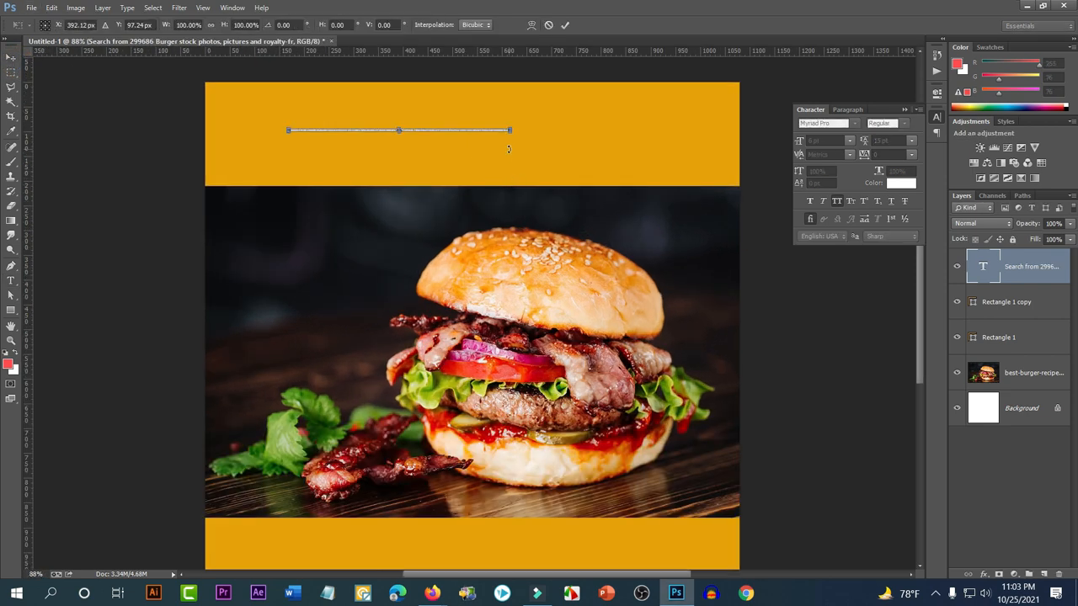
drag(509, 133, 614, 118)
key(Return)
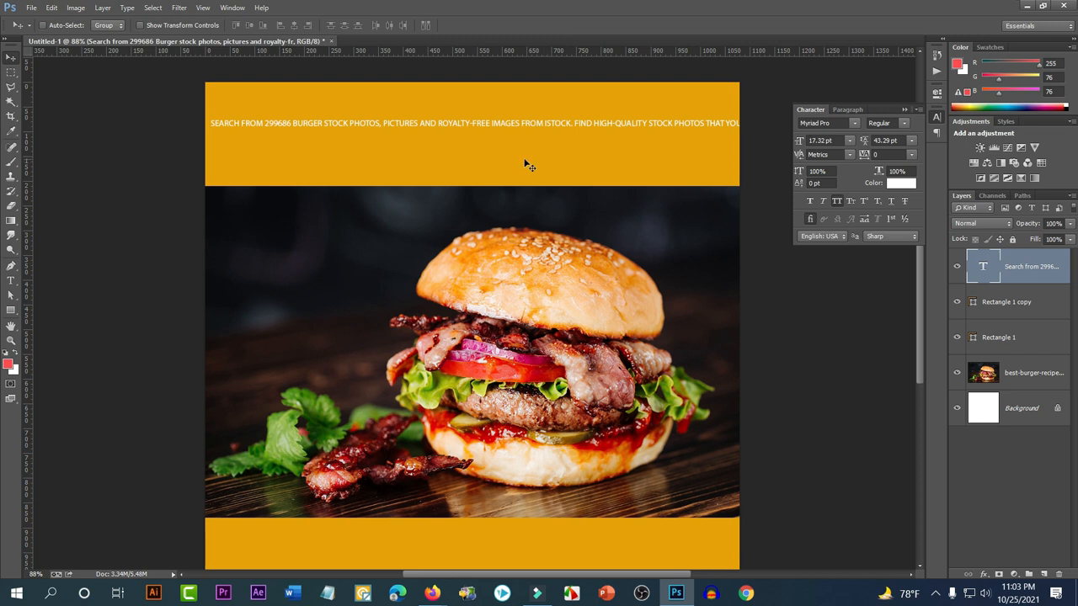
click(956, 266)
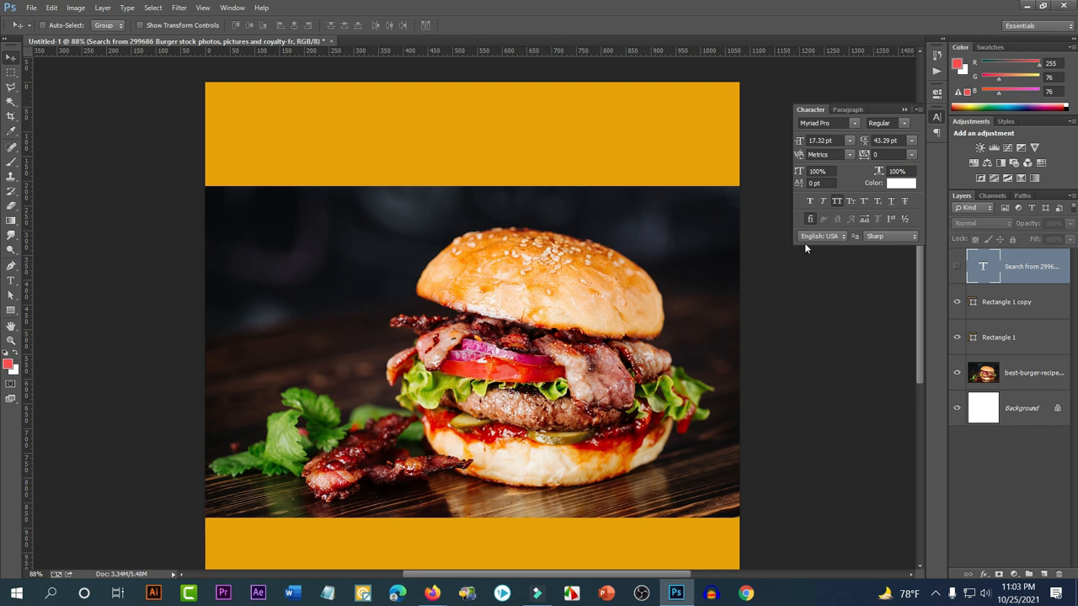
click(11, 281)
Draw a paragraph box across the top band, paste the description at 36 pt with All Caps off
drag(226, 101, 722, 173)
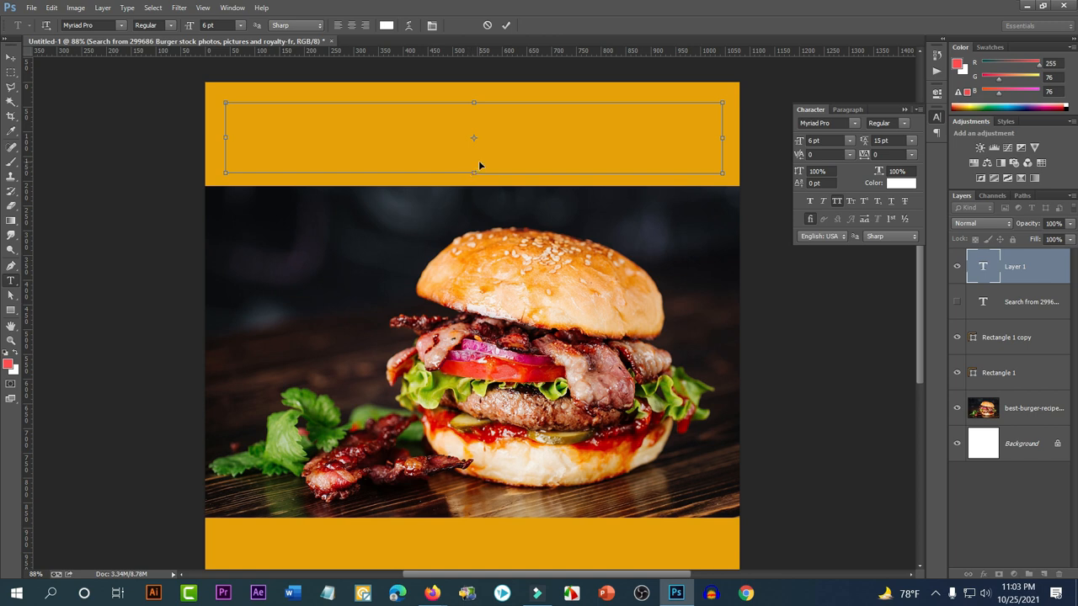
key(ctrl+v)
key(ctrl+a)
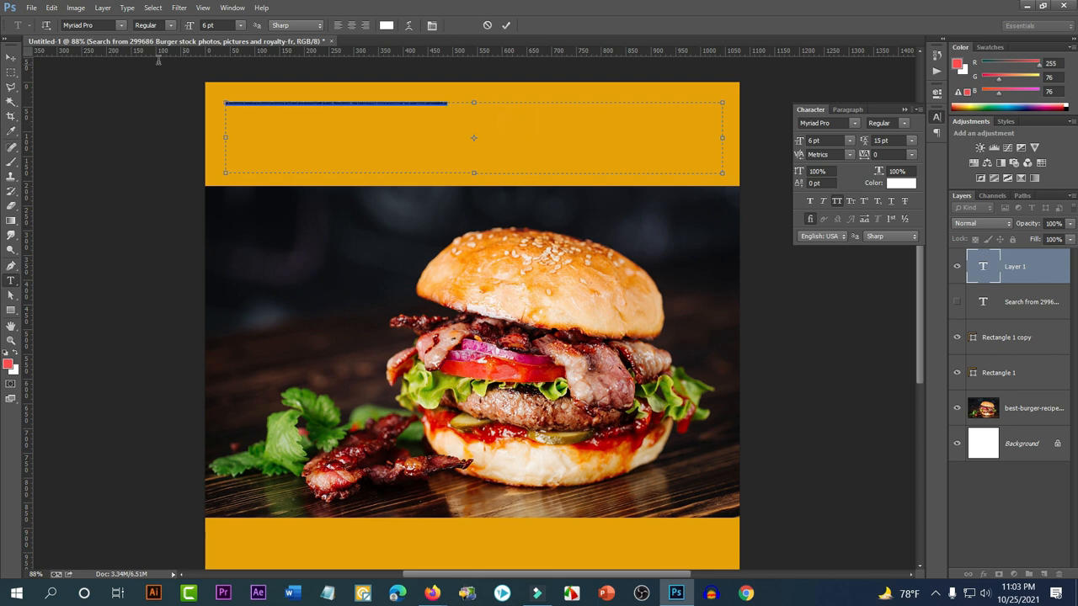
click(238, 25)
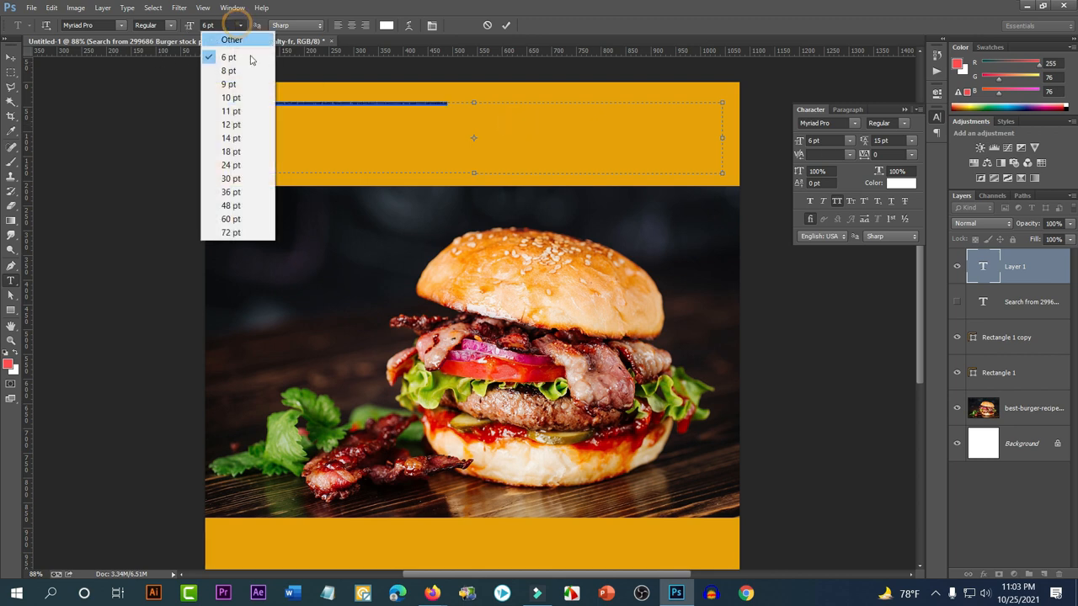
click(231, 192)
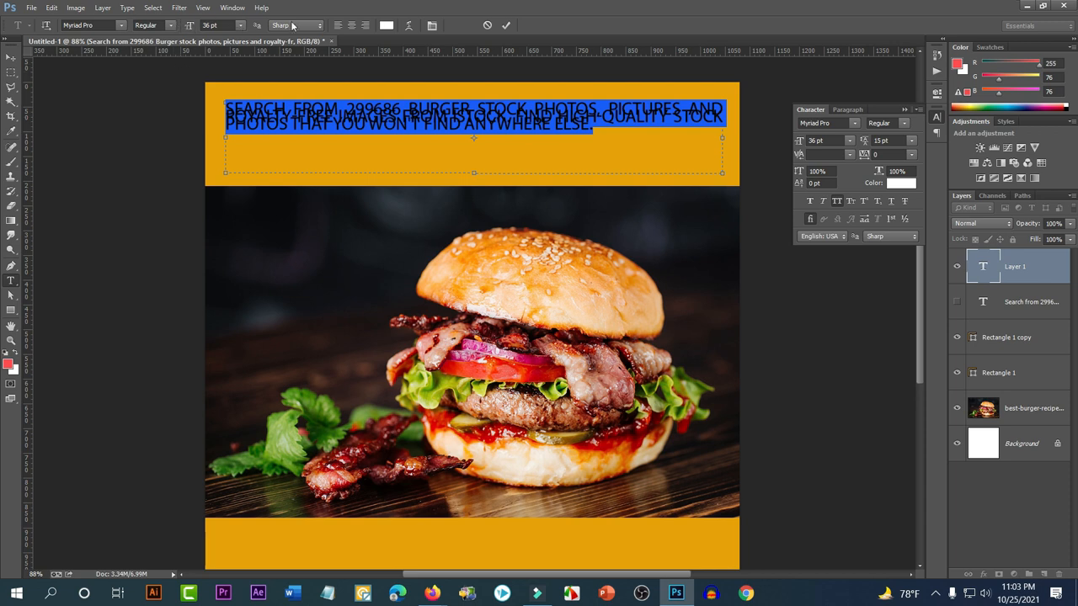
click(838, 200)
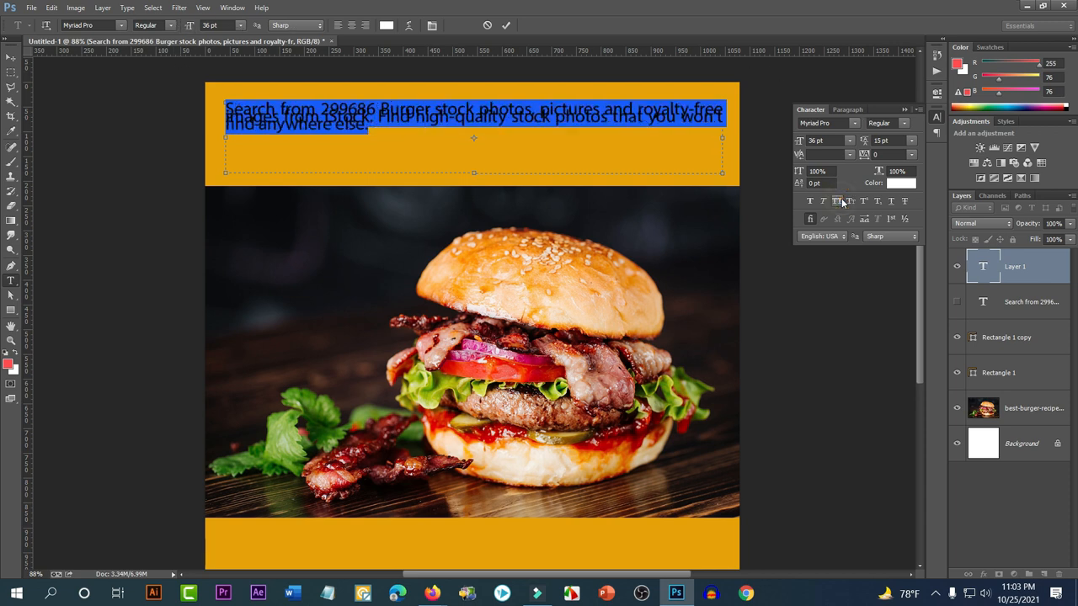
Set the paragraph's leading to Auto and enlarge its text to 48 pt
click(419, 145)
key(ctrl+a)
click(916, 141)
click(907, 157)
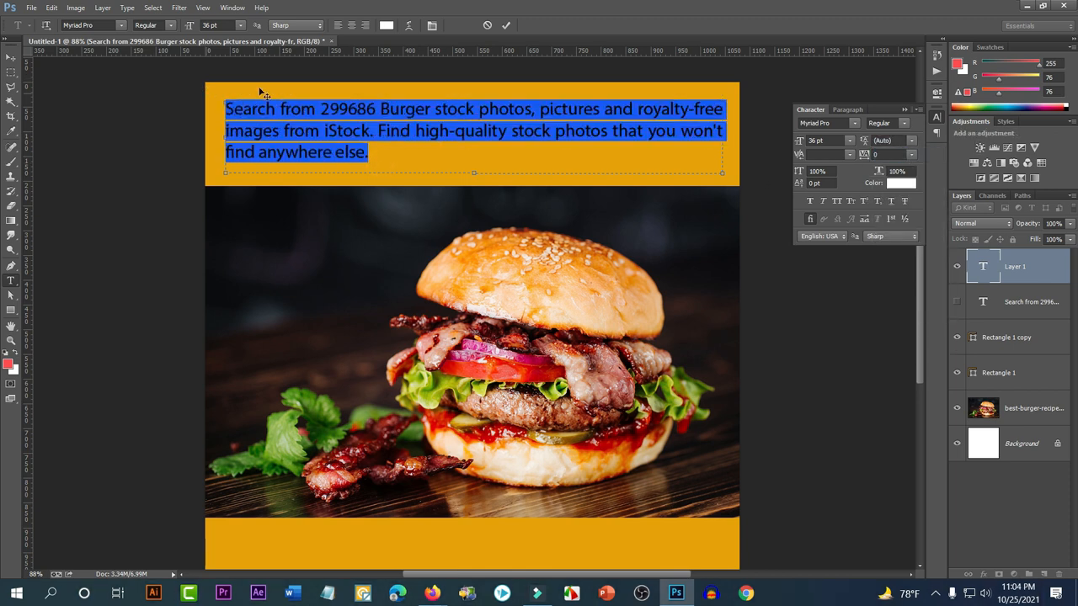
click(849, 143)
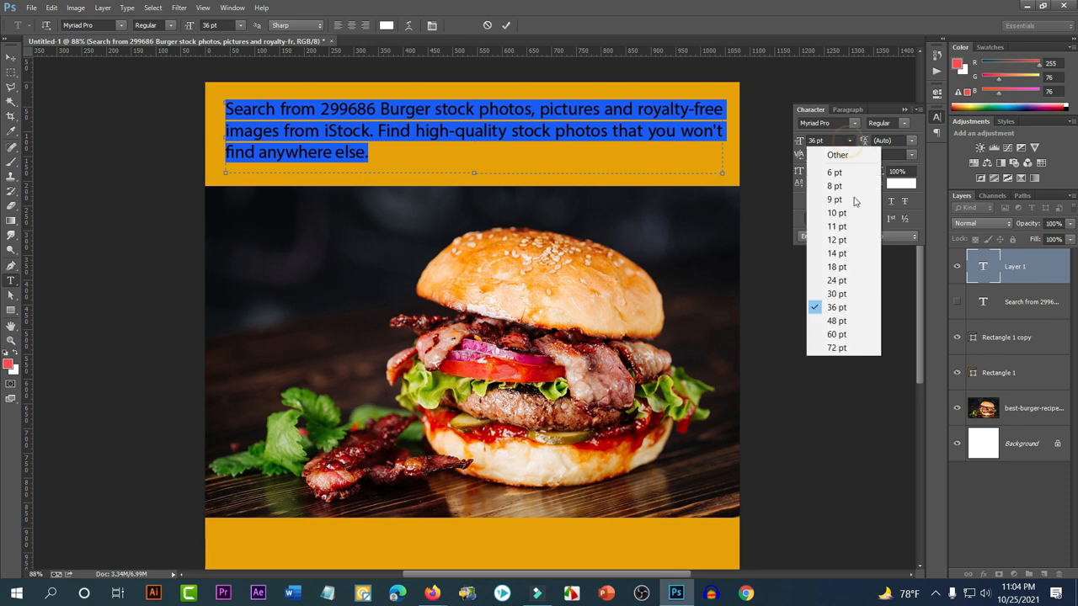
click(842, 323)
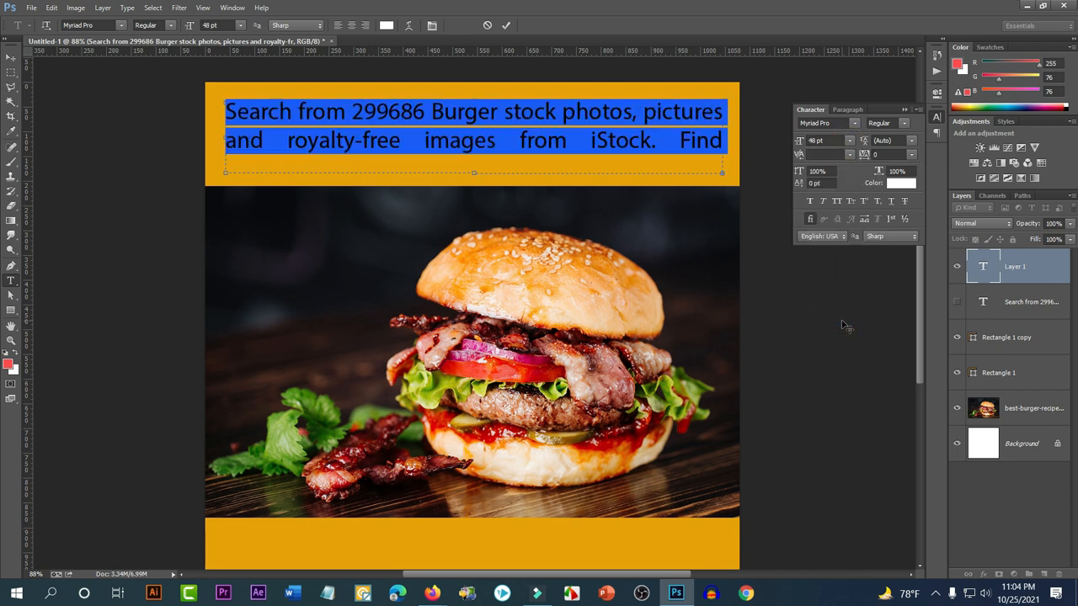
click(666, 133)
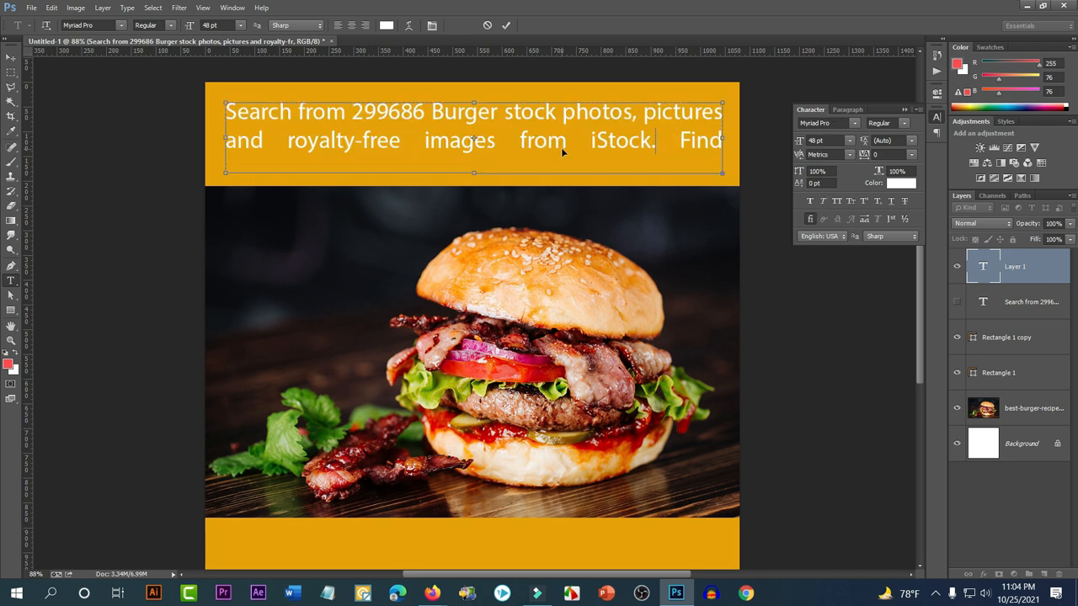
key(ctrl+a)
click(848, 109)
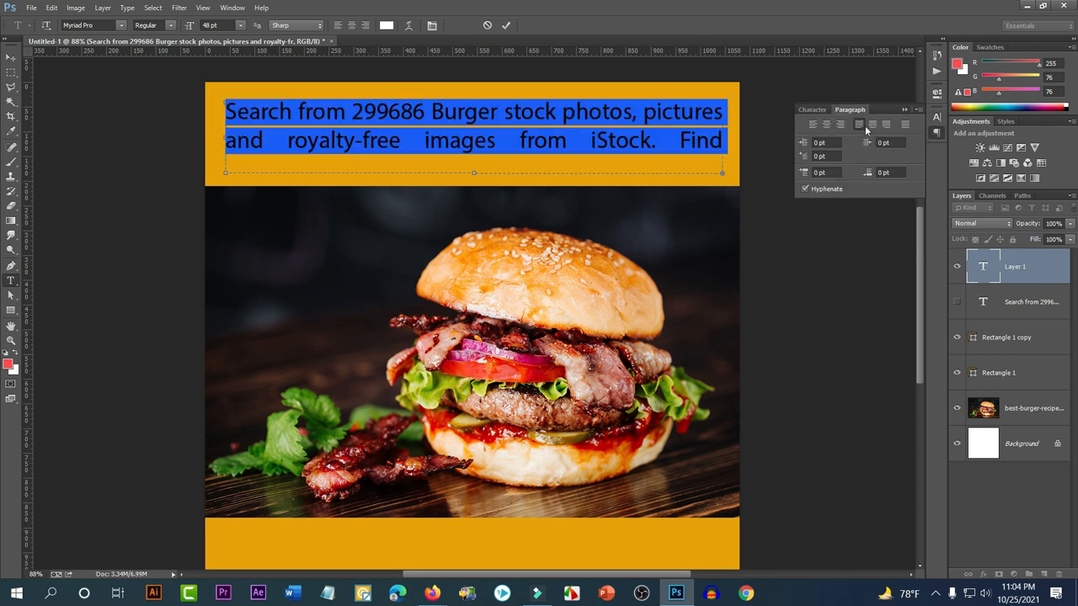
Left-align the paragraph, delete the trailing 'any', and make the text box taller so it ends 'you won't find'
click(813, 125)
drag(630, 147, 217, 99)
drag(472, 170, 474, 194)
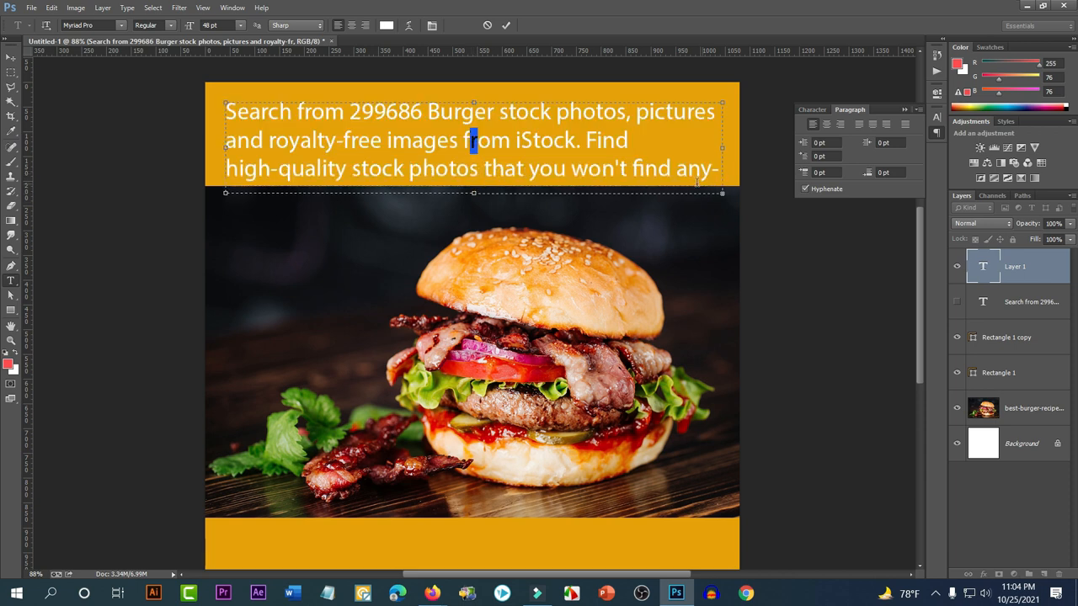
drag(673, 163, 721, 168)
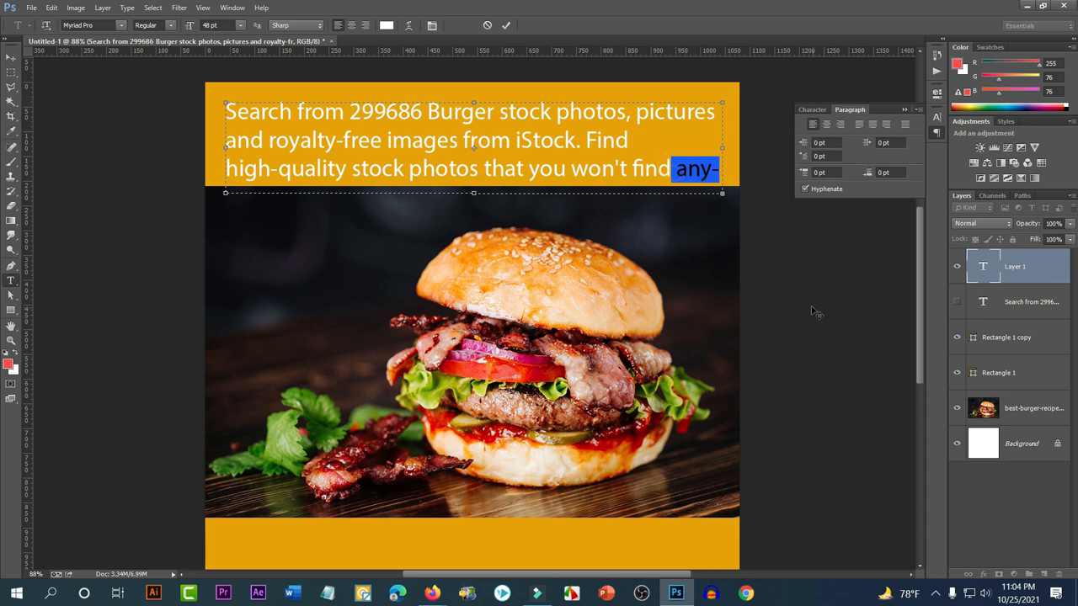
key(BackSpace)
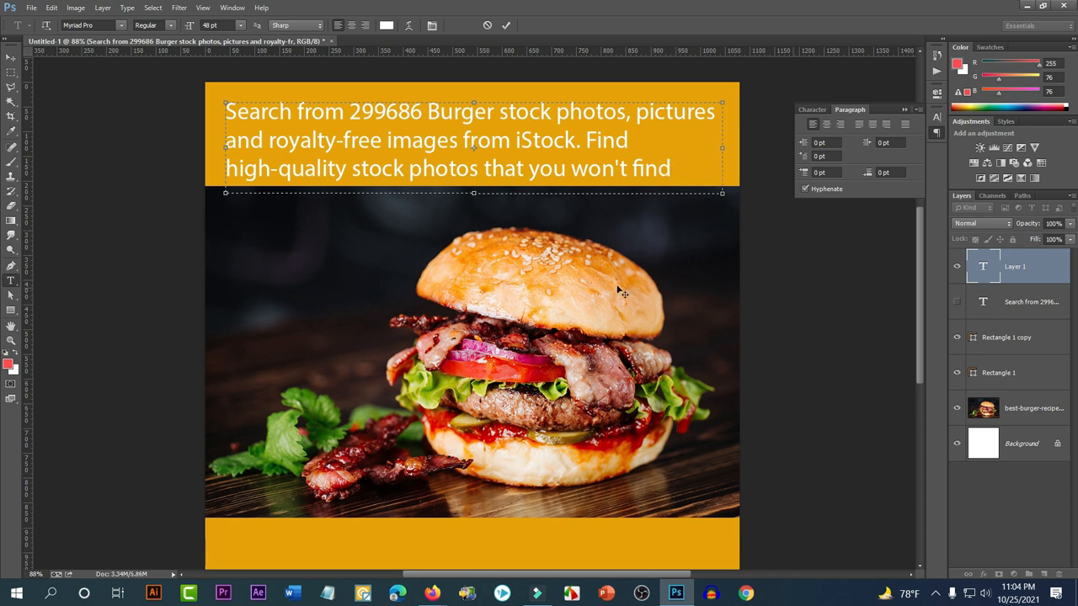
drag(475, 194, 475, 270)
click(12, 59)
scroll(595, 297, up, 2)
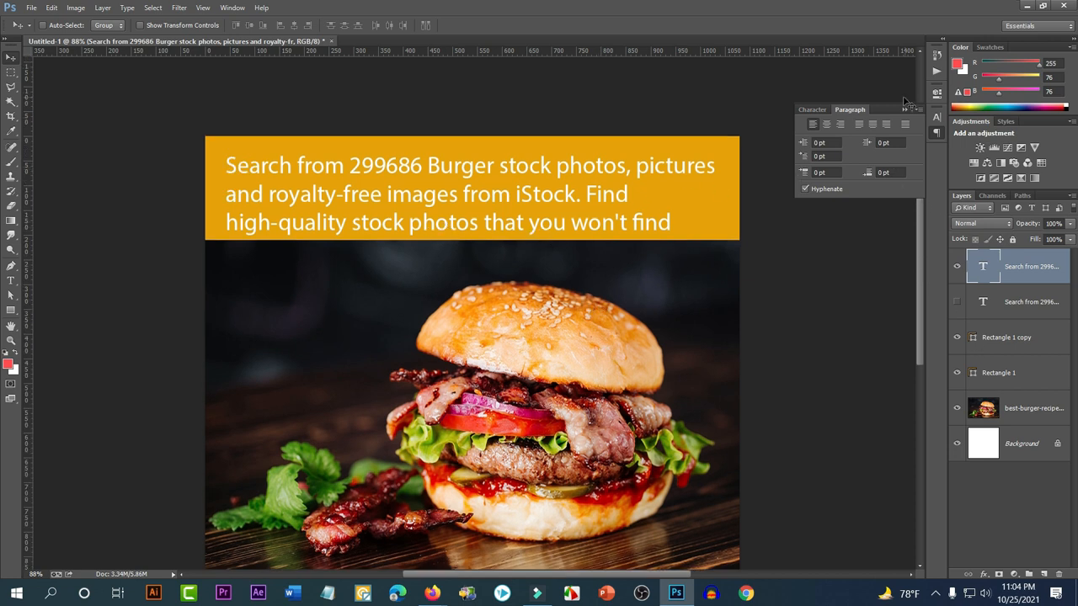
Change the paragraph's text colour to near-black
click(816, 106)
click(901, 183)
drag(728, 354, 675, 376)
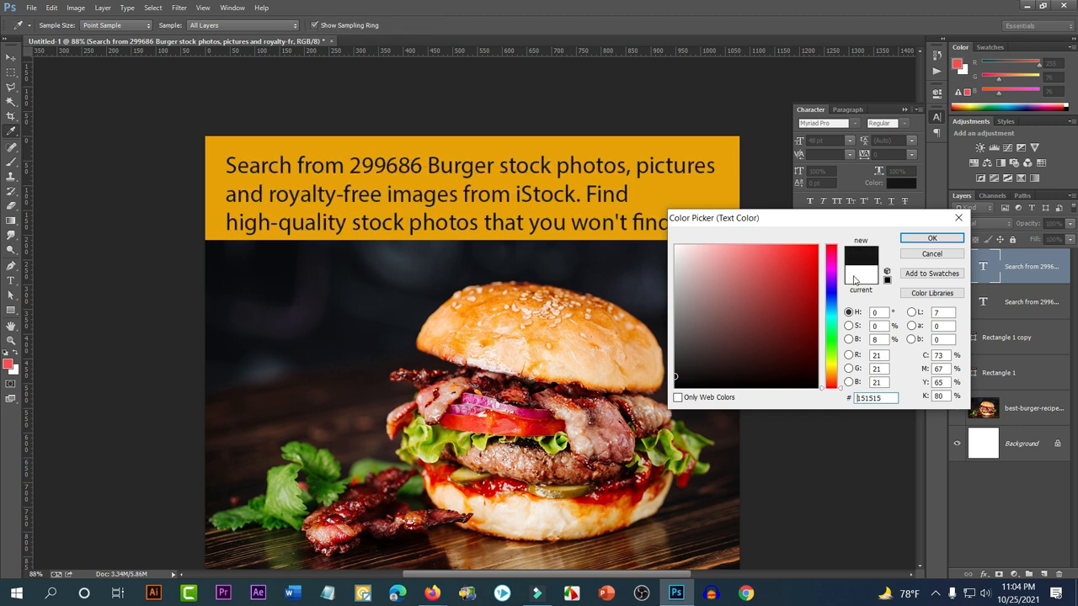
click(930, 240)
Shrink the paragraph to about 88%, nudge it up, and centre-align its lines
key(v)
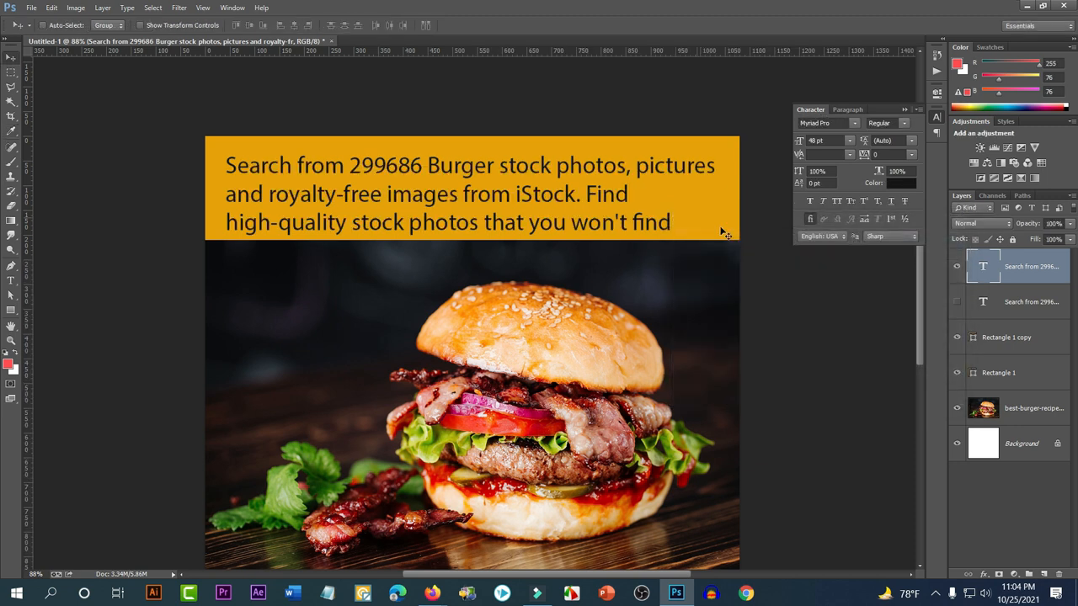
key(ctrl+t)
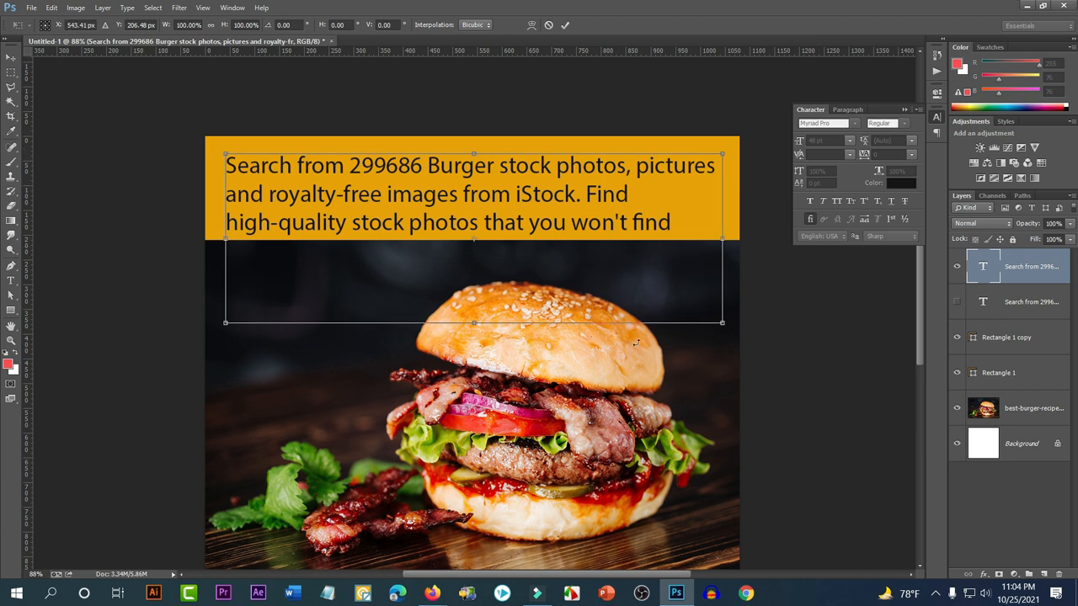
drag(725, 322, 691, 311)
drag(584, 254, 583, 245)
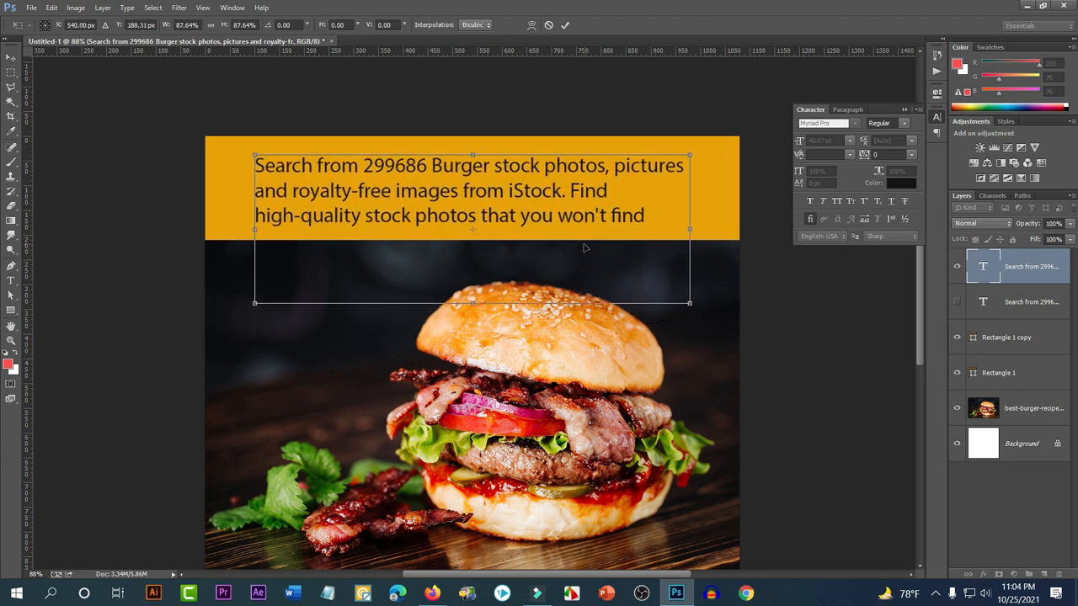
key(Return)
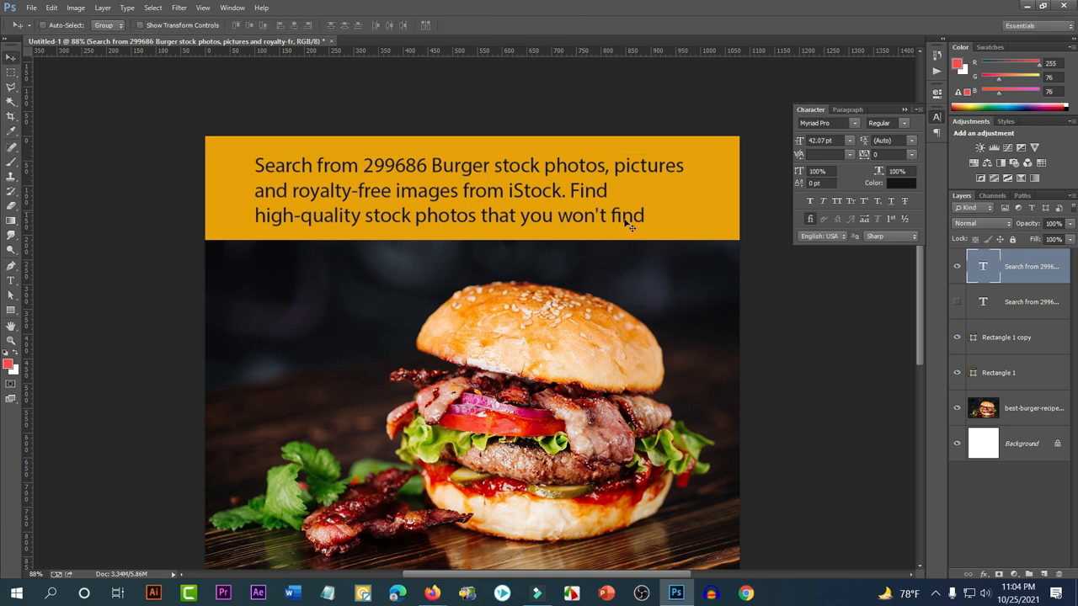
click(849, 111)
click(827, 124)
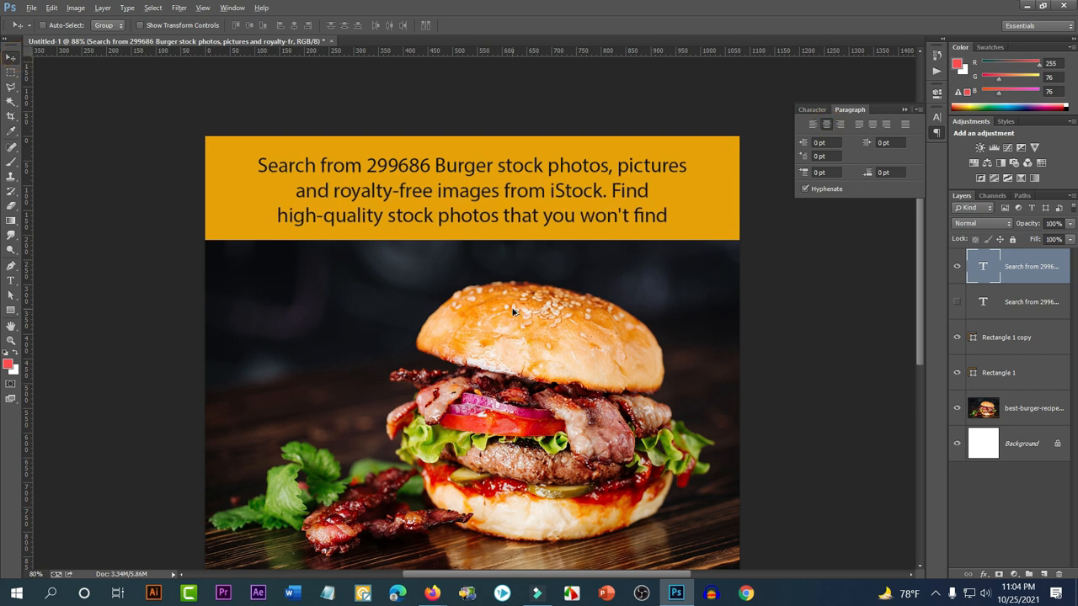
scroll(560, 319, down, 2)
scroll(520, 316, down, 1)
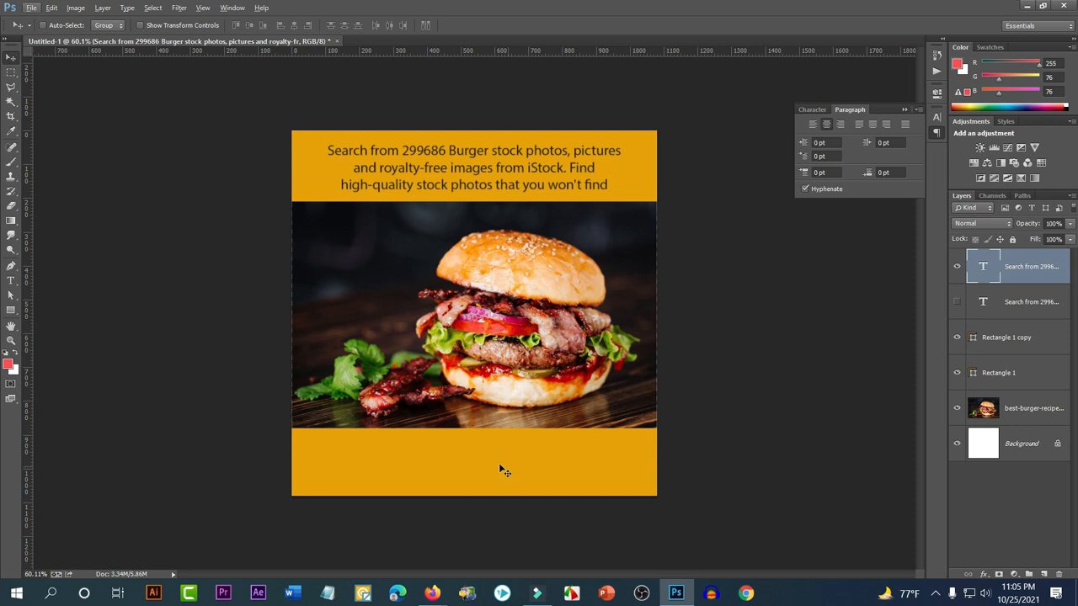
Move the burger photo and Rectangle 1 layers down about 20 px together
scroll(437, 184, up, 4)
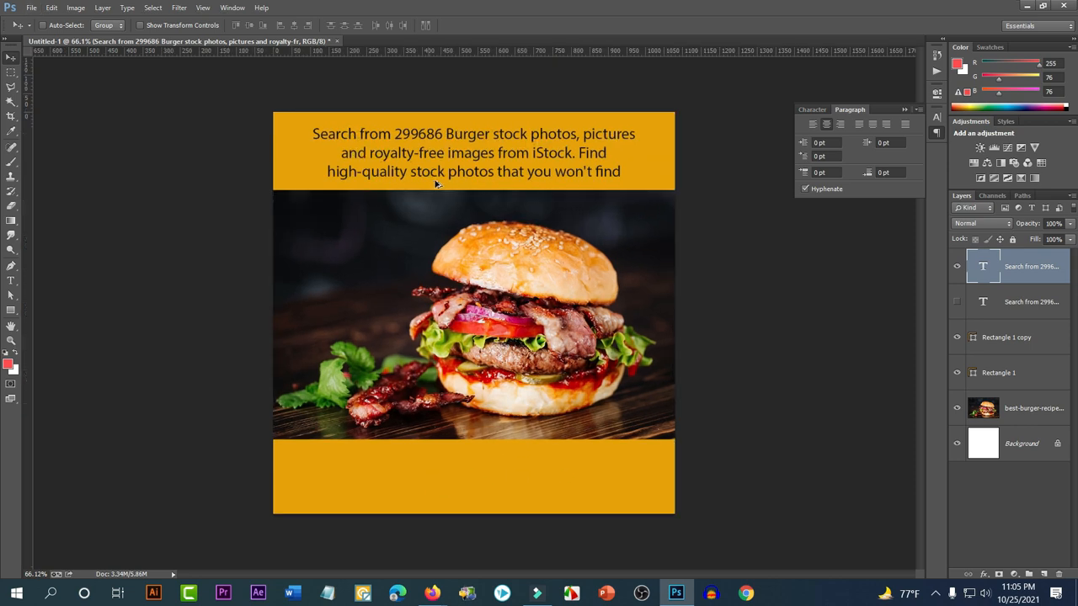
click(11, 281)
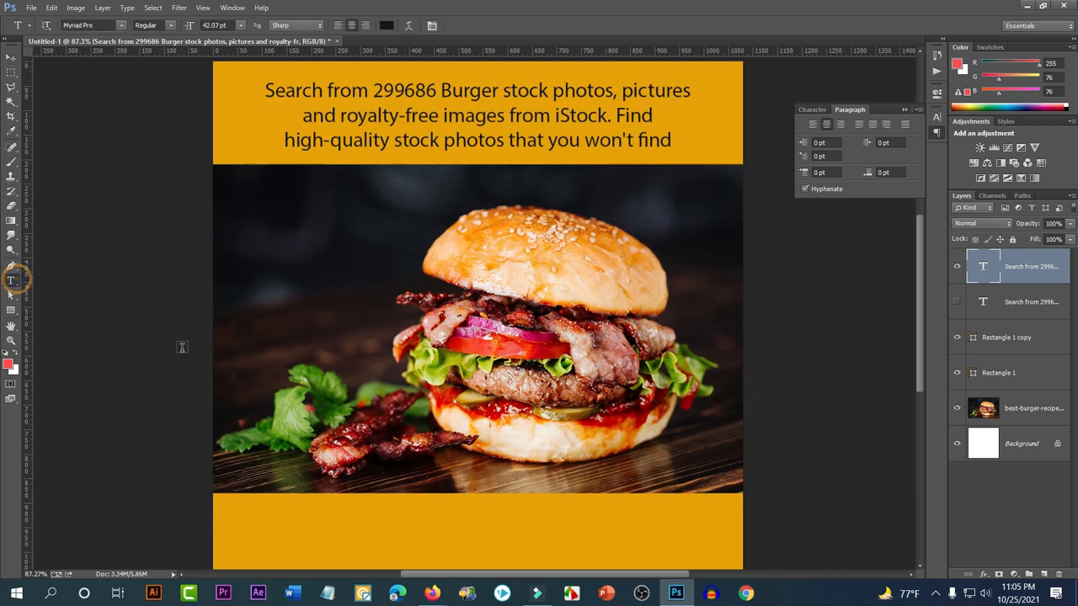
scroll(222, 349, down, 3)
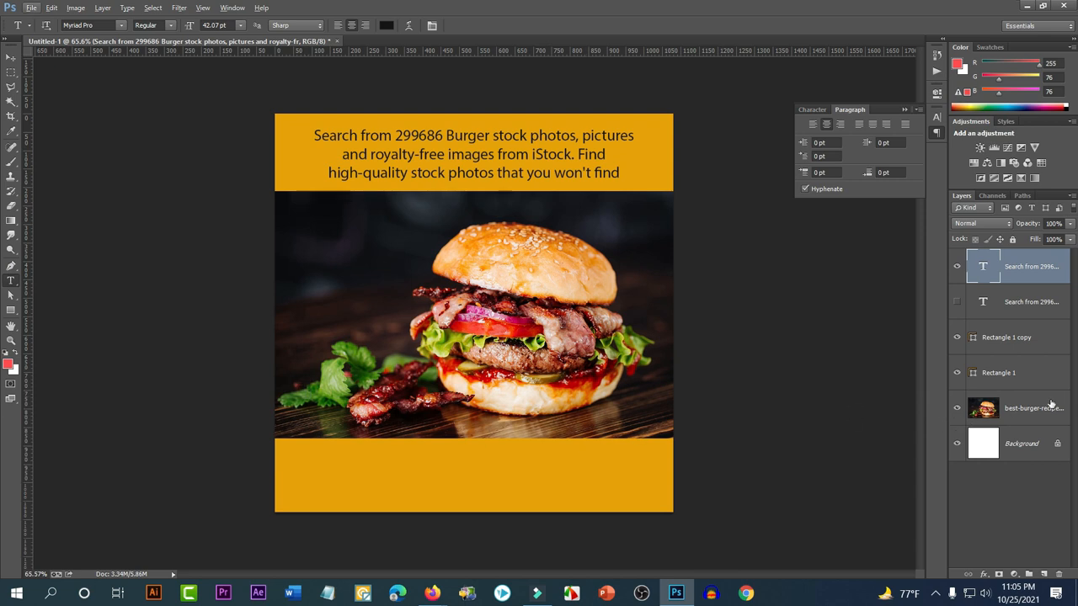
click(1022, 410)
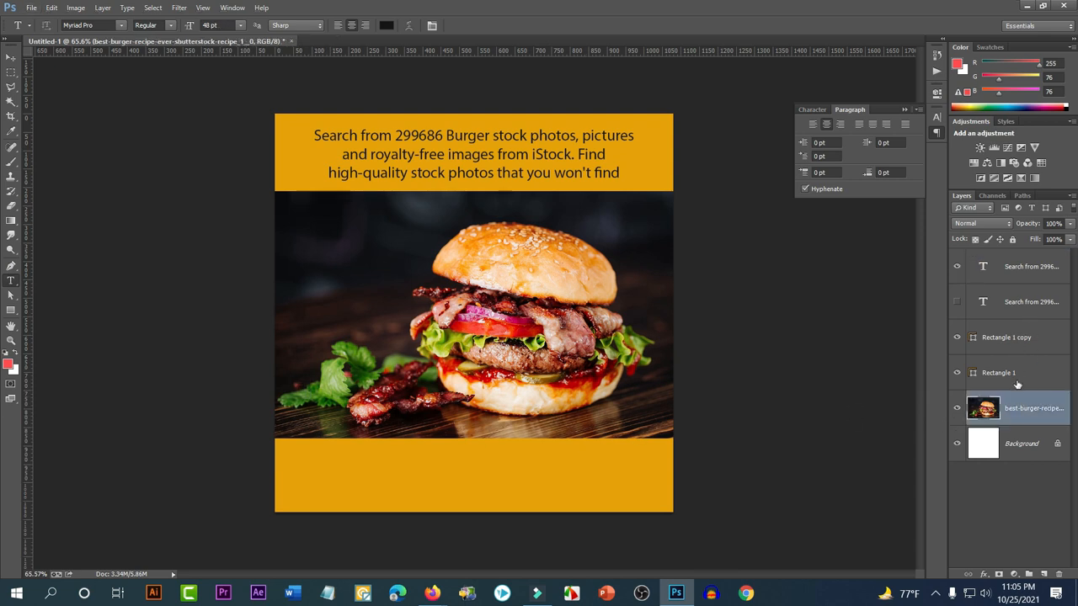
click(1018, 342)
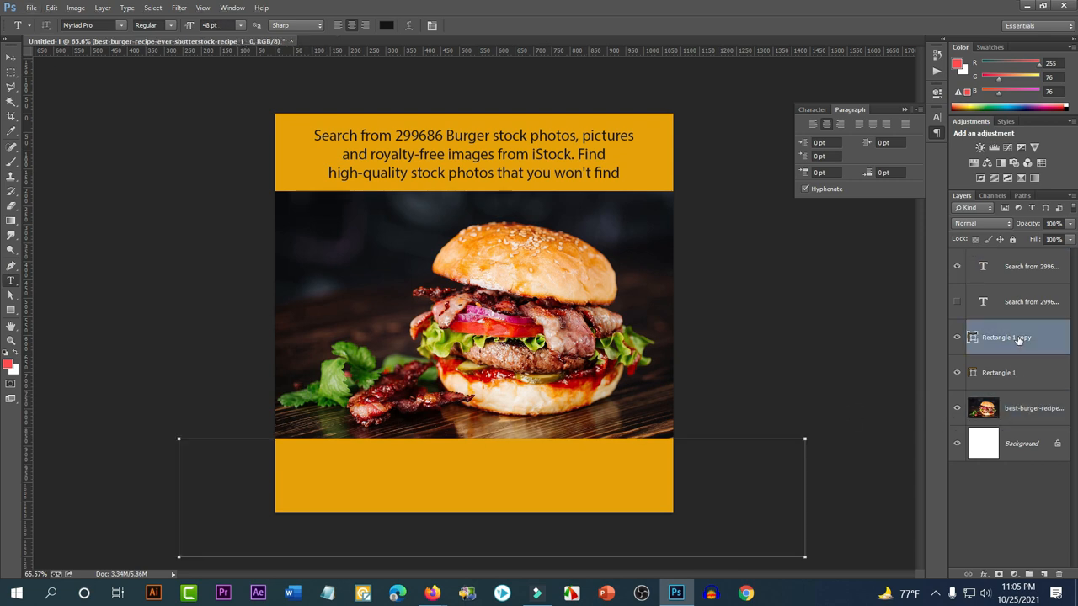
ctrl+click(1023, 410)
click(11, 57)
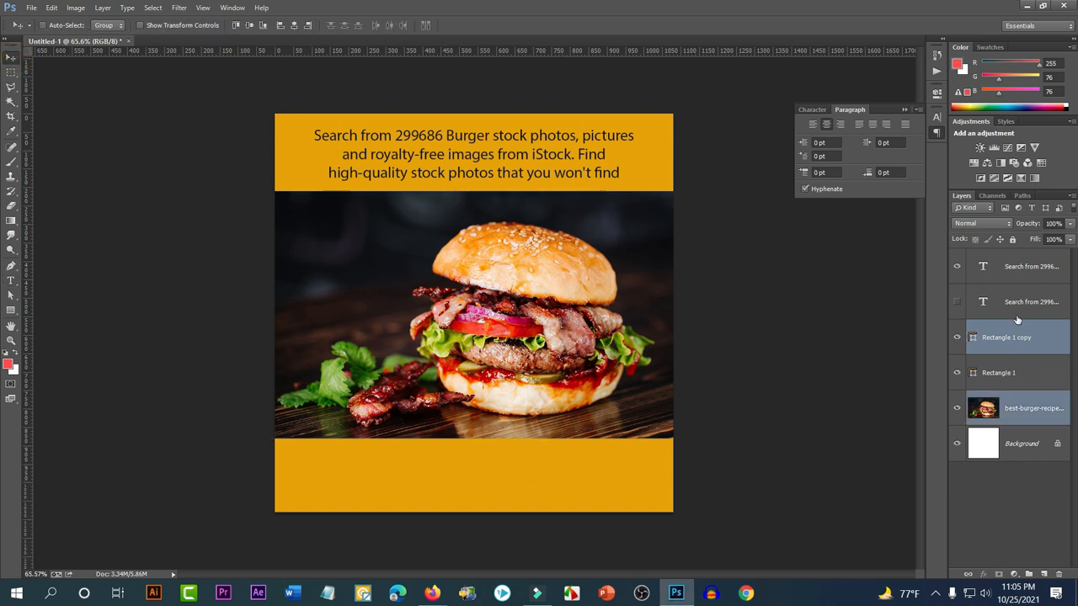
ctrl+click(1023, 275)
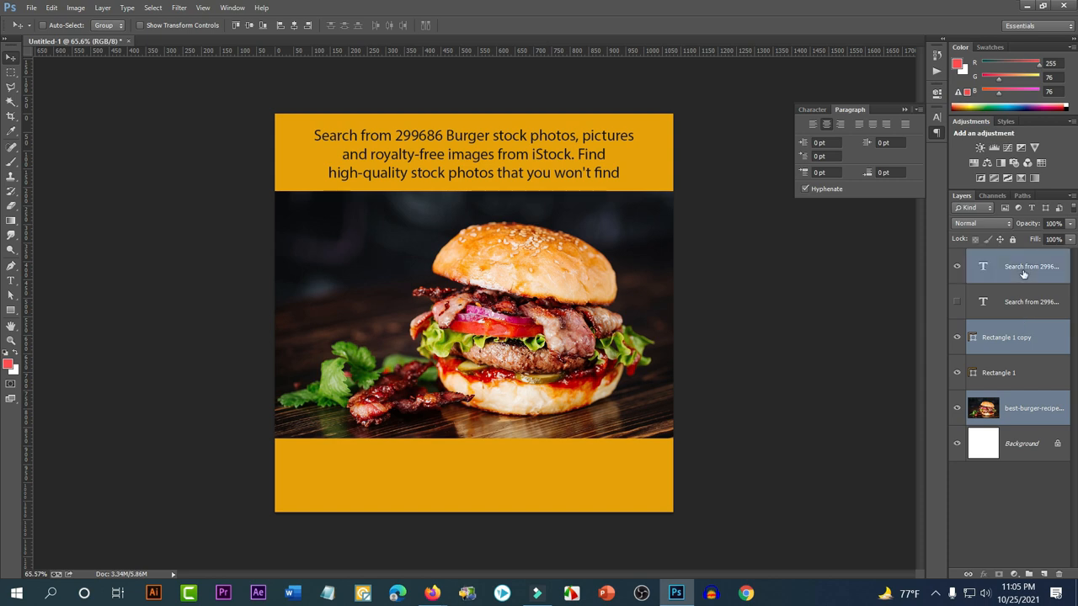
ctrl+click(1023, 275)
ctrl+click(1019, 374)
drag(670, 318, 675, 352)
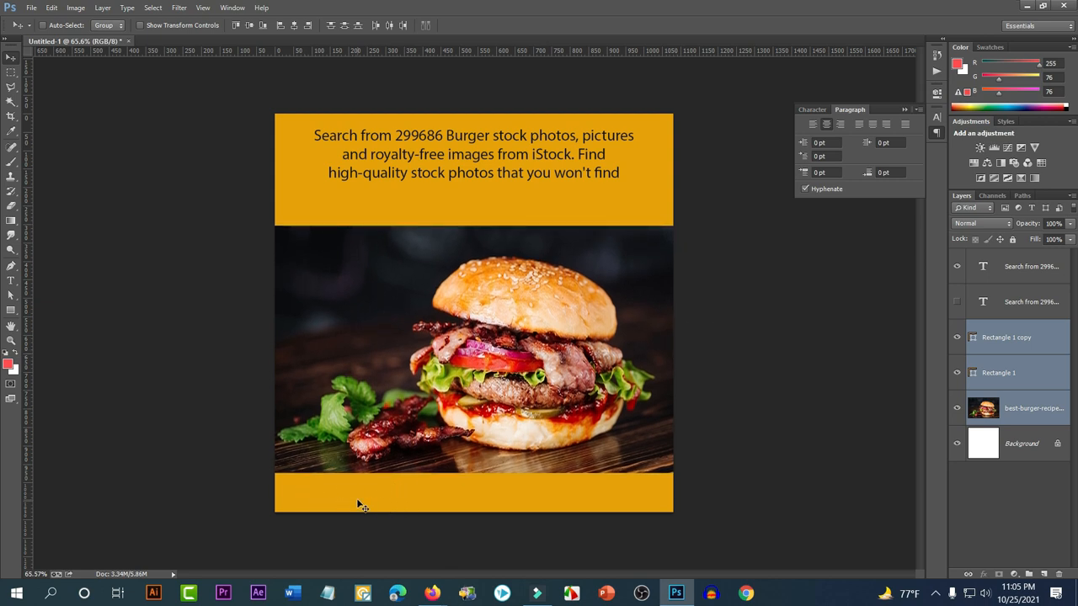
Move the headline paragraph down about 22 px
click(1025, 275)
drag(495, 153, 495, 172)
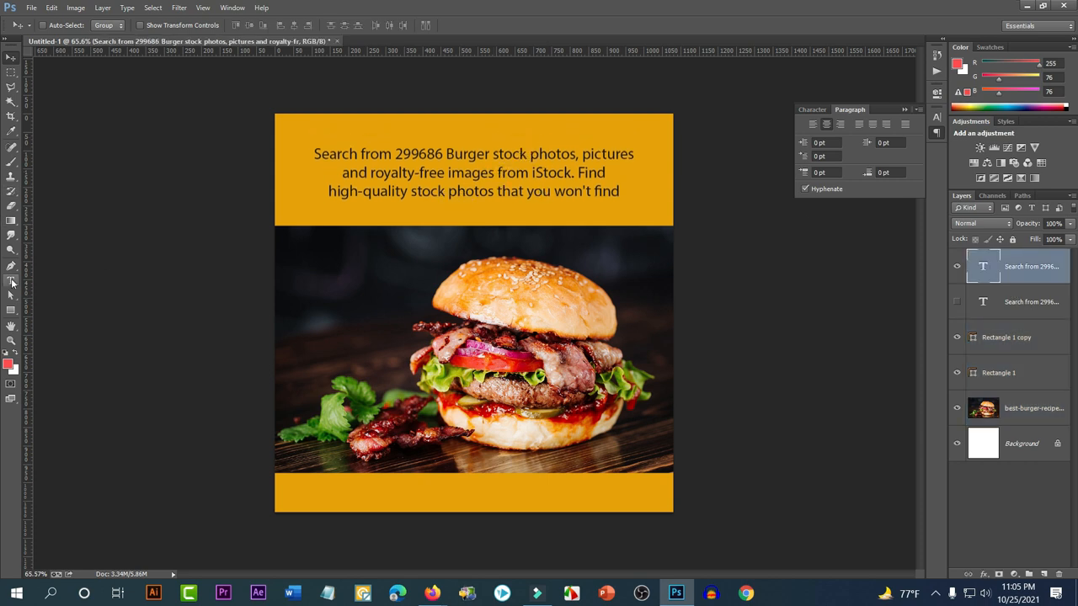
click(11, 283)
Set the whole headline paragraph to 51.07 pt
click(323, 197)
drag(631, 194, 292, 137)
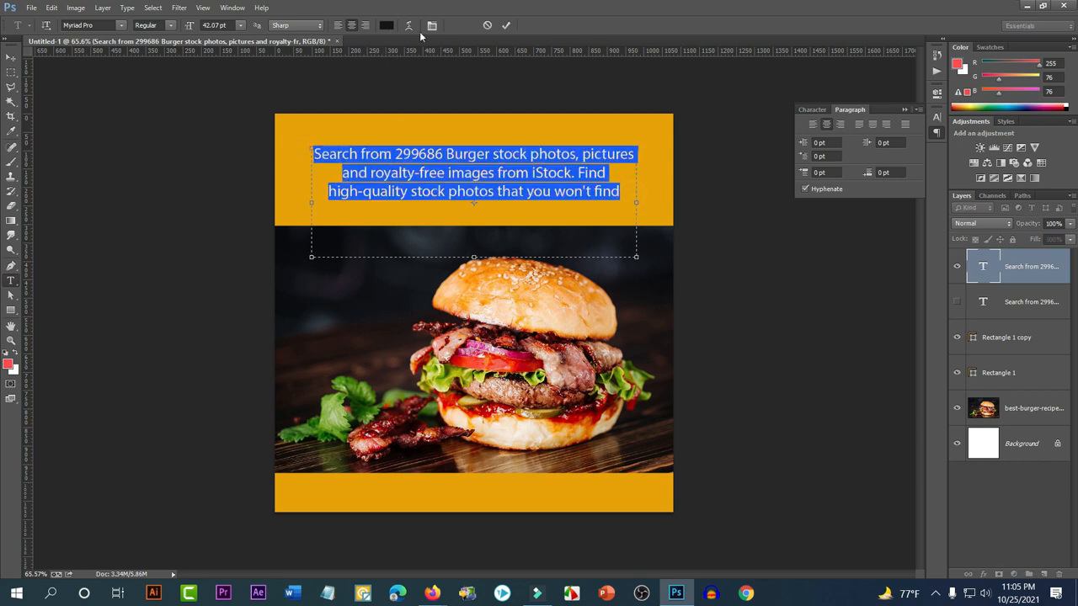
click(229, 25)
scroll(222, 25, up, 9)
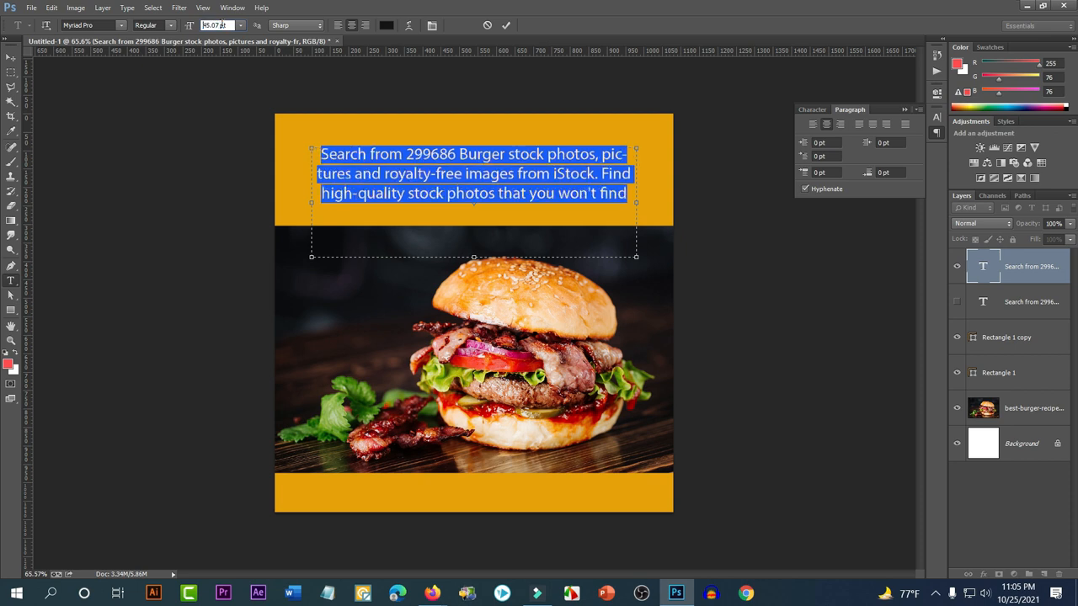
scroll(222, 24, up, 2)
scroll(223, 24, down, 2)
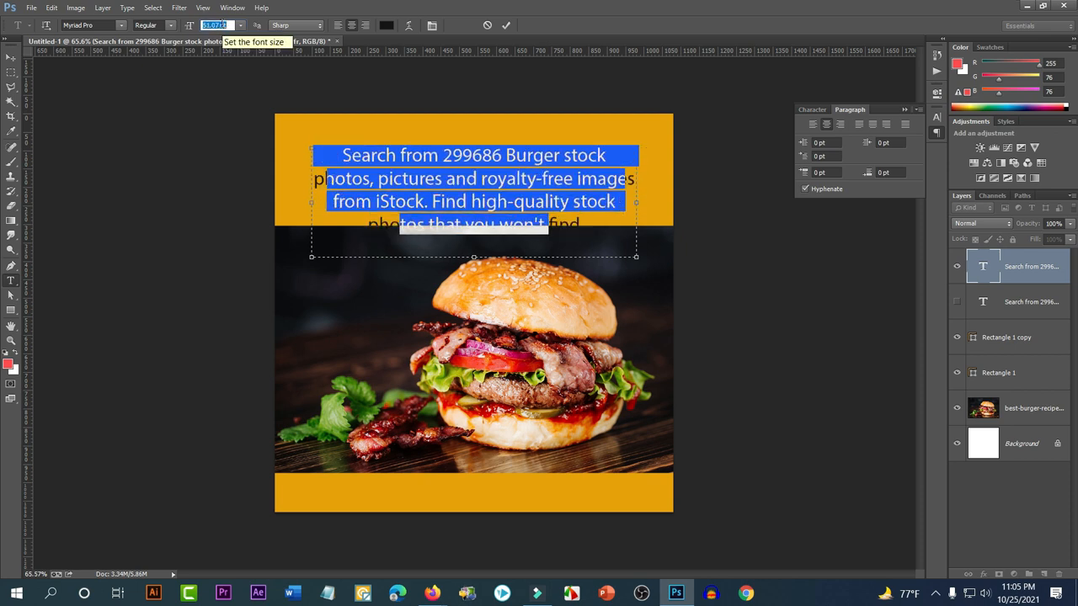
click(432, 26)
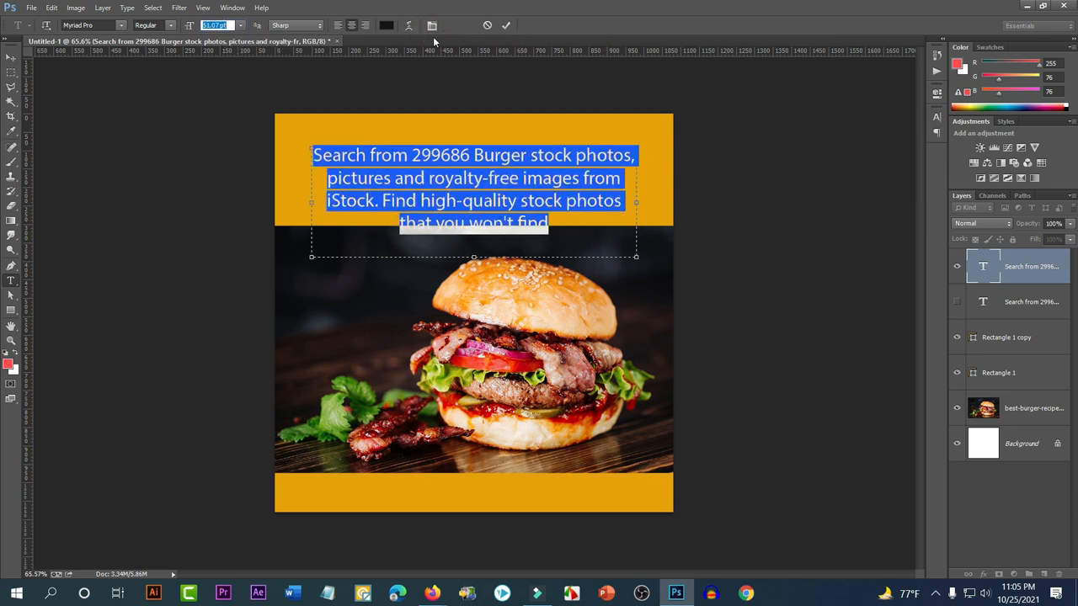
click(432, 26)
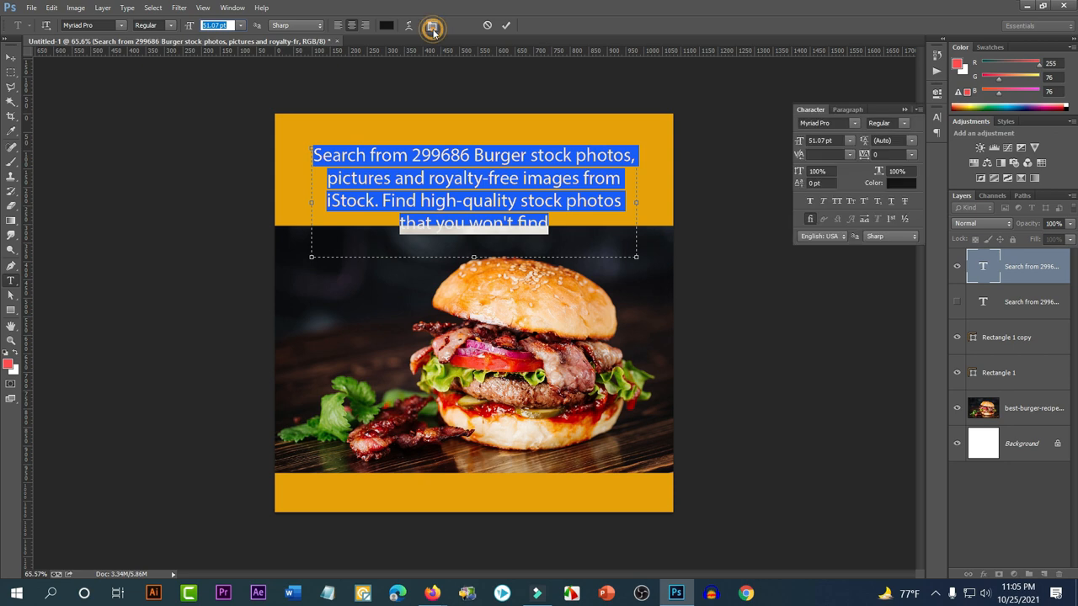
Justify the headline with last line left and move it up about 21 px
click(845, 109)
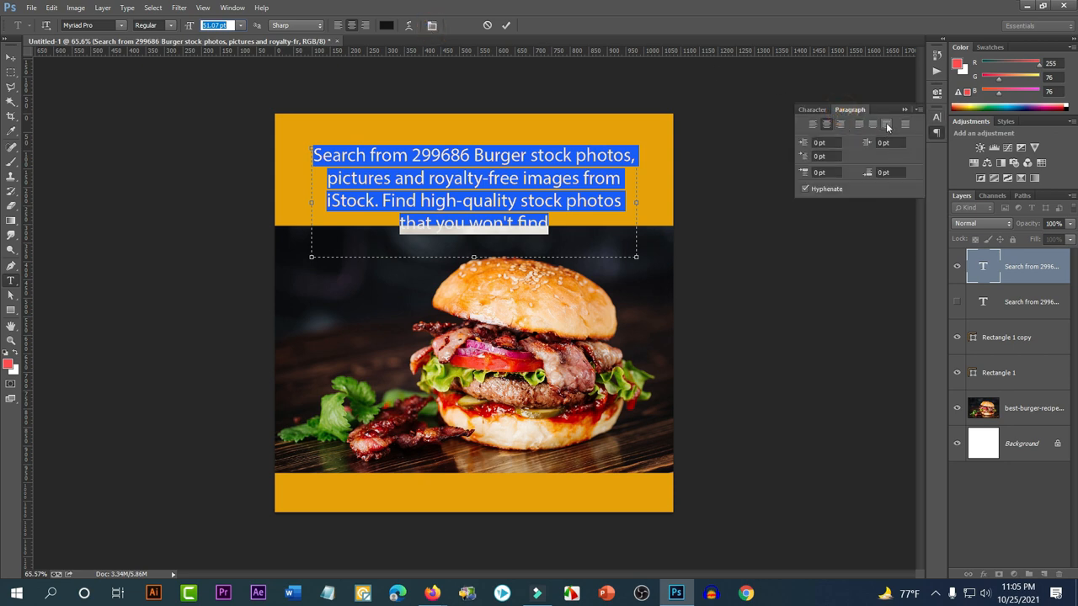
click(862, 125)
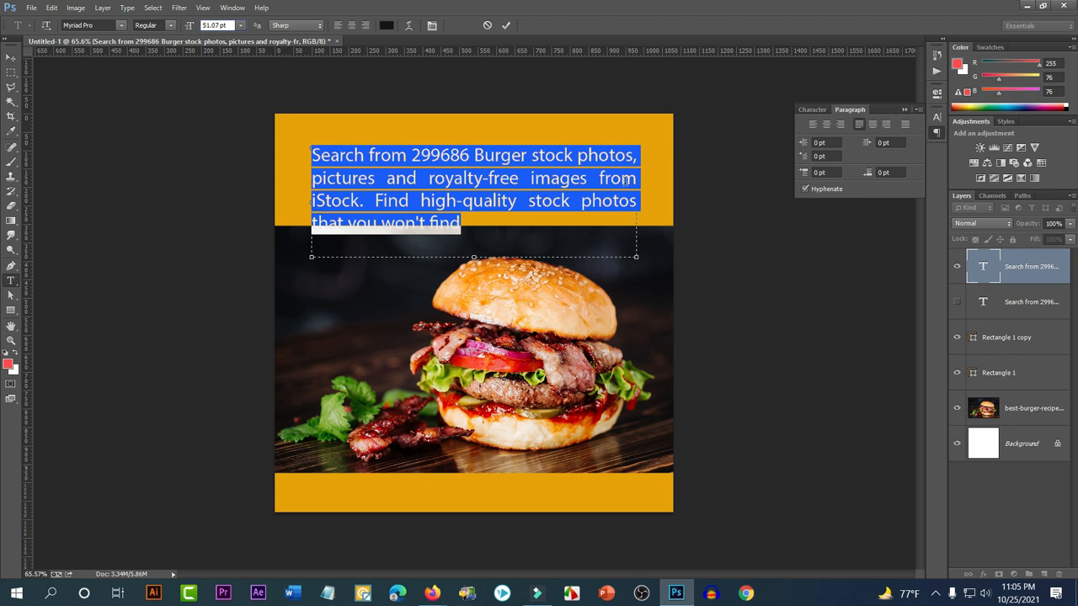
click(11, 56)
drag(506, 200, 506, 182)
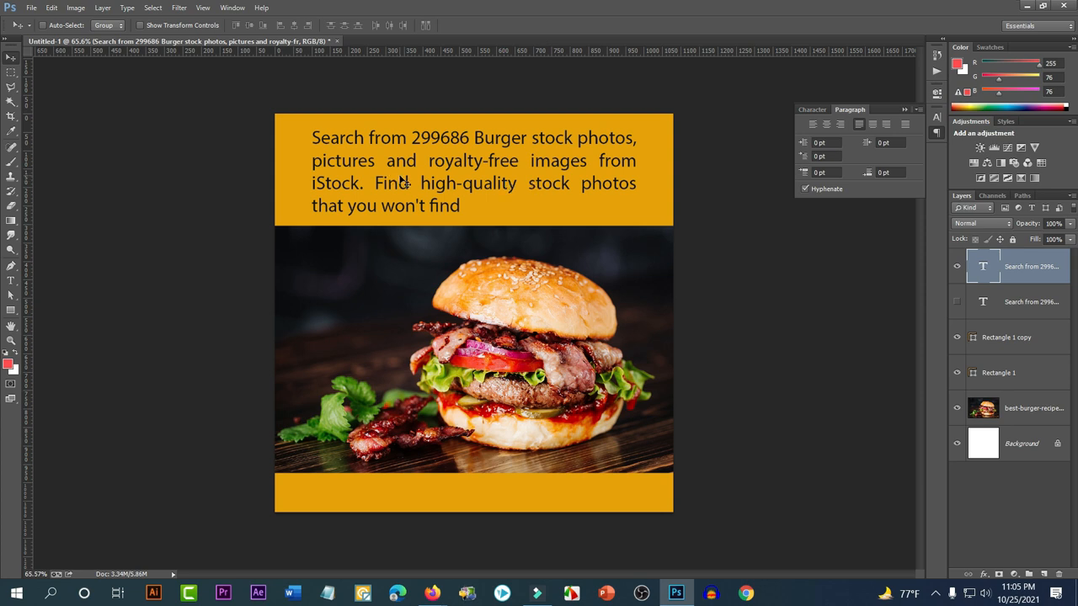
Make the word 'Burger' in the headline Bold
click(15, 277)
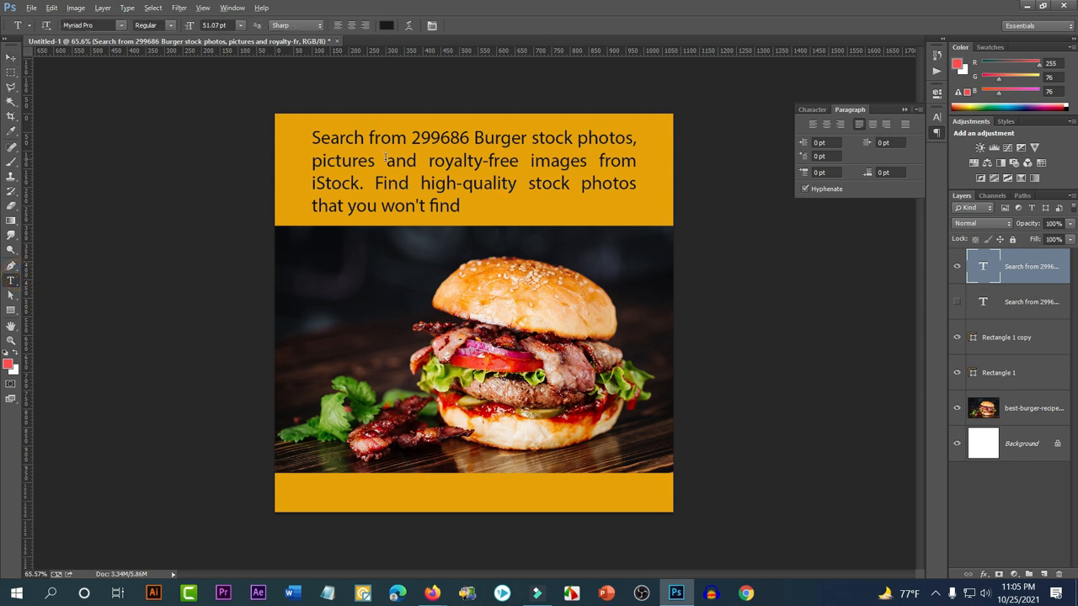
scroll(486, 153, up, 2)
click(477, 100)
drag(475, 100, 538, 101)
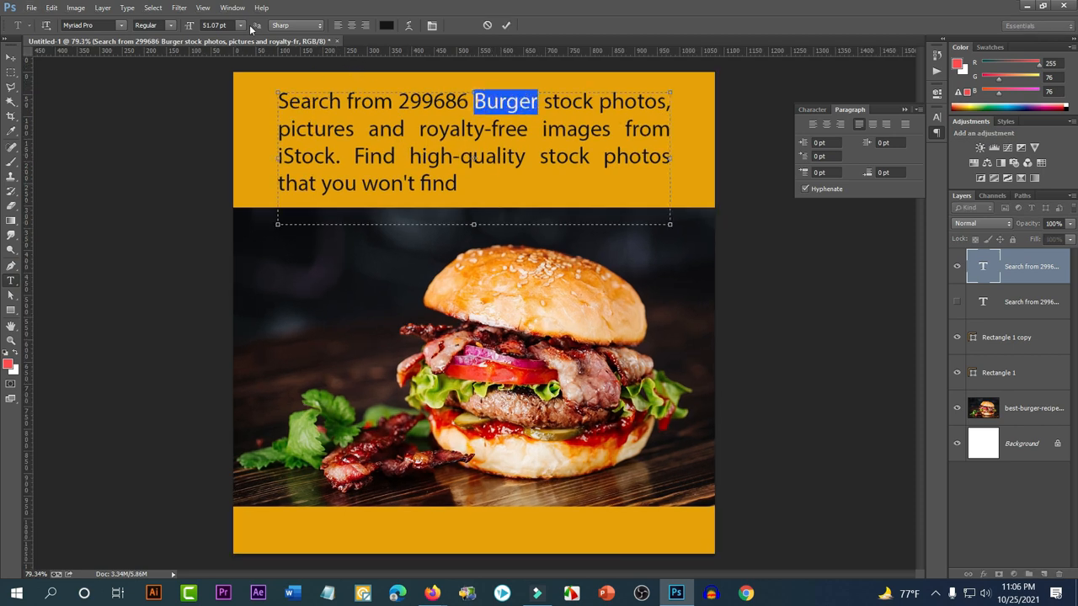
click(172, 25)
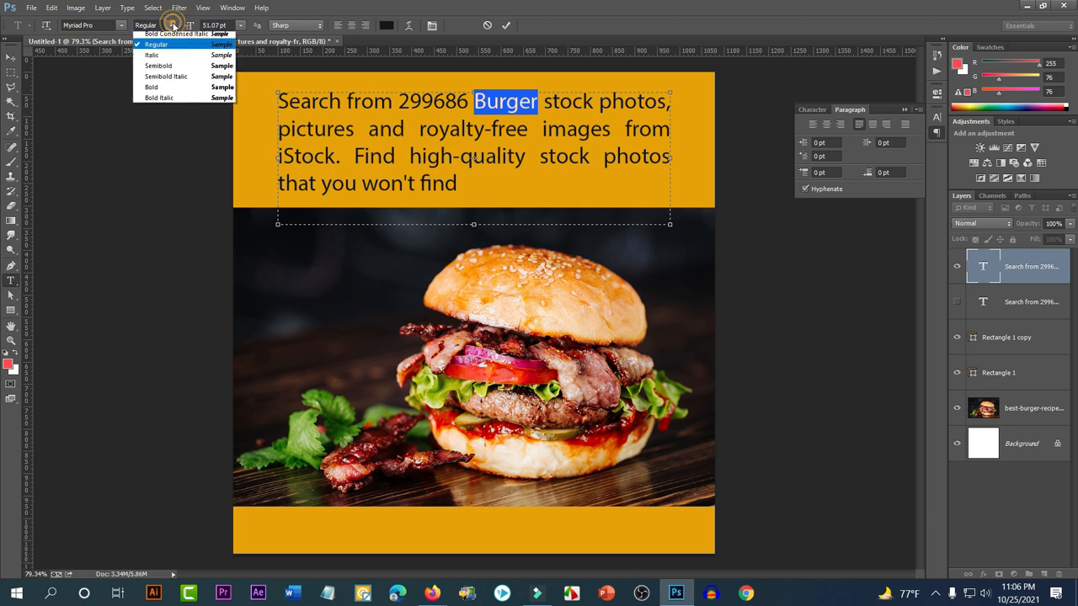
click(160, 125)
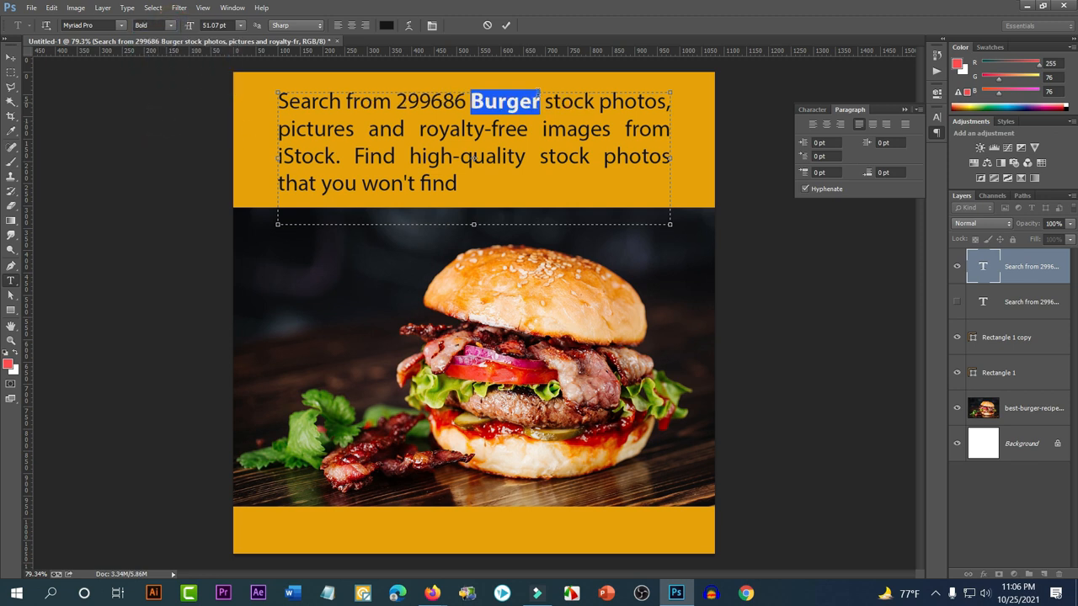
Colour the word 'Burger' white (#ffffff) and commit the edit
click(812, 110)
click(897, 182)
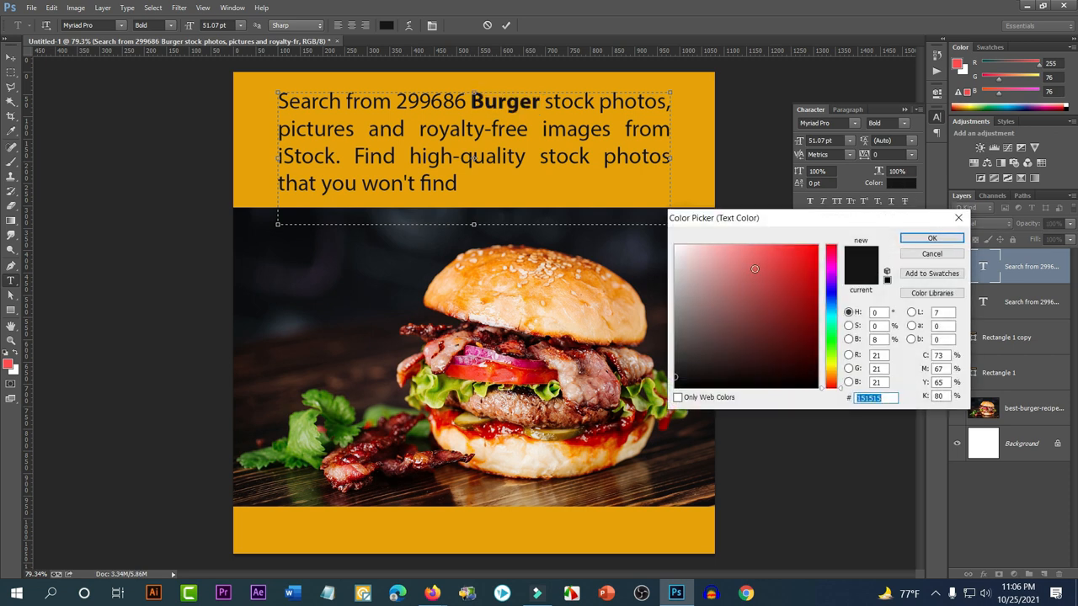
drag(758, 283, 677, 245)
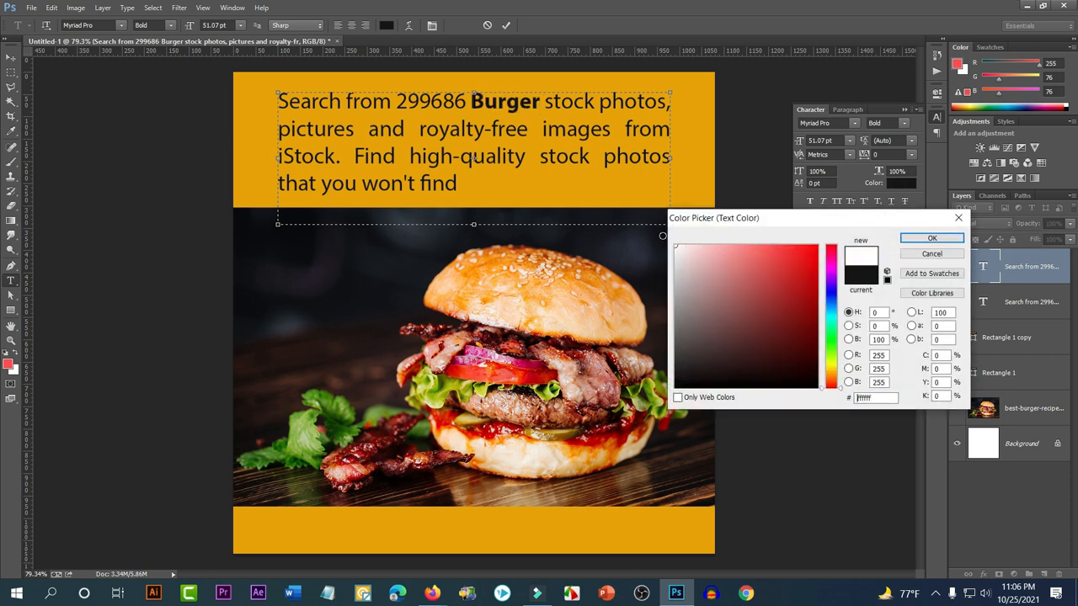
click(931, 238)
click(11, 57)
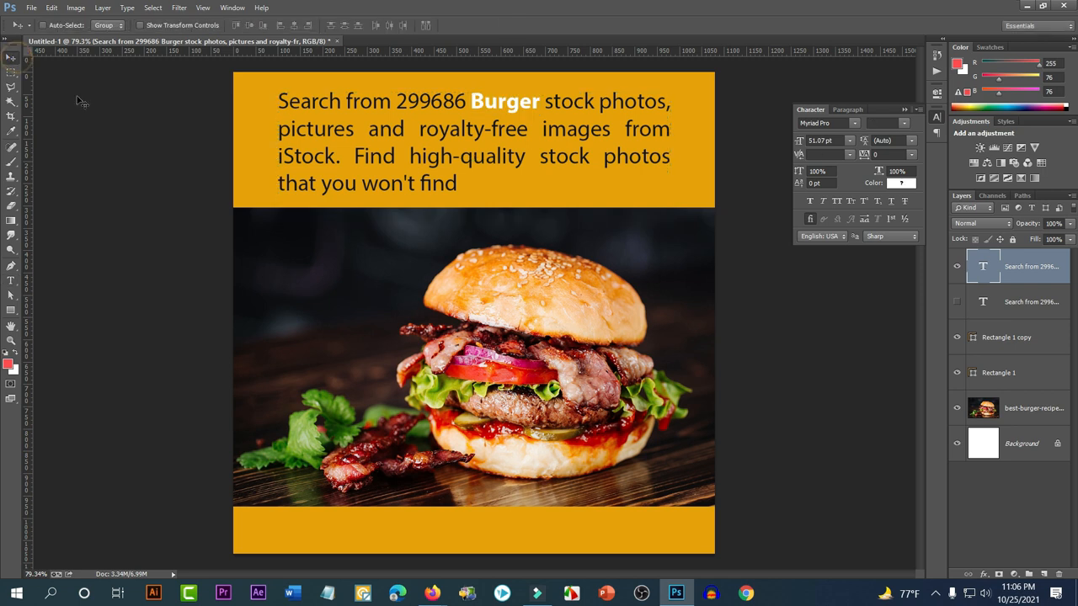
scroll(454, 270, down, 2)
scroll(453, 270, down, 1)
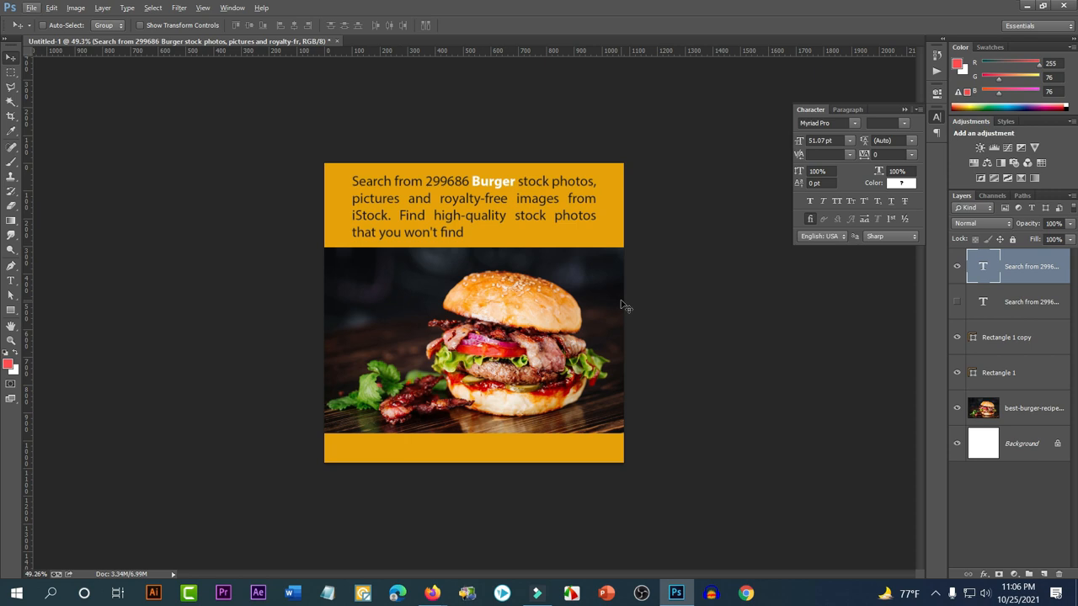
mouse_move(432, 593)
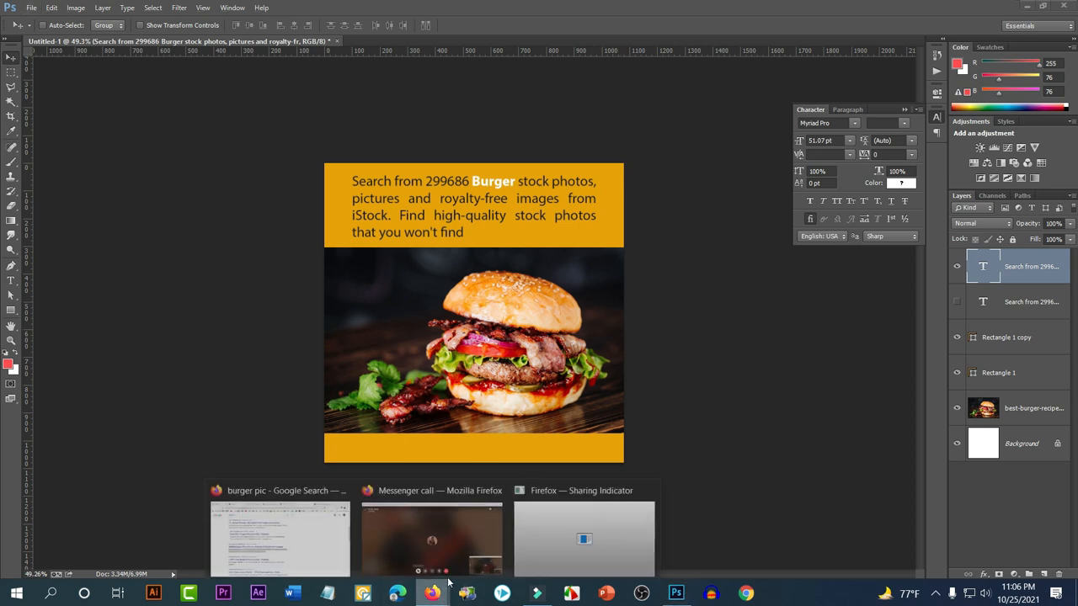
click(422, 527)
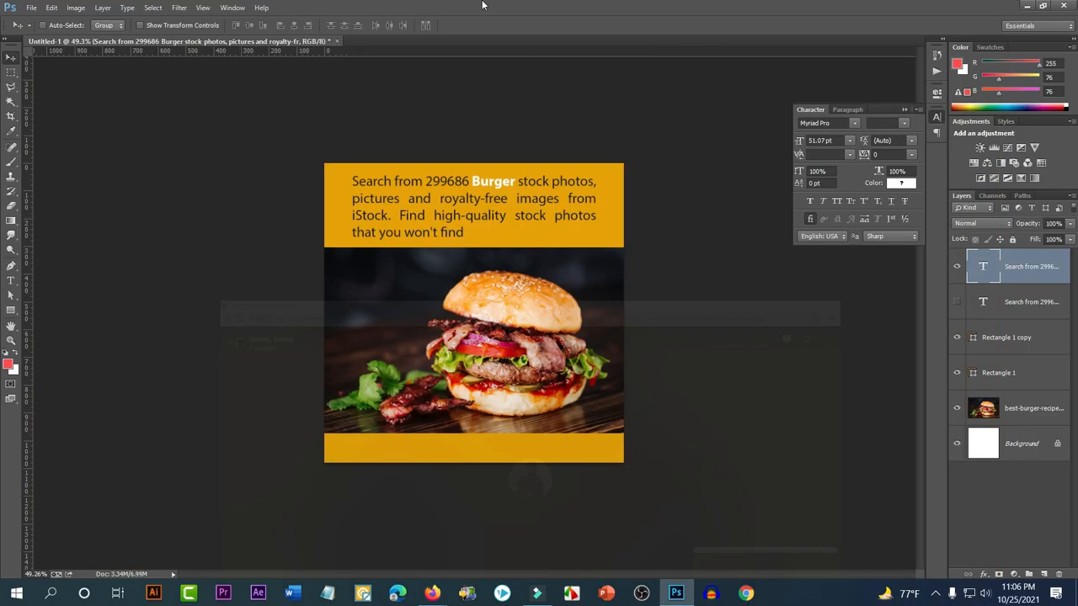
click(995, 8)
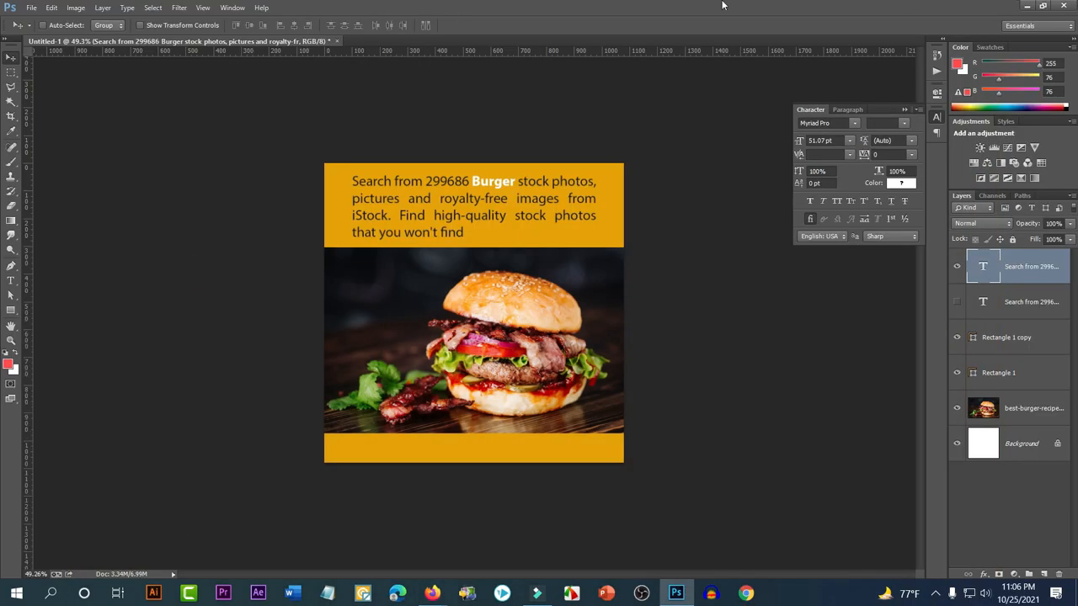
click(1026, 7)
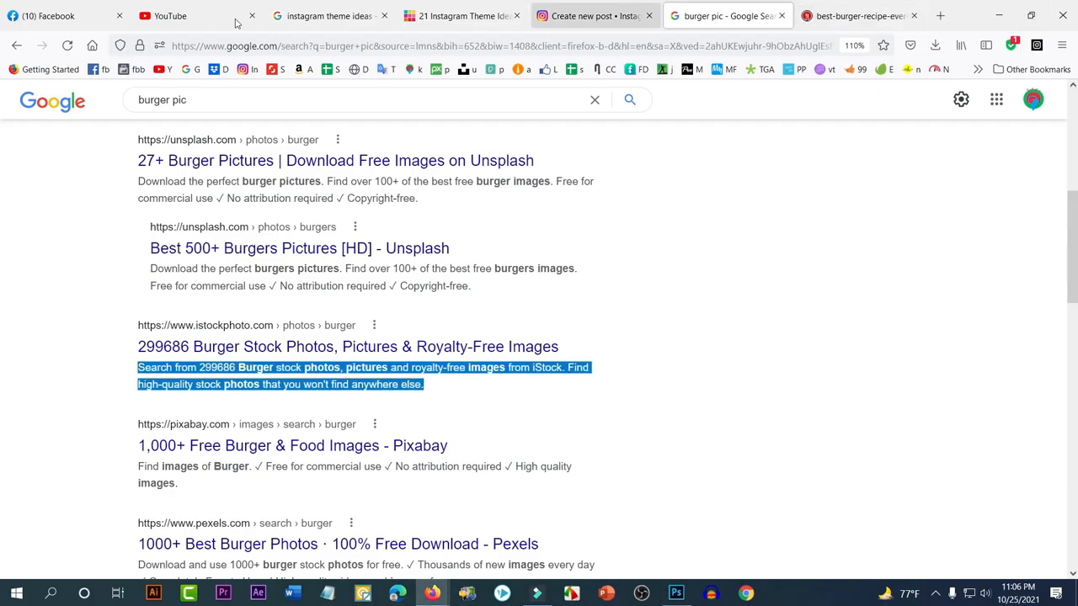
click(50, 16)
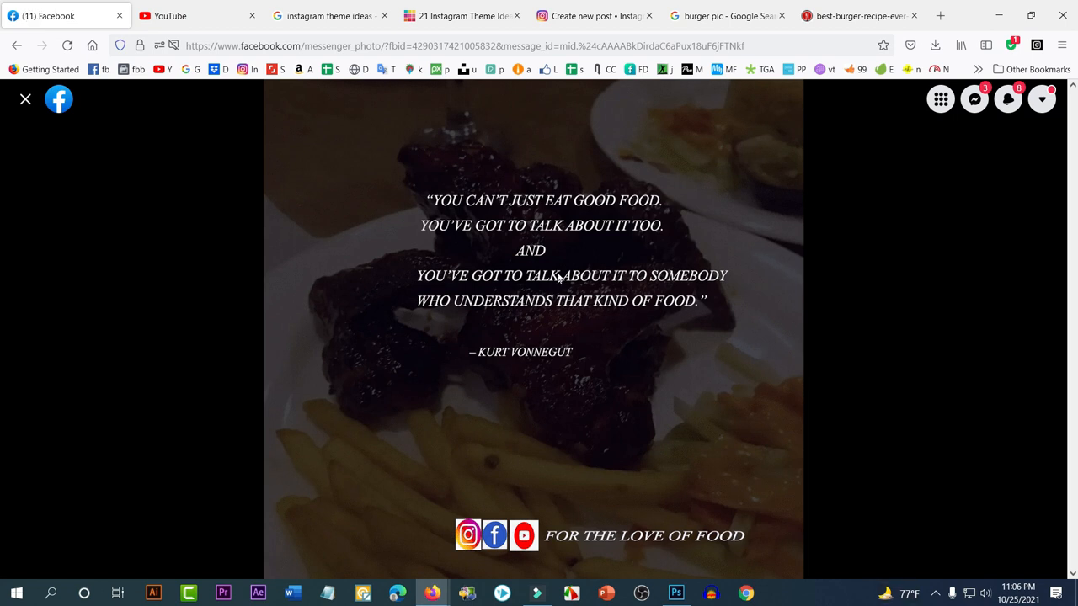
click(676, 593)
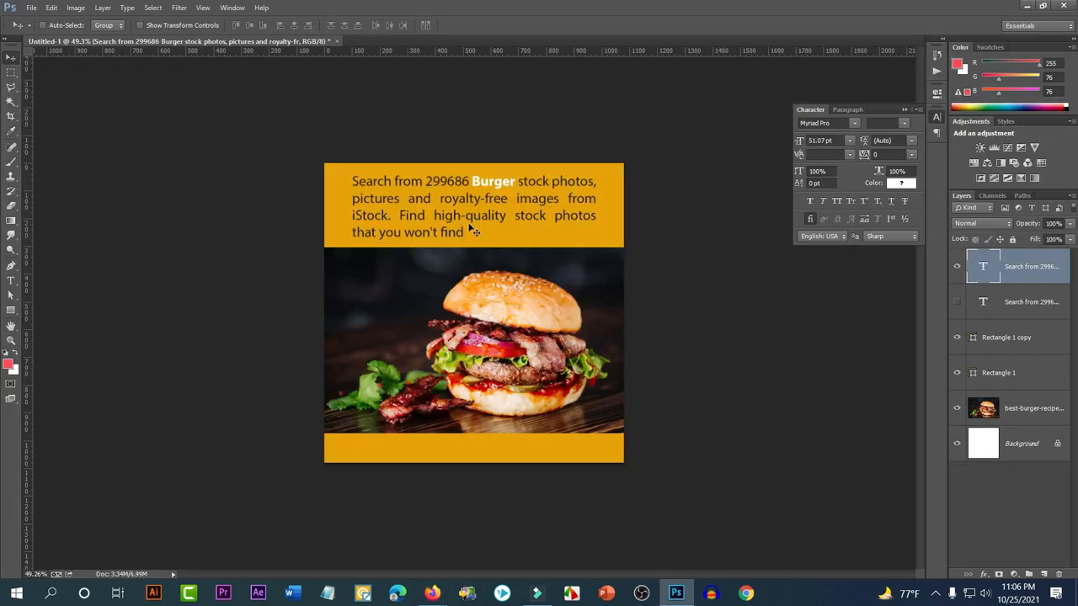
Zoom to 65.6%, delete the headline's sentence after 'iStock.', and centre the shortened headline
key(ctrl+plus)
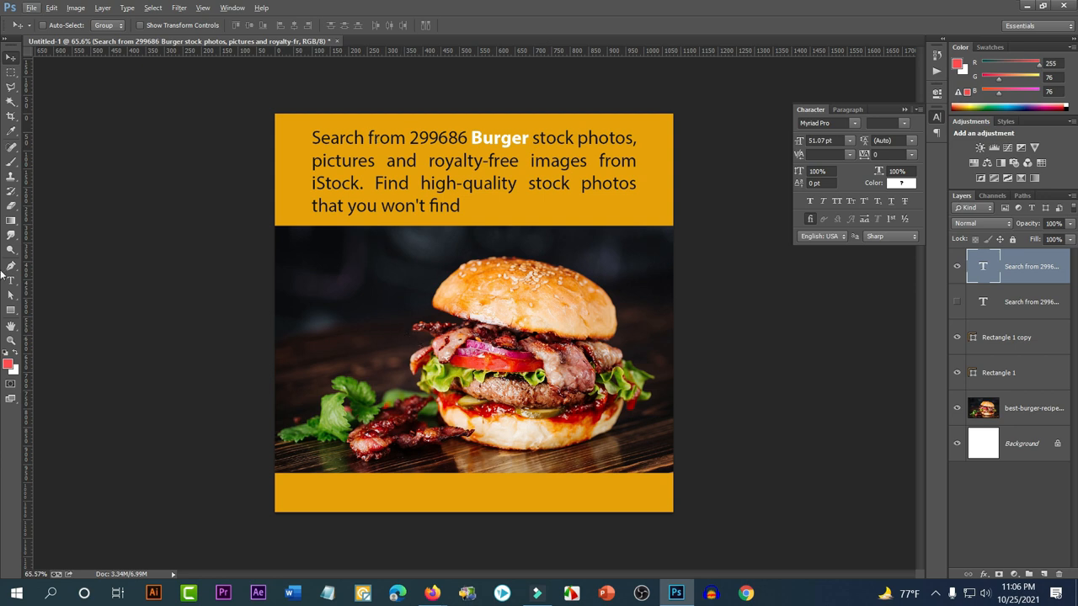
click(11, 283)
drag(461, 207, 368, 184)
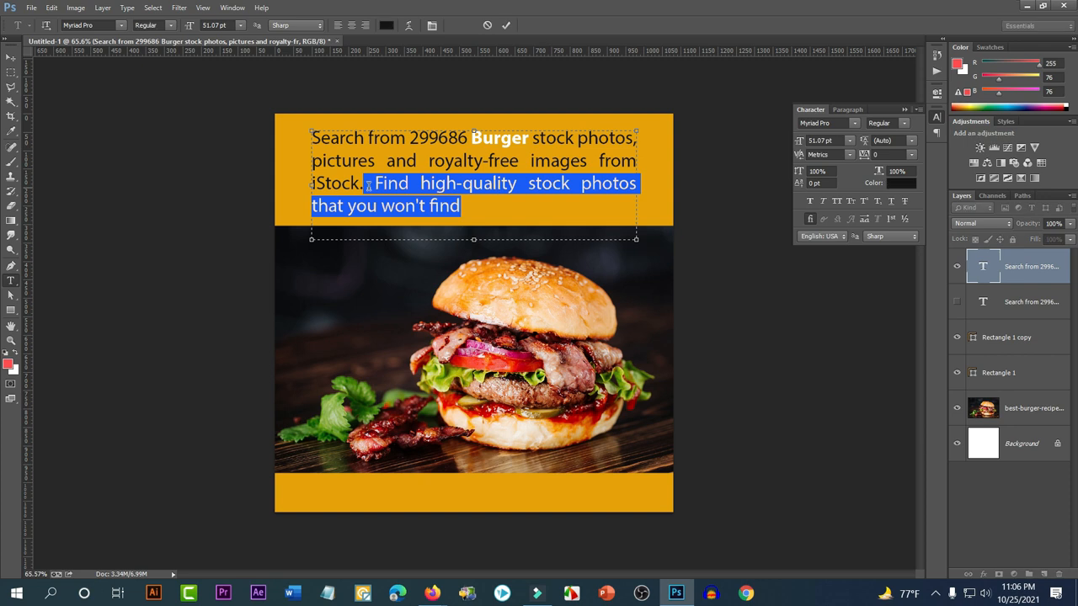
key(BackSpace)
key(ctrl+a)
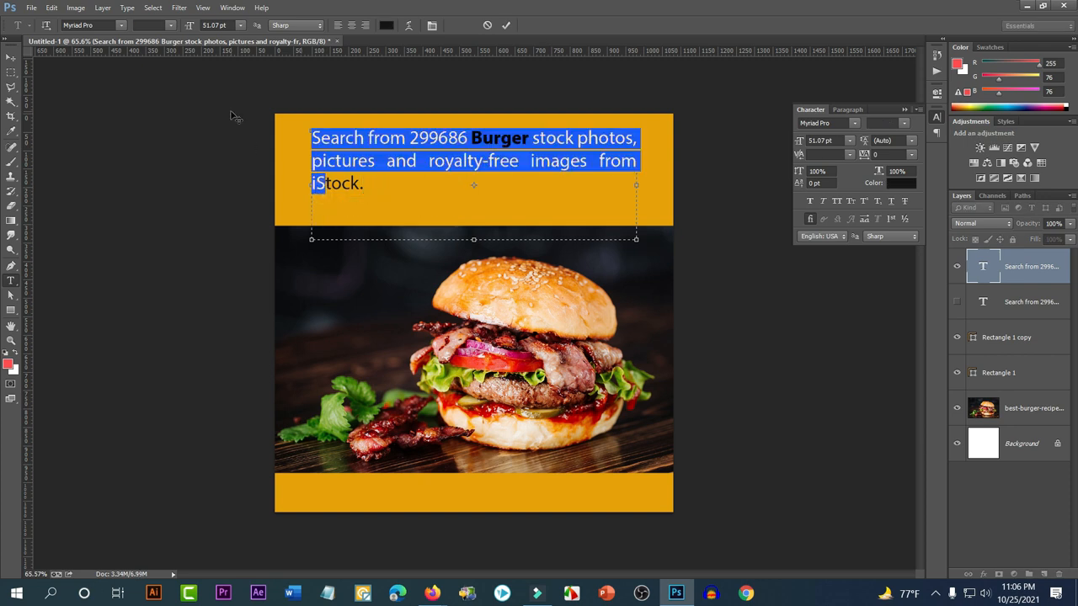
key(ctrl+h)
key(ctrl+h)
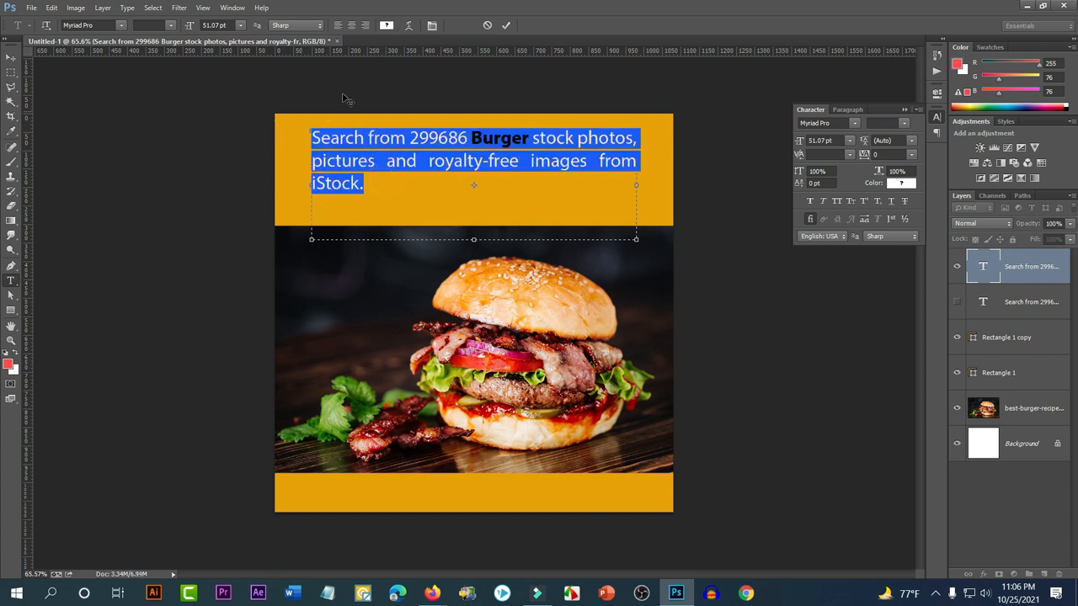
click(352, 26)
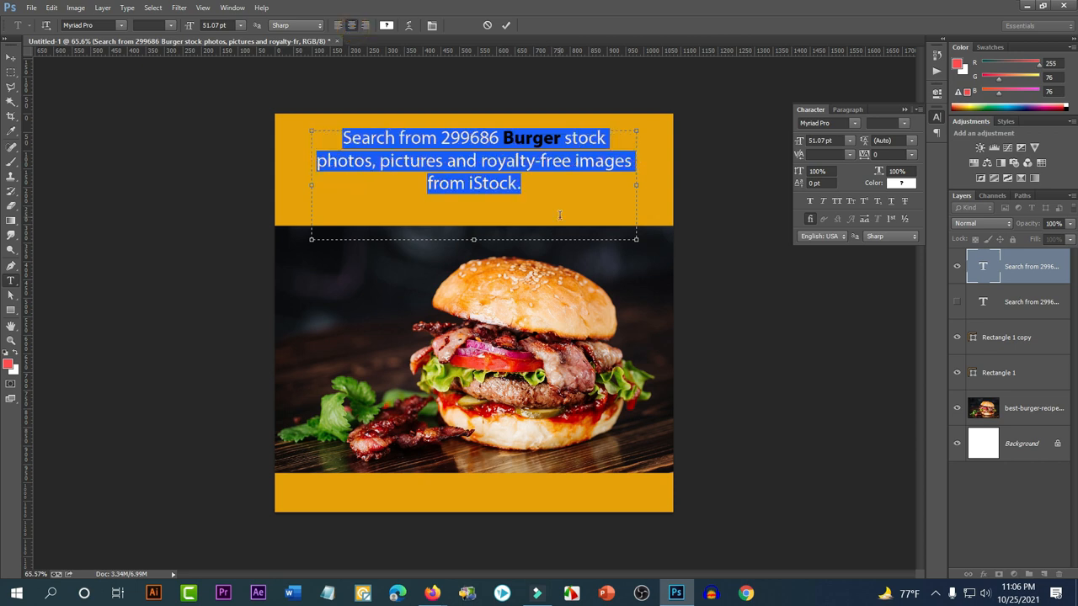
click(550, 173)
Enlarge the word 'Burger' to about 84 pt and commit
drag(561, 137, 502, 138)
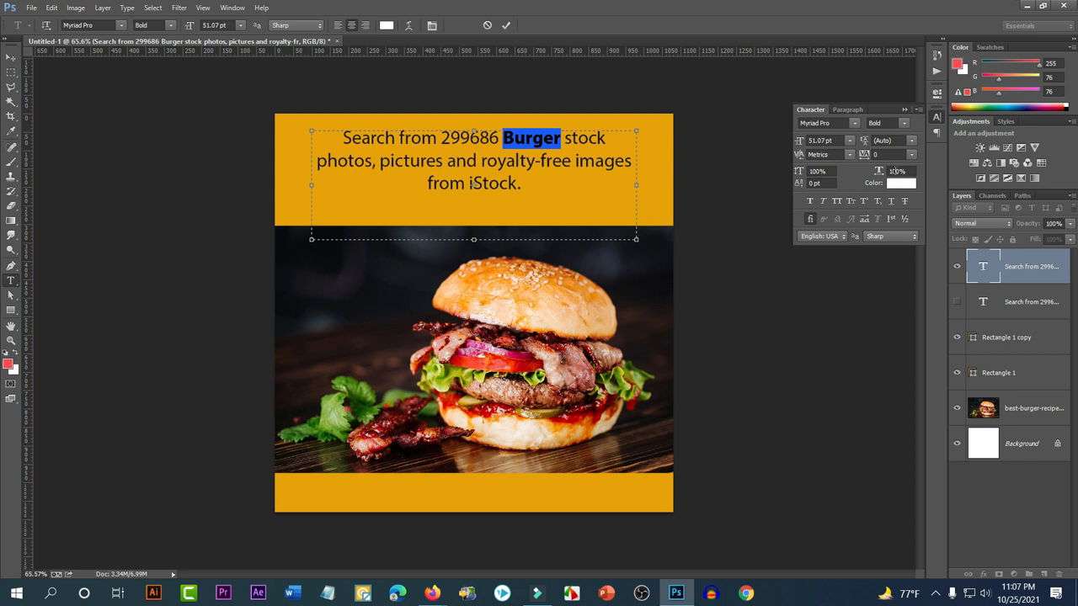
drag(835, 140, 807, 142)
scroll(811, 140, up, 8)
scroll(810, 140, up, 15)
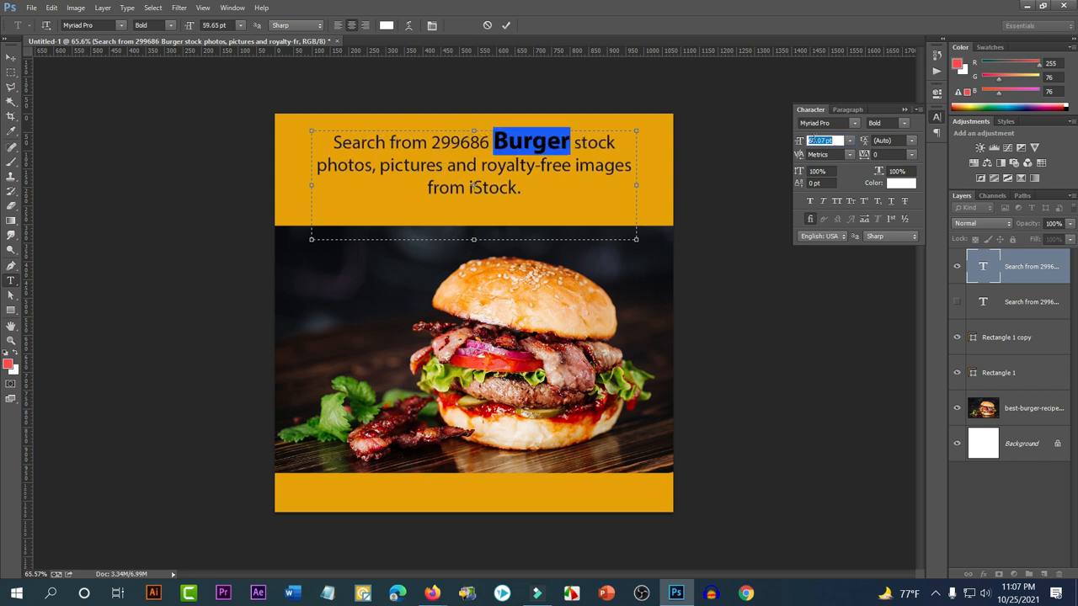
scroll(810, 140, up, 4)
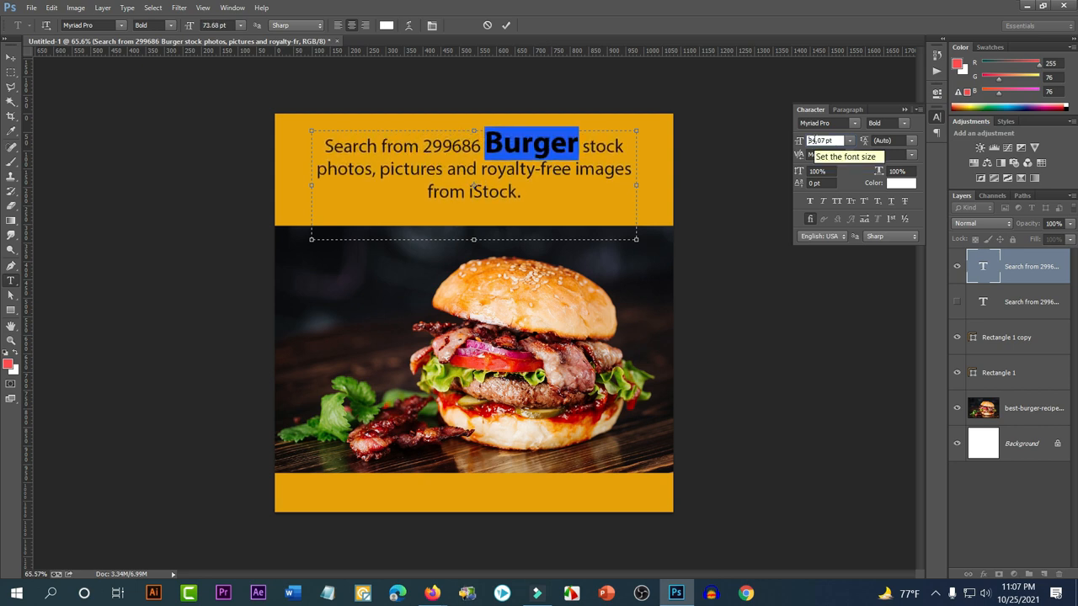
click(8, 59)
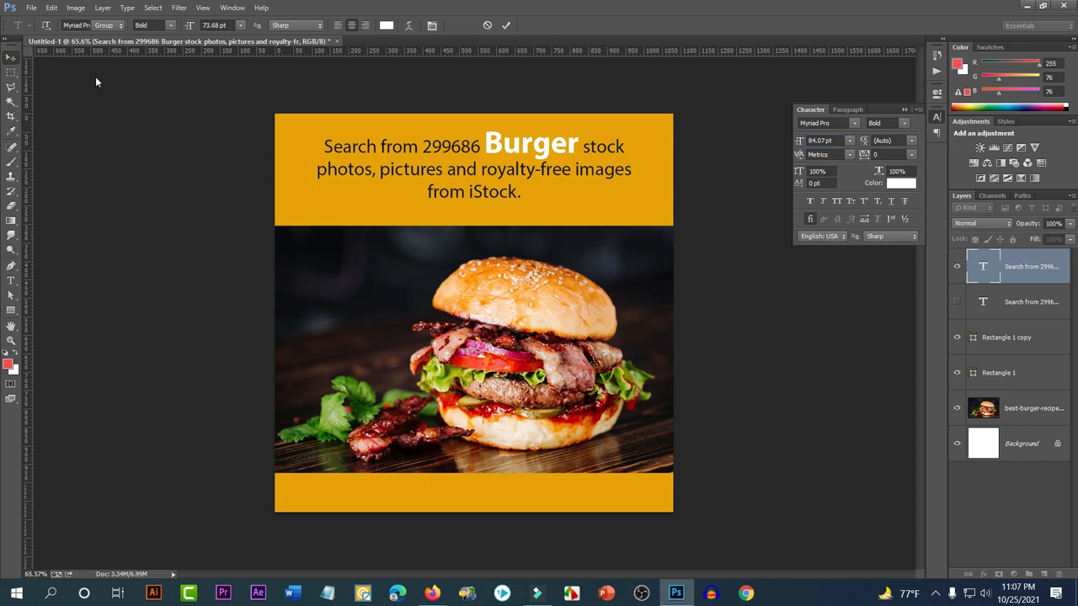
scroll(613, 327, down, 3)
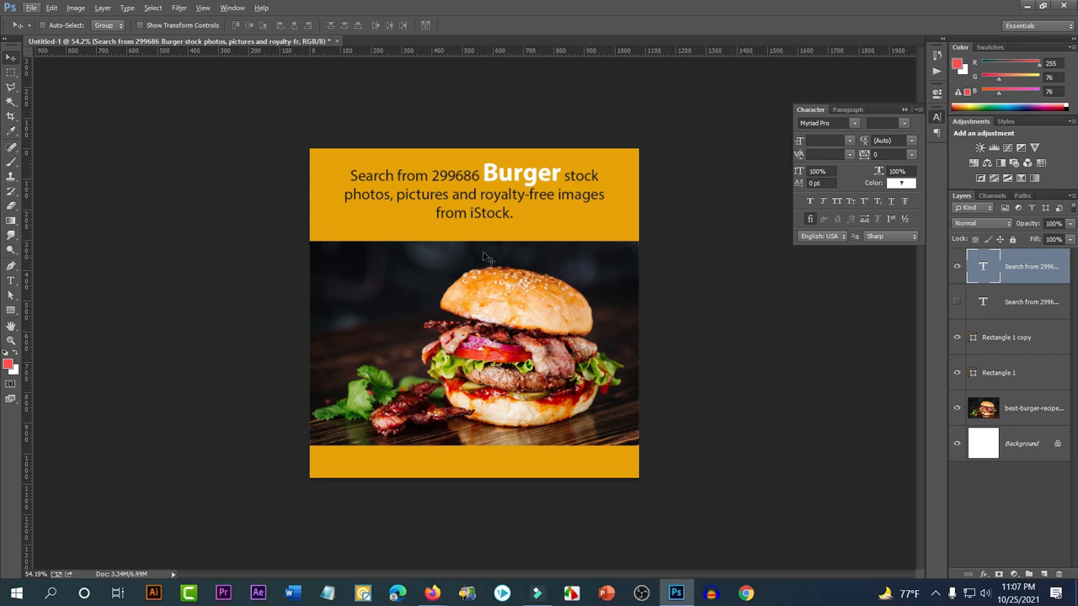
scroll(505, 321, up, 2)
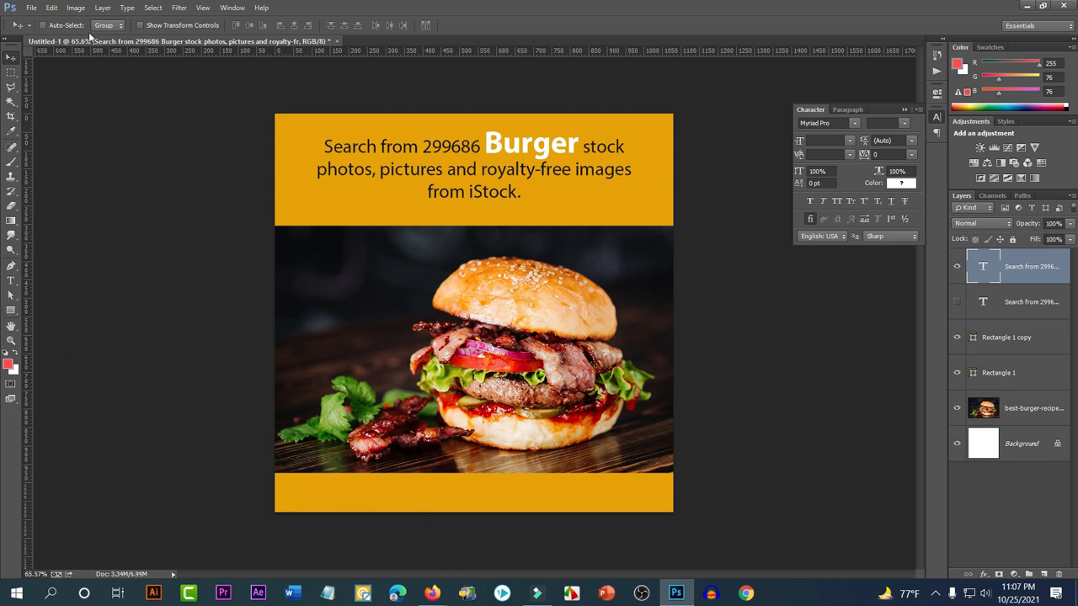
Place 001-facebook.png from Desktop > mycollection > png into the design
click(32, 8)
click(64, 238)
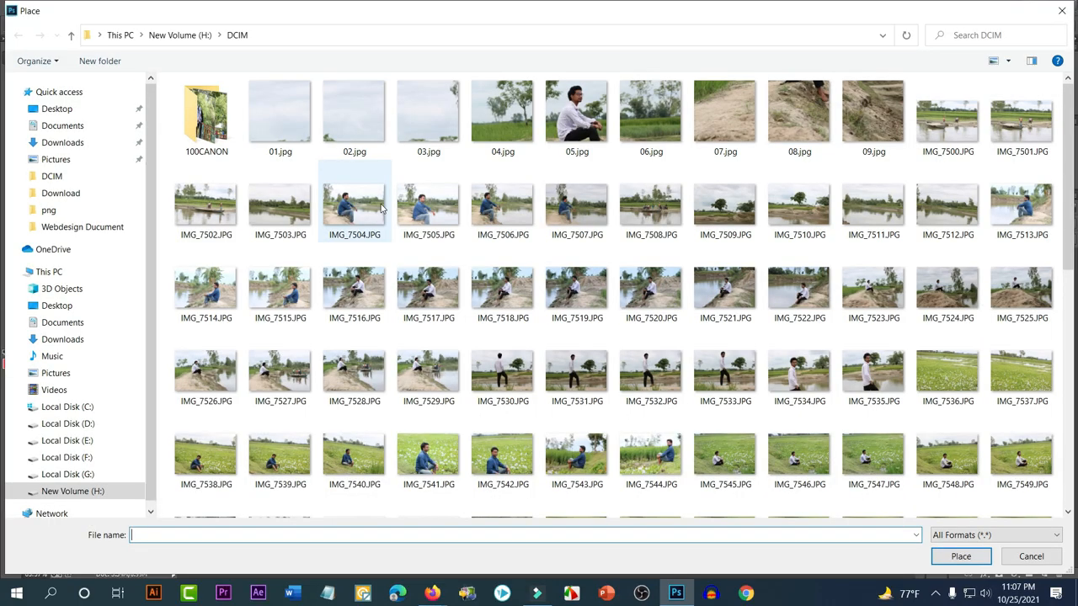
click(55, 110)
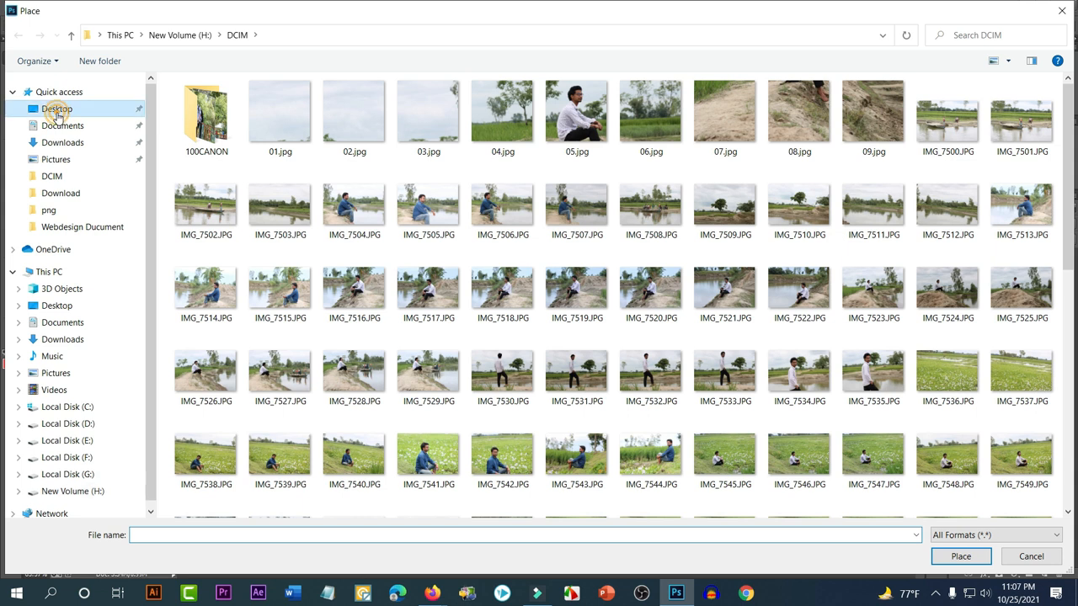
double_click(272, 117)
click(228, 115)
double_click(228, 115)
click(220, 117)
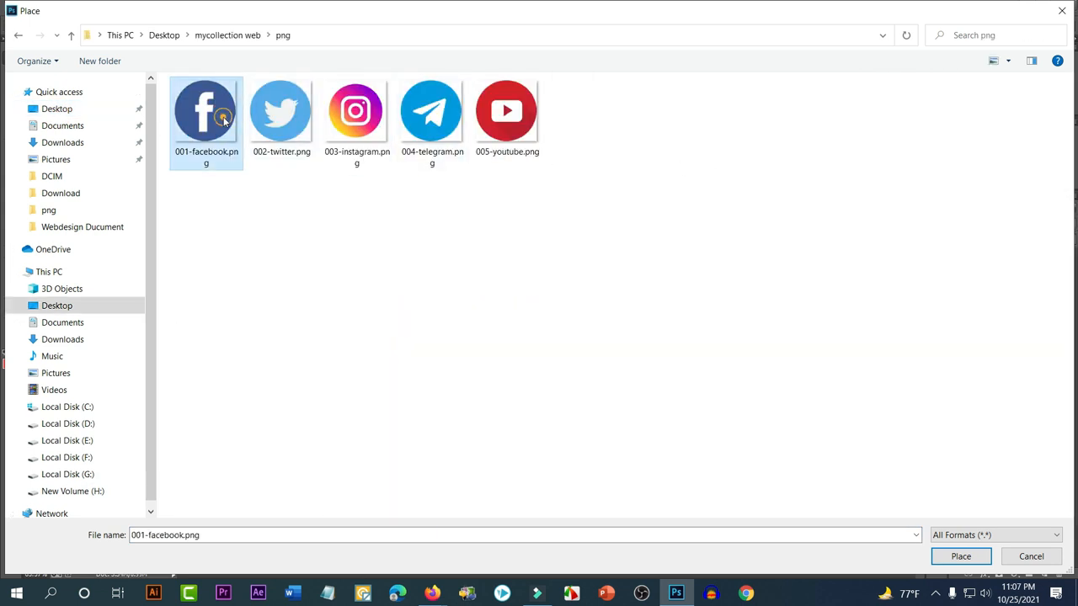
click(281, 116)
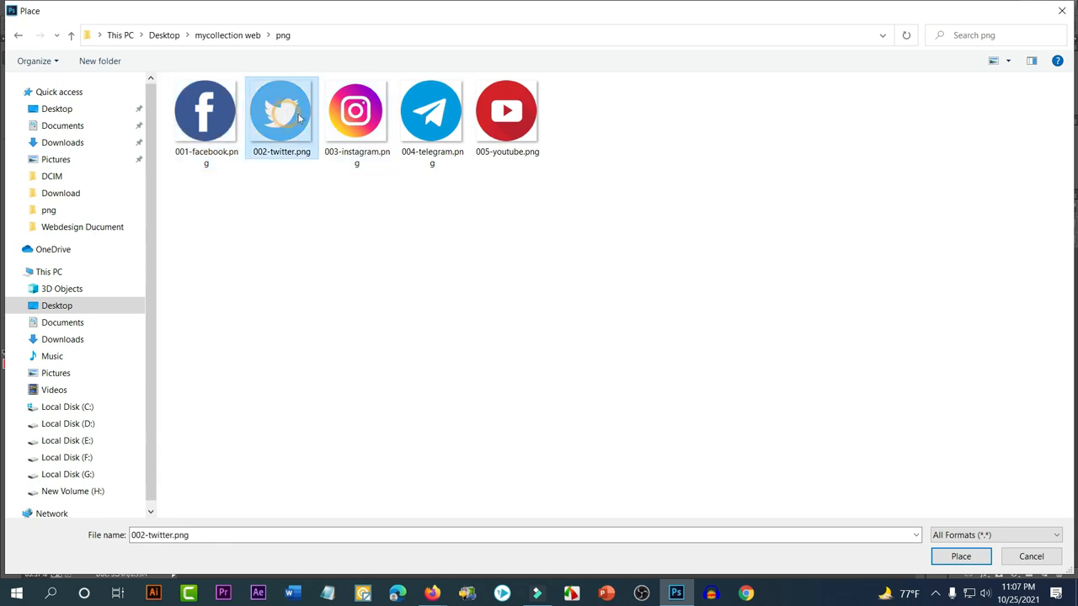
double_click(213, 120)
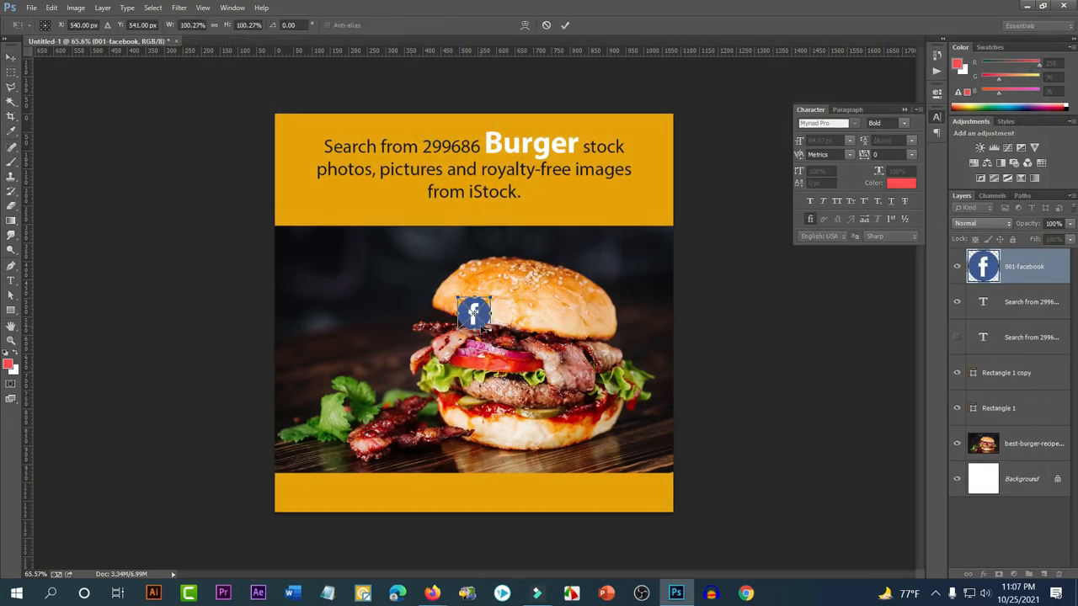
key(Return)
Place the 002-twitter and 003-instagram PNG icons as separate layers
click(31, 7)
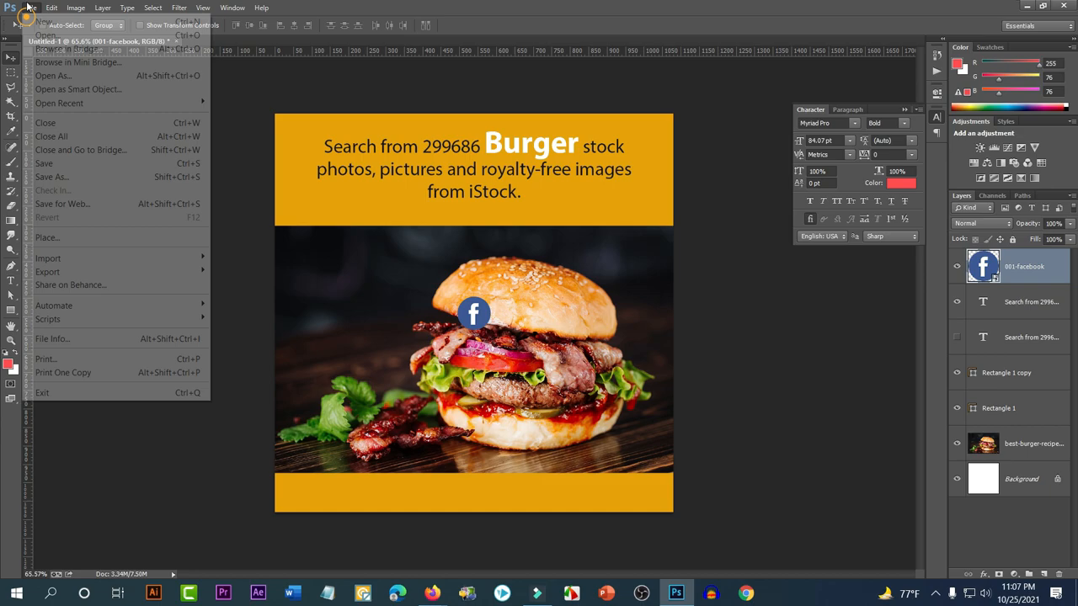
click(52, 238)
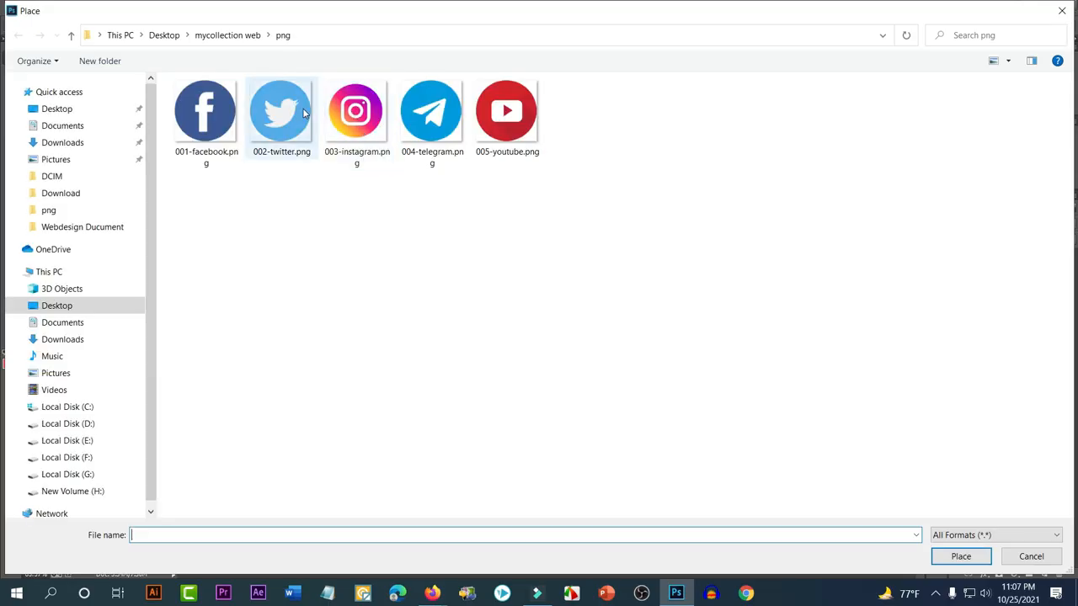
double_click(304, 113)
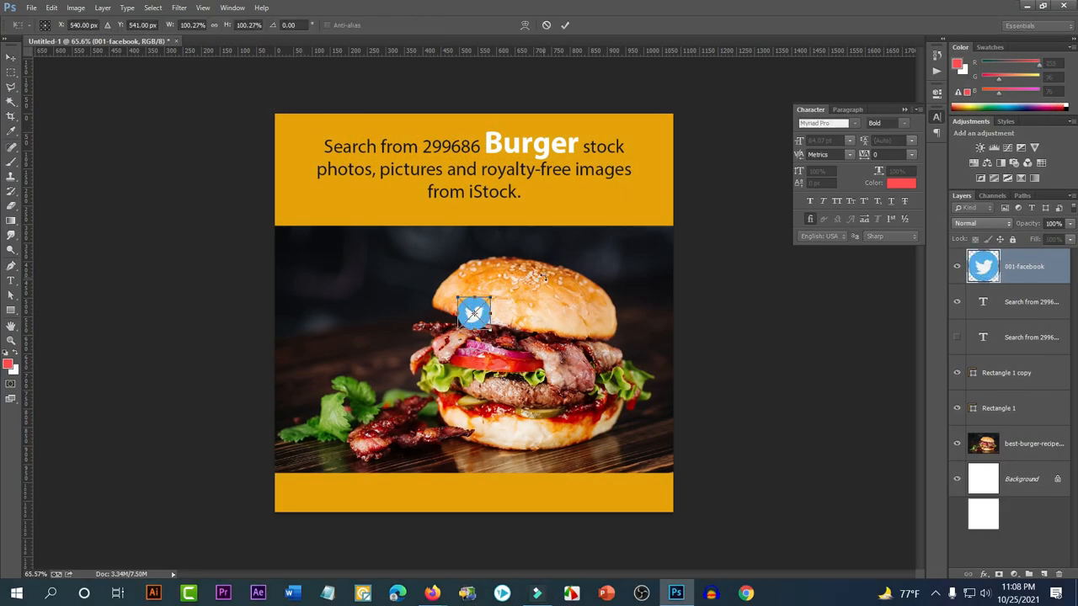
key(Return)
click(31, 8)
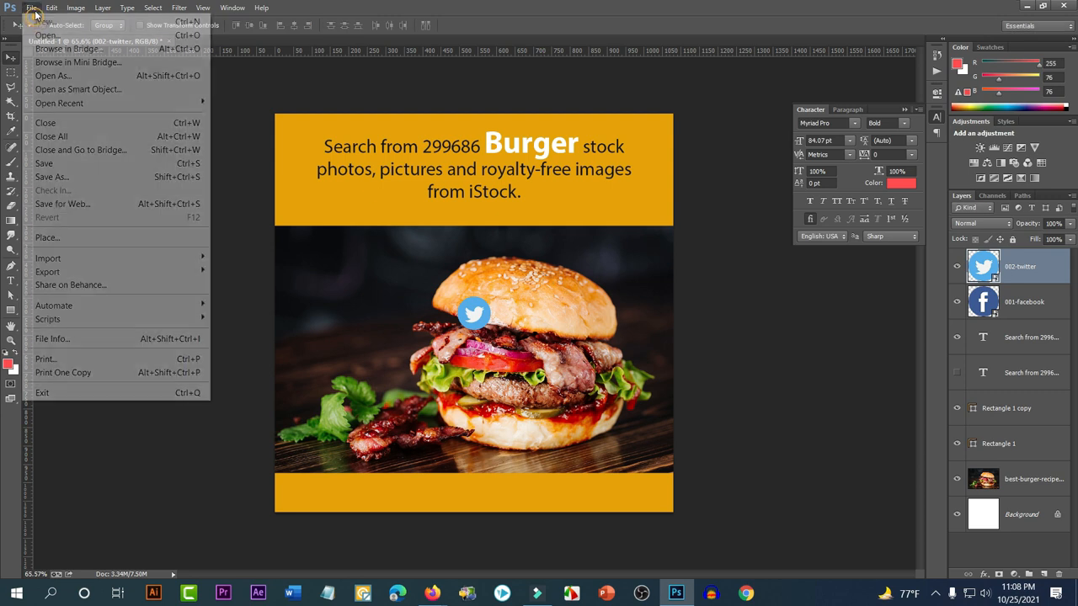
click(51, 238)
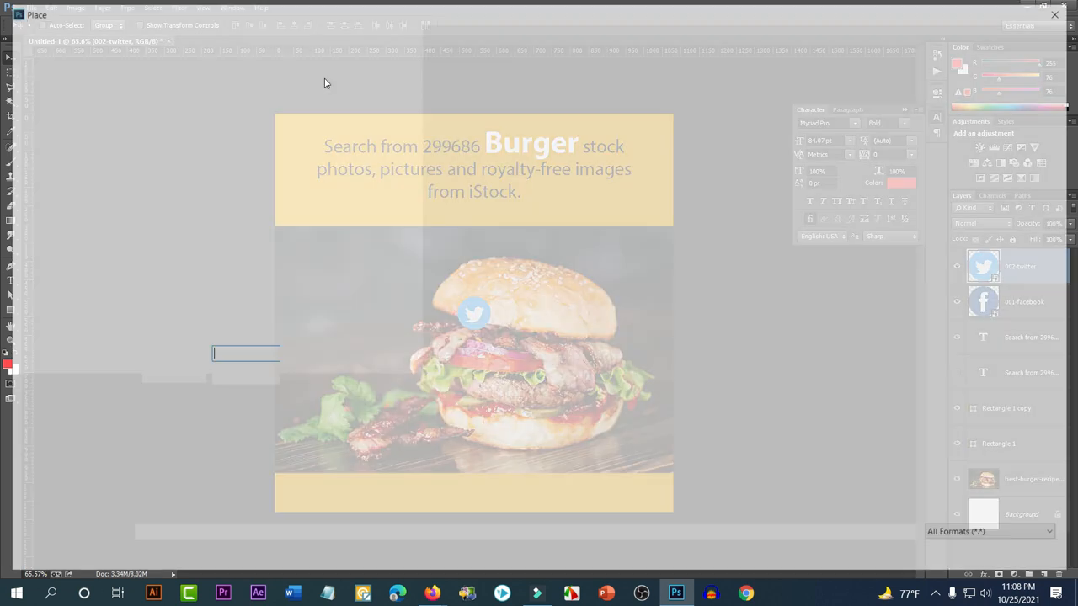
double_click(373, 102)
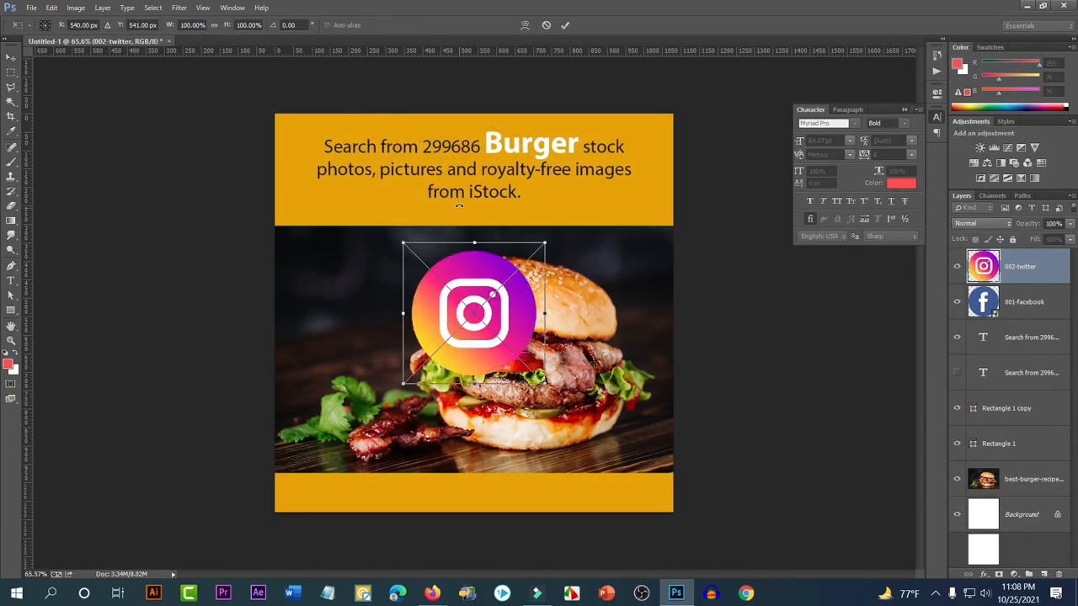
key(Return)
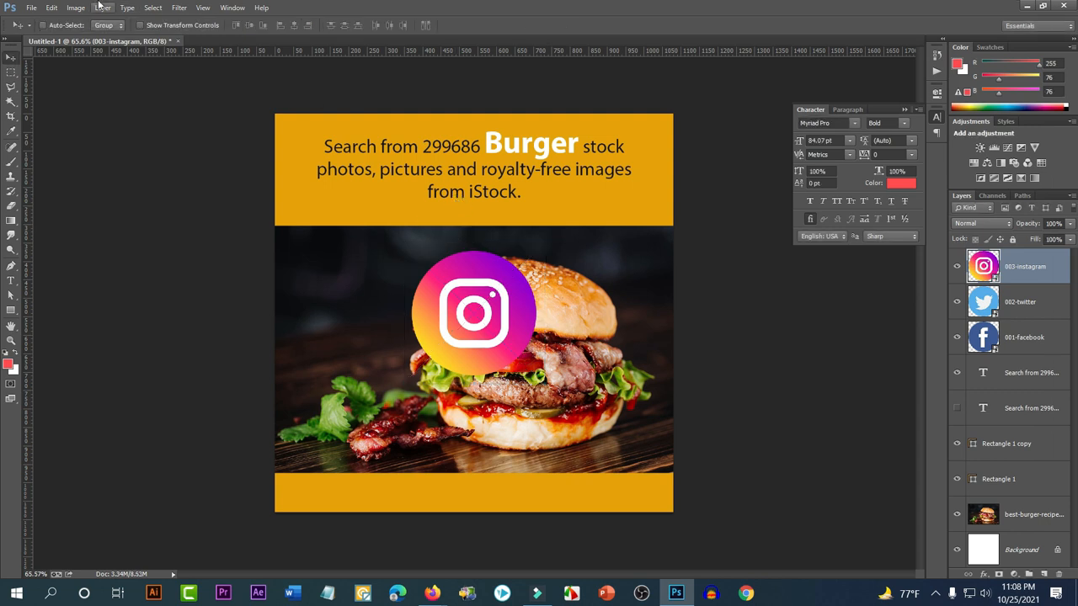
Place the 005-youtube.png icon into the design
click(31, 7)
click(60, 236)
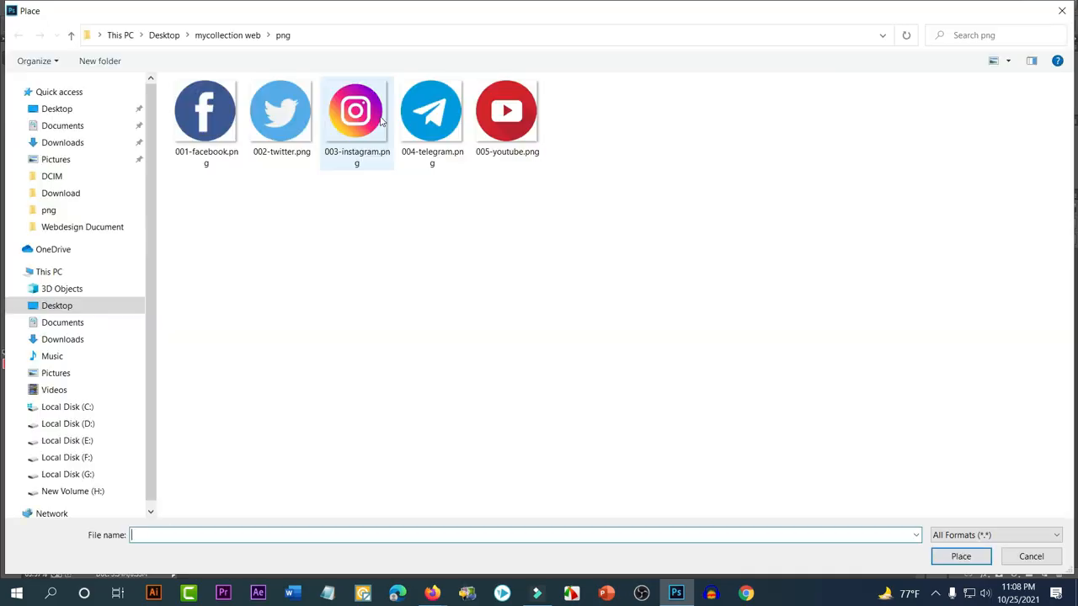
click(507, 114)
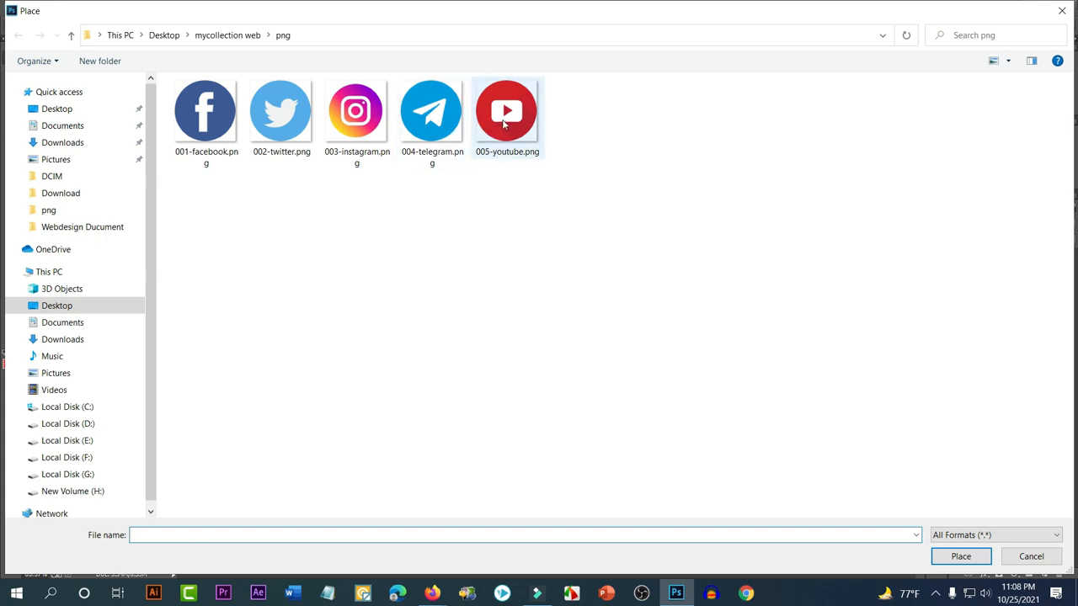
double_click(505, 125)
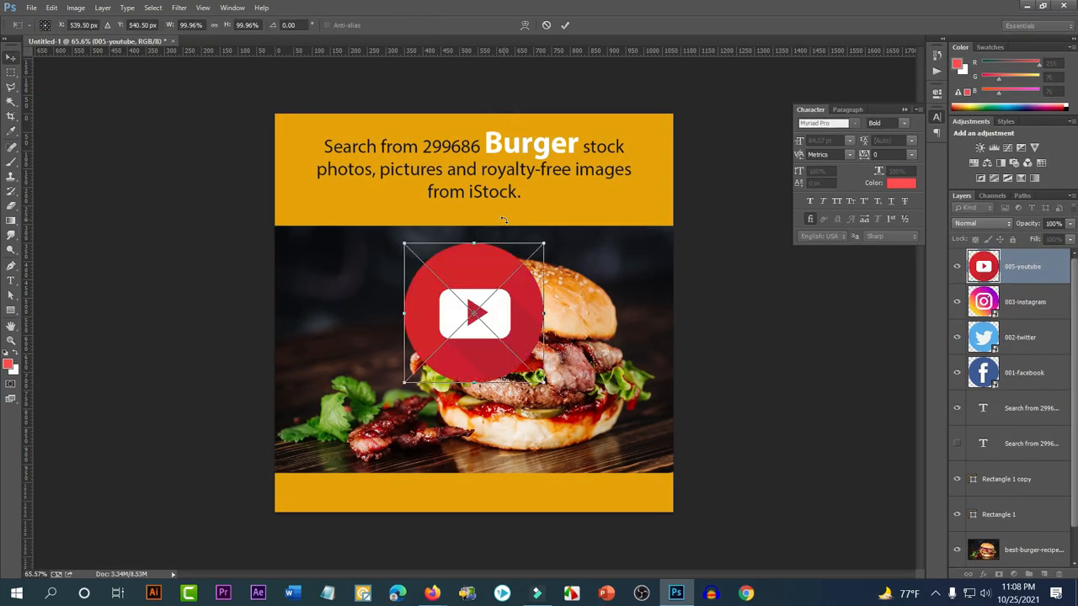
key(Return)
scroll(482, 366, up, 5)
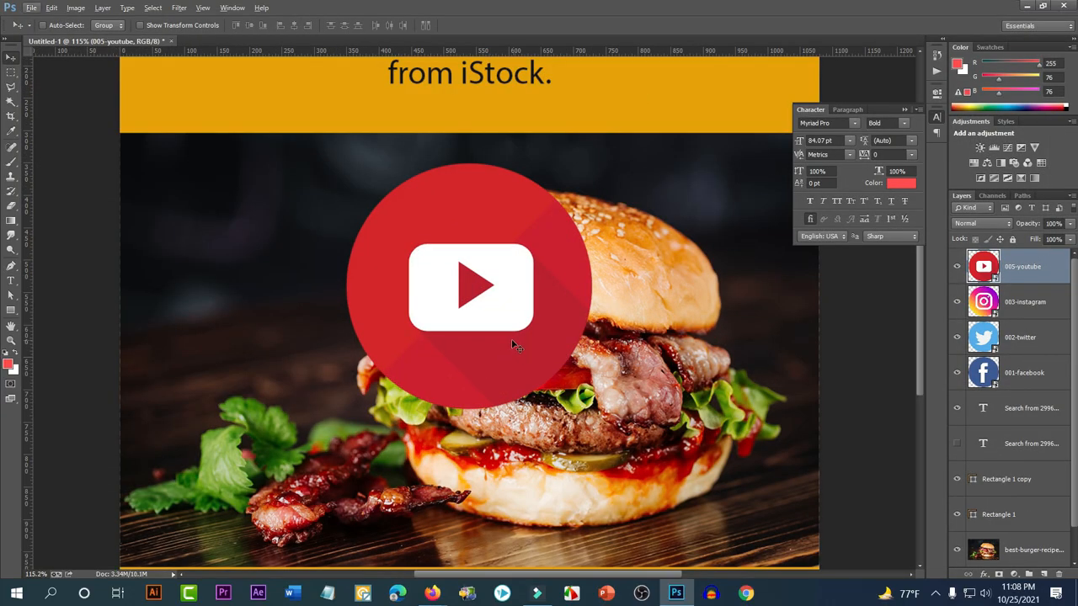
Shrink the YouTube and Instagram icons to about 58%, then shrink both further together
key(ctrl+t)
drag(592, 409, 532, 353)
key(Return)
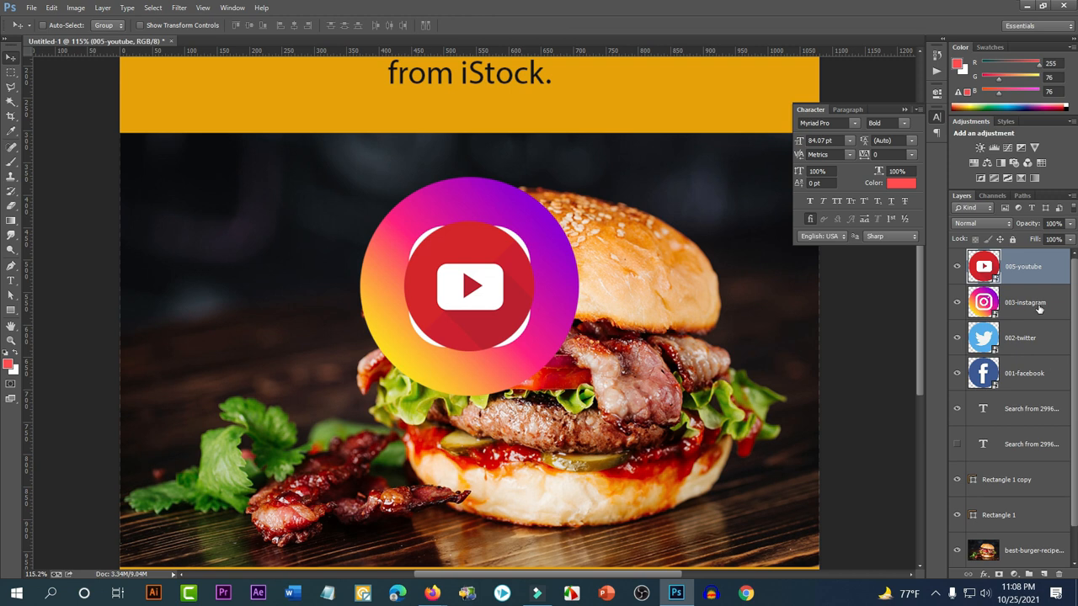
click(1039, 310)
key(ctrl+t)
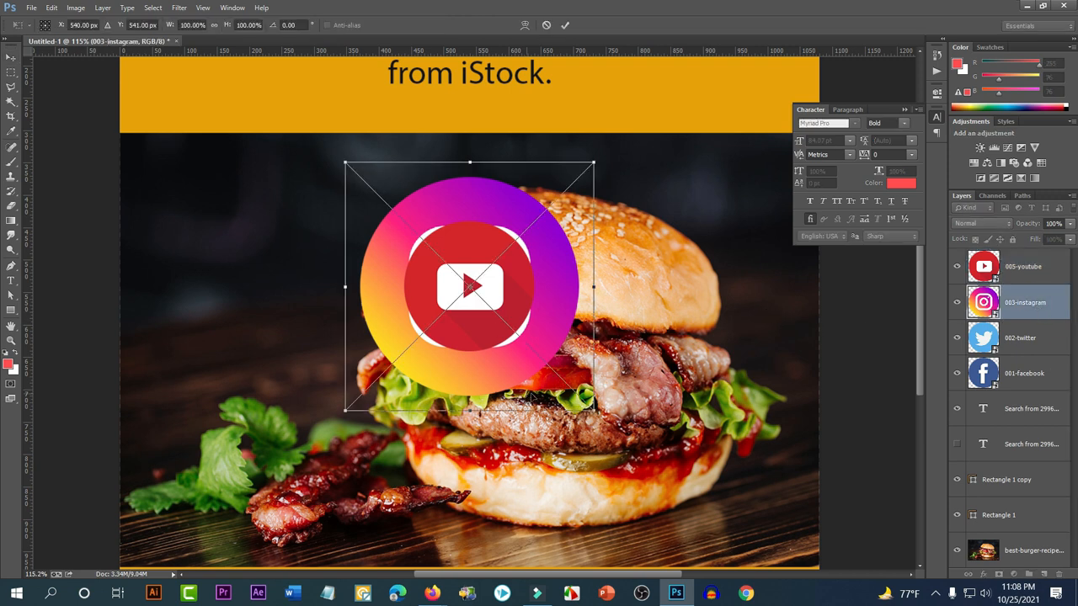
drag(593, 411, 537, 365)
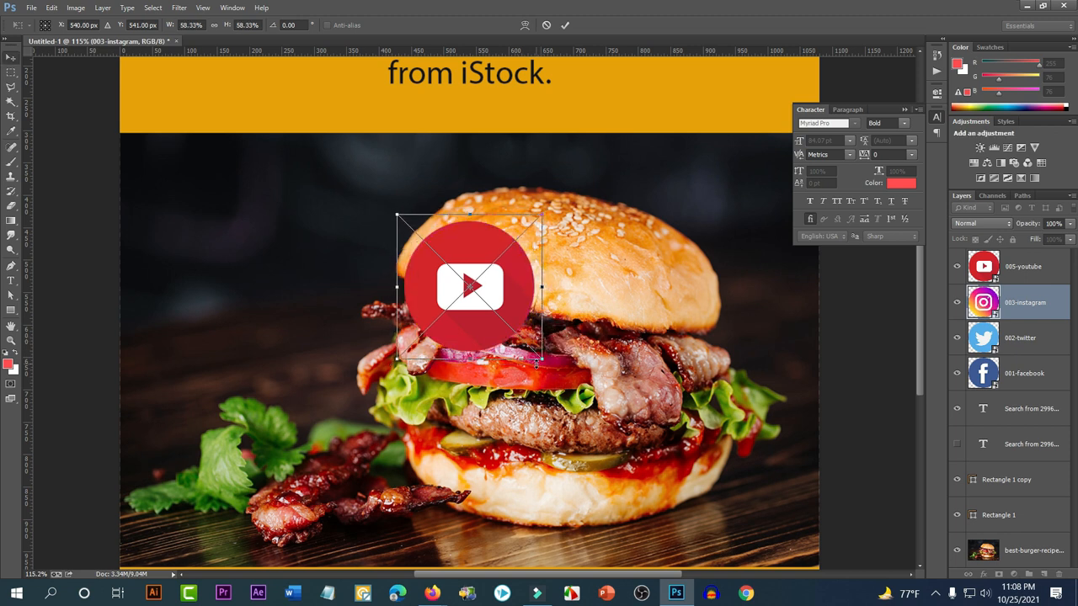
key(Return)
ctrl+click(1026, 278)
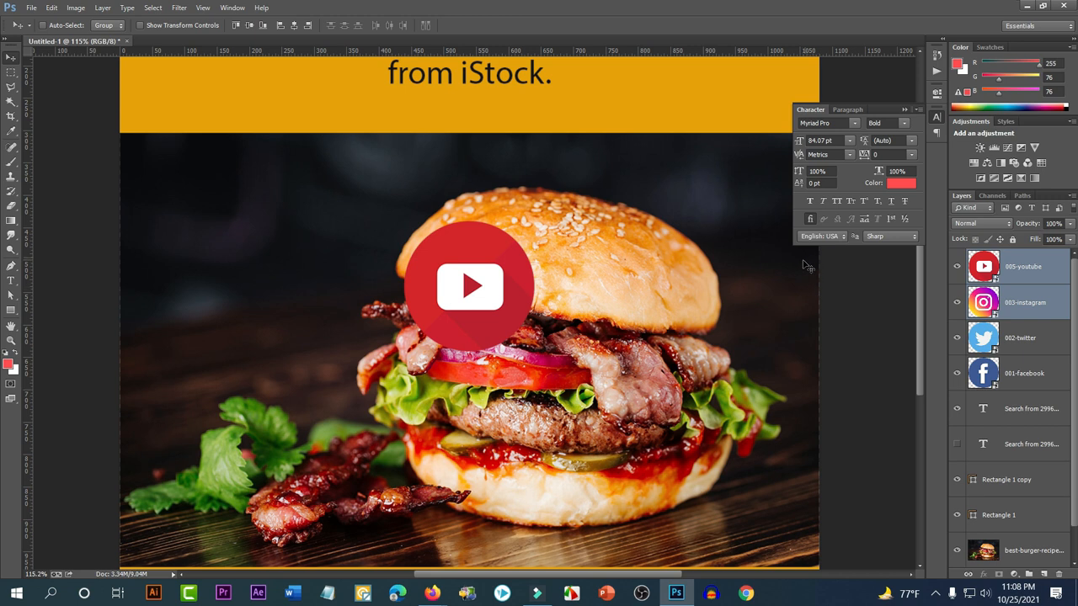
key(ctrl+t)
drag(535, 352, 498, 315)
key(Return)
Spread the icons out: Instagram beside YouTube, Twitter left, and Facebook left of Twitter
scroll(540, 325, up, 1)
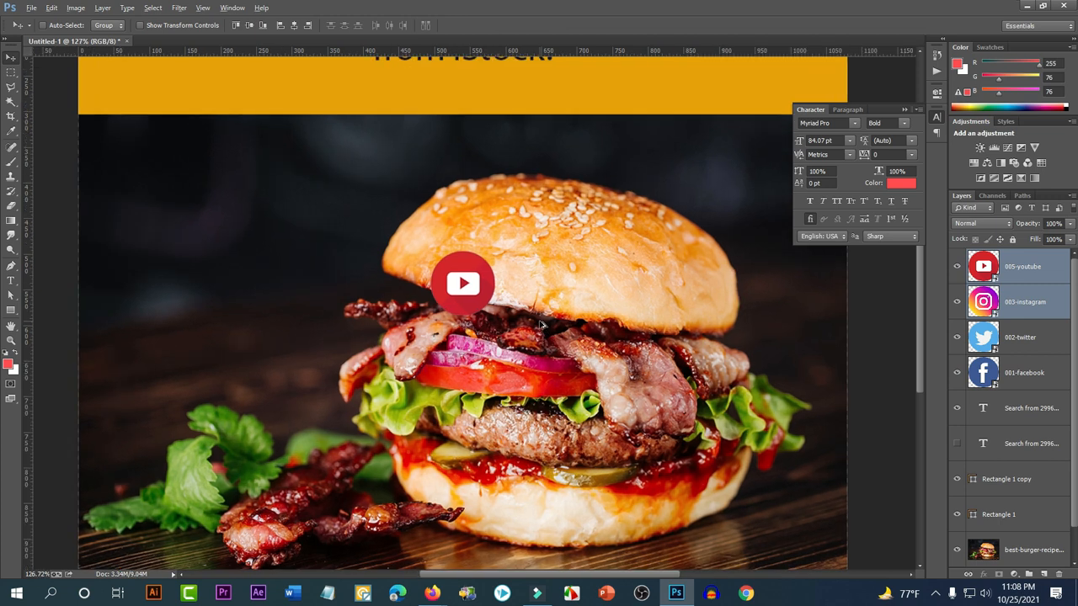
click(1021, 304)
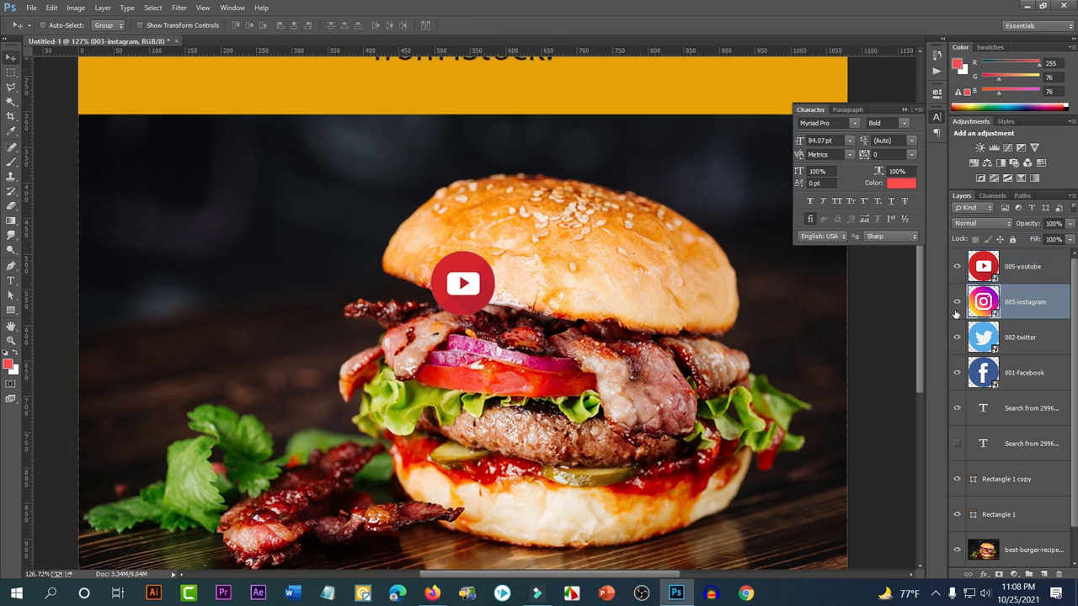
drag(495, 296, 707, 289)
click(1022, 267)
click(1006, 303)
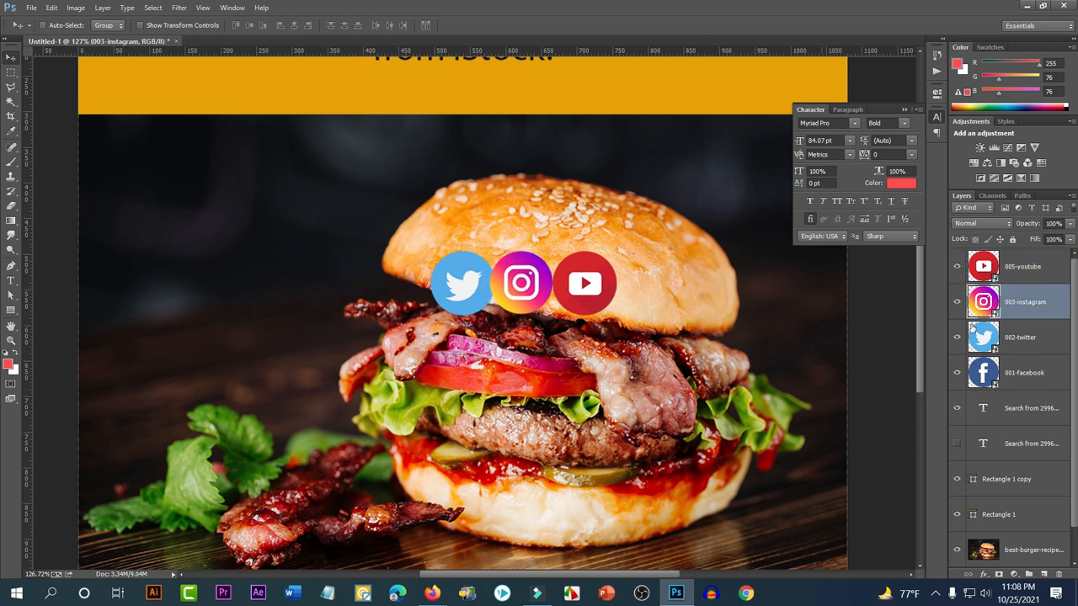
click(1023, 337)
drag(696, 350, 623, 352)
click(1011, 368)
drag(710, 372, 563, 373)
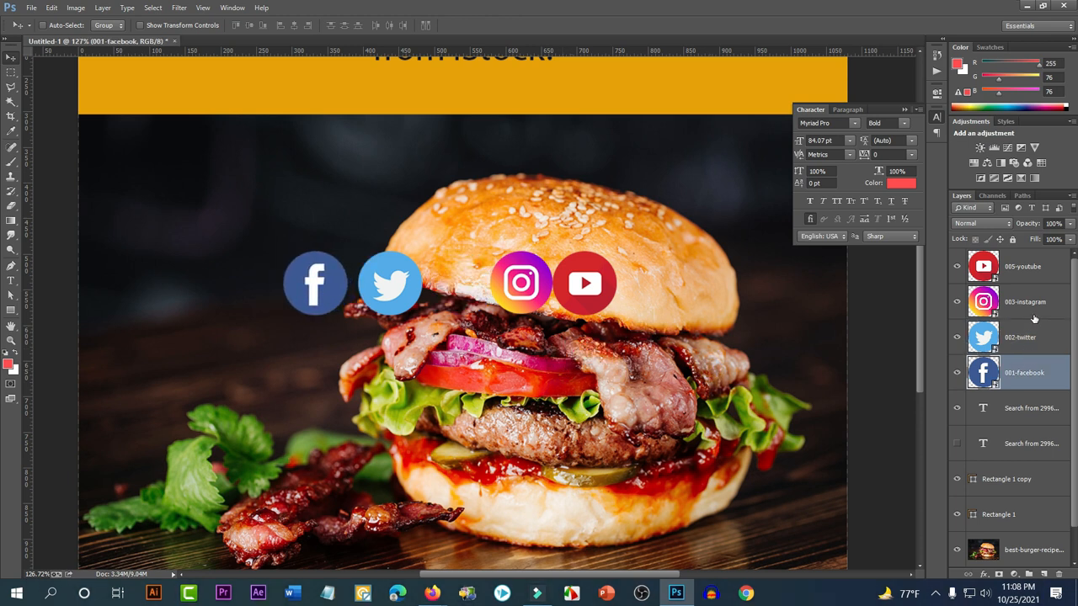
Move Instagram and YouTube left, then nudge YouTube and Facebook to close the gaps
click(1033, 310)
shift+click(1029, 280)
drag(733, 339, 667, 340)
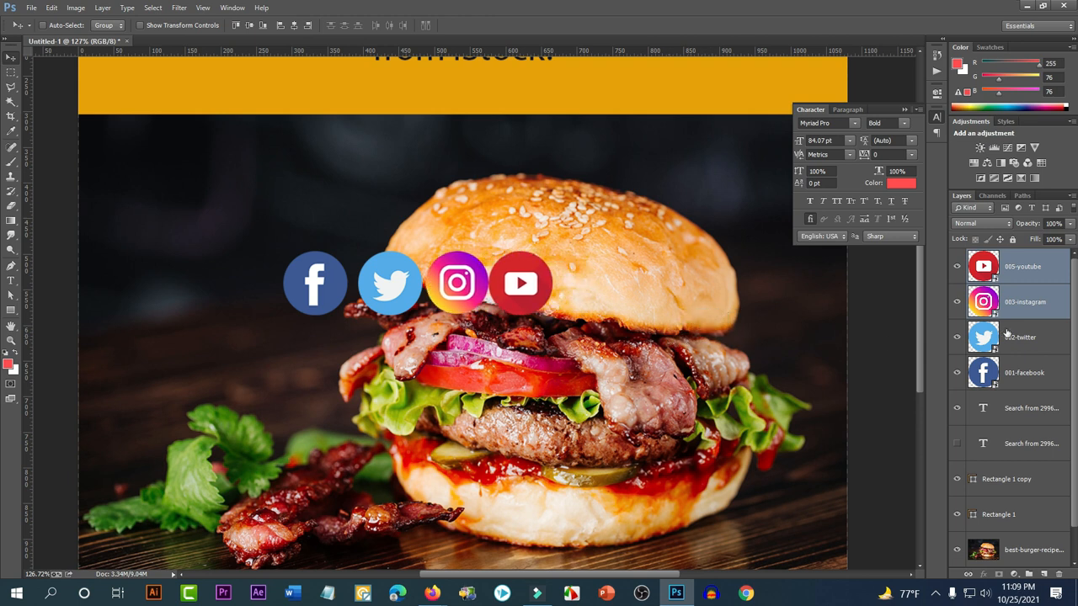
click(1006, 274)
mouse_move(583, 307)
mouse_down()
mouse_move(597, 305)
mouse_move(586, 311)
mouse_up()
key(Left)
key(Left)
key(Left)
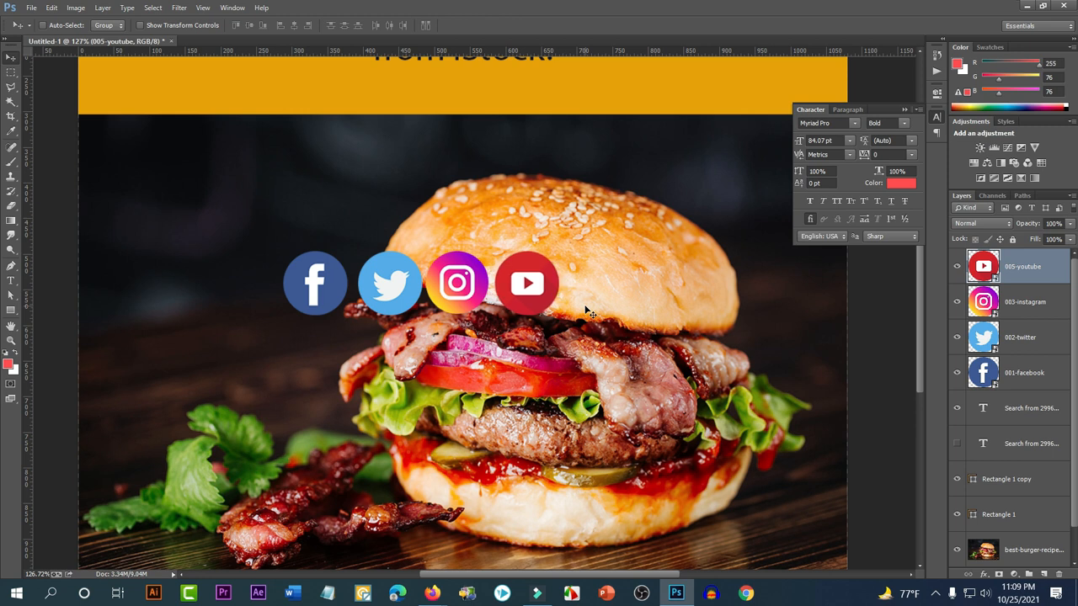
click(944, 368)
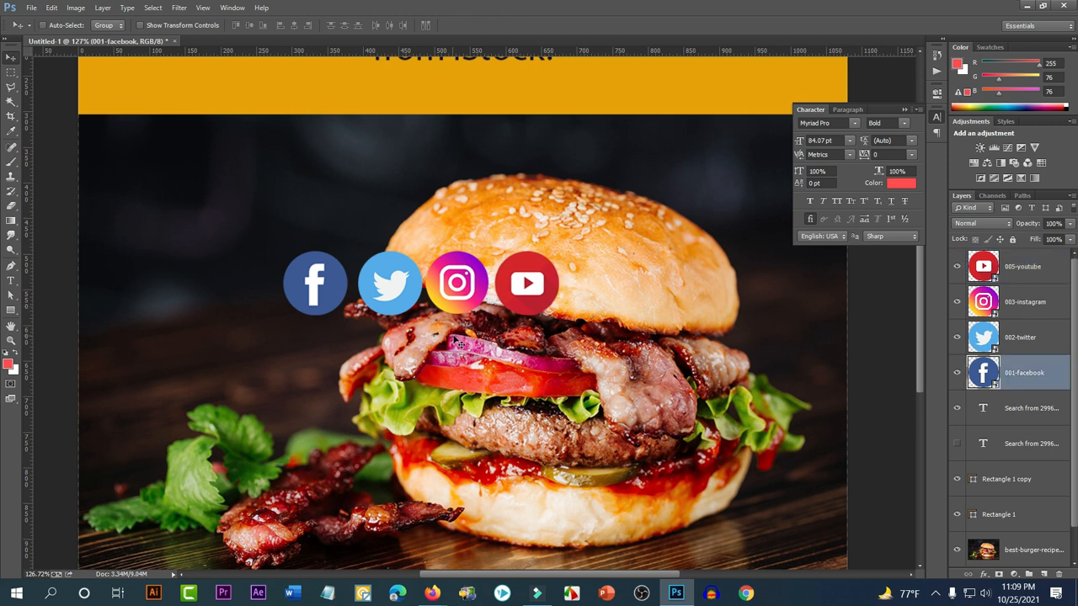
key(Right)
key(Right)
key(Right)
key(Right)
key(Right)
key(Right)
key(Right)
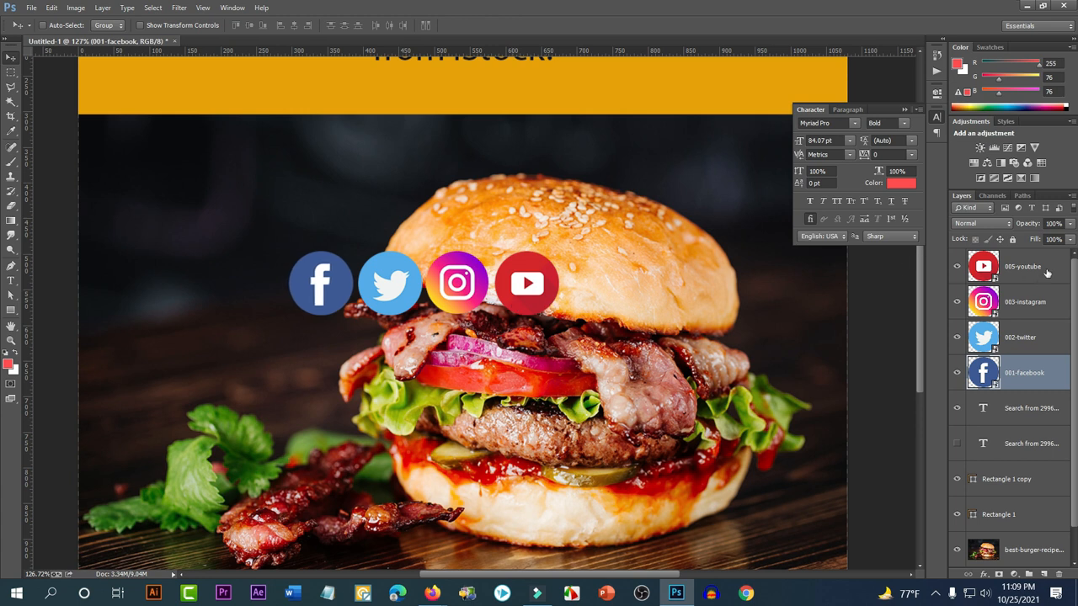
Select the YouTube, Instagram and Twitter layers together with Facebook
ctrl+click(1044, 266)
ctrl+click(1031, 305)
ctrl+click(1032, 345)
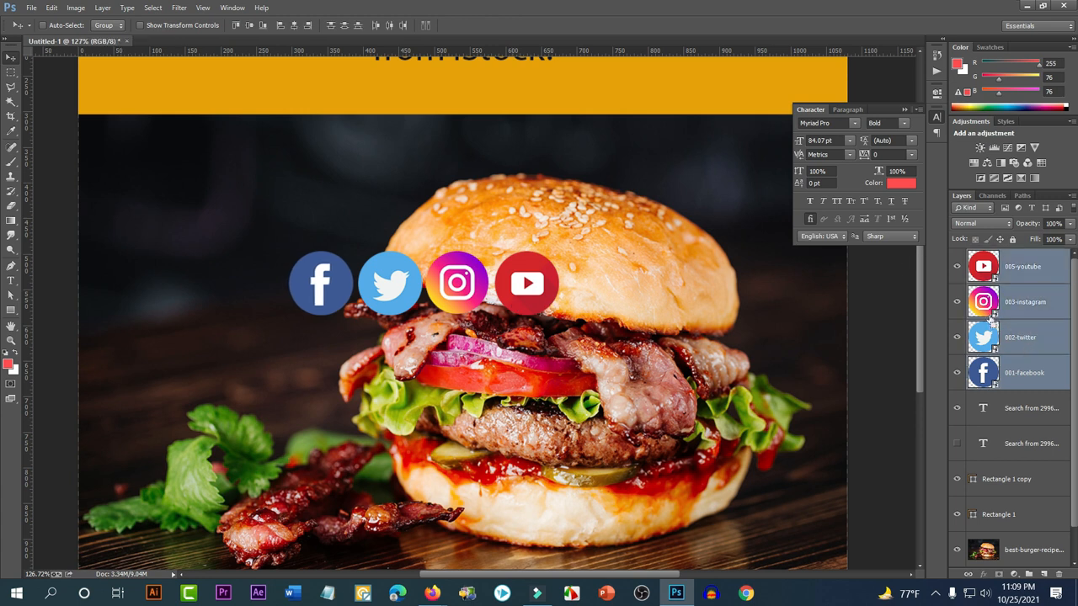
Group the four icon layers as Group 1 and move it into the bottom orange band
key(ctrl+g)
scroll(426, 248, down, 3)
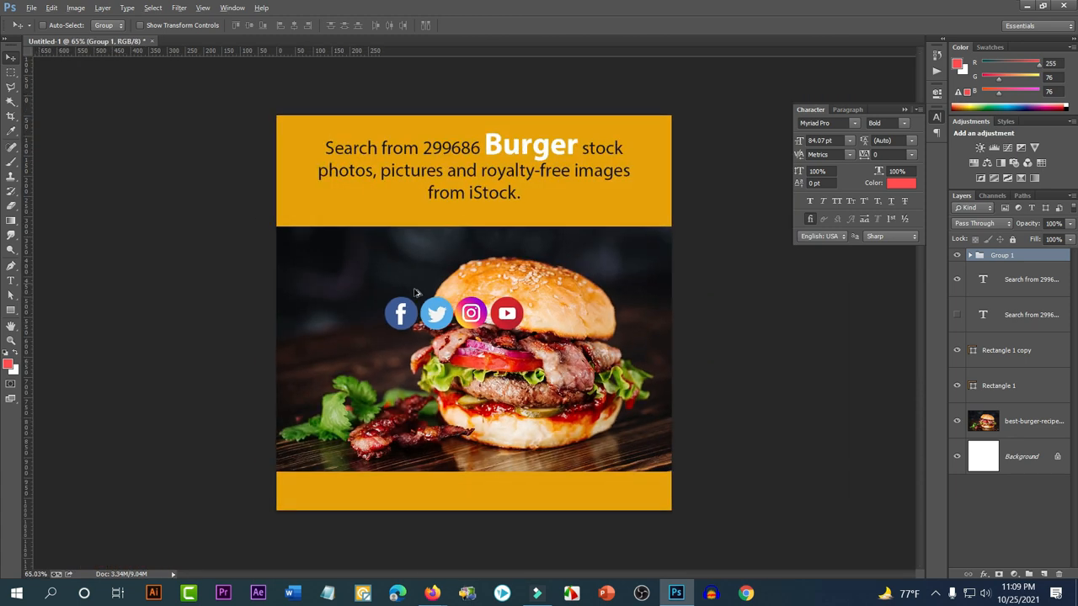
drag(505, 330, 409, 505)
scroll(349, 493, up, 6)
scroll(353, 480, down, 3)
scroll(362, 469, down, 2)
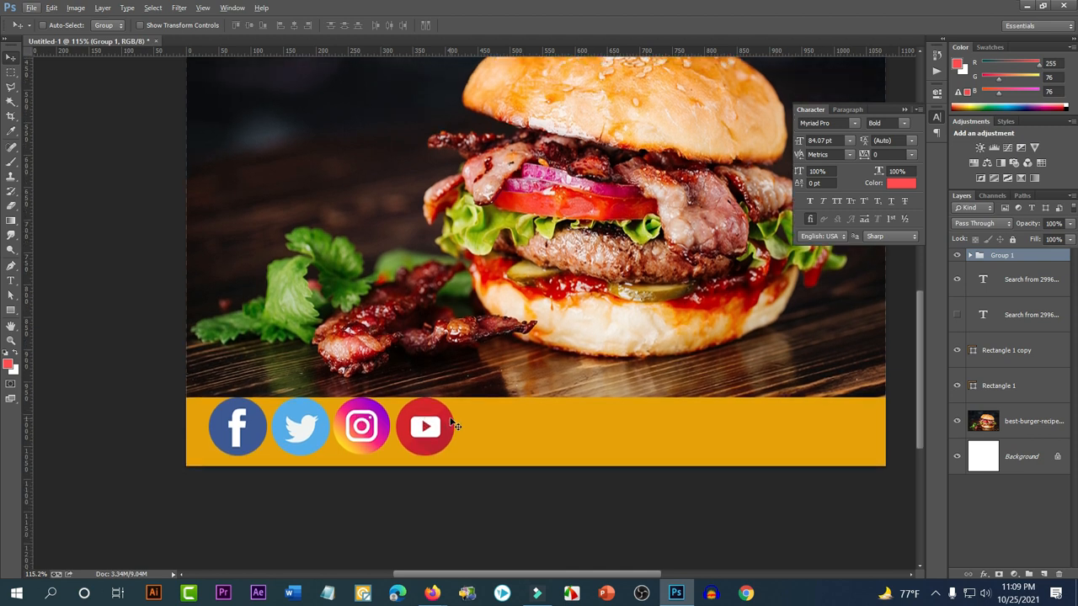
Scale the icon group to about 65% and settle it at the band's left side
key(ctrl+t)
drag(454, 394, 399, 429)
key(Return)
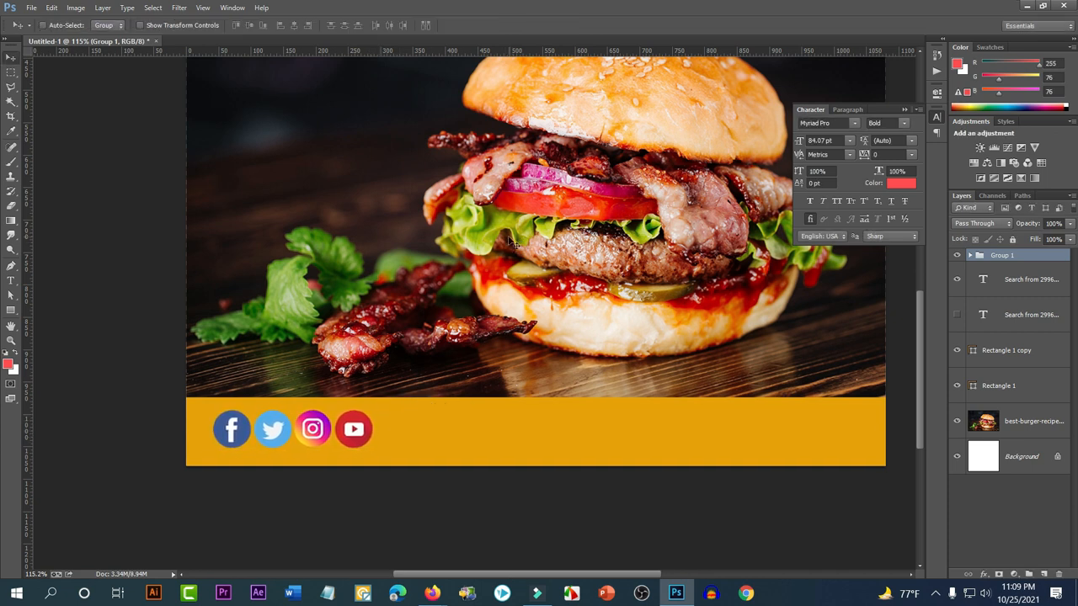
key(ctrl+0)
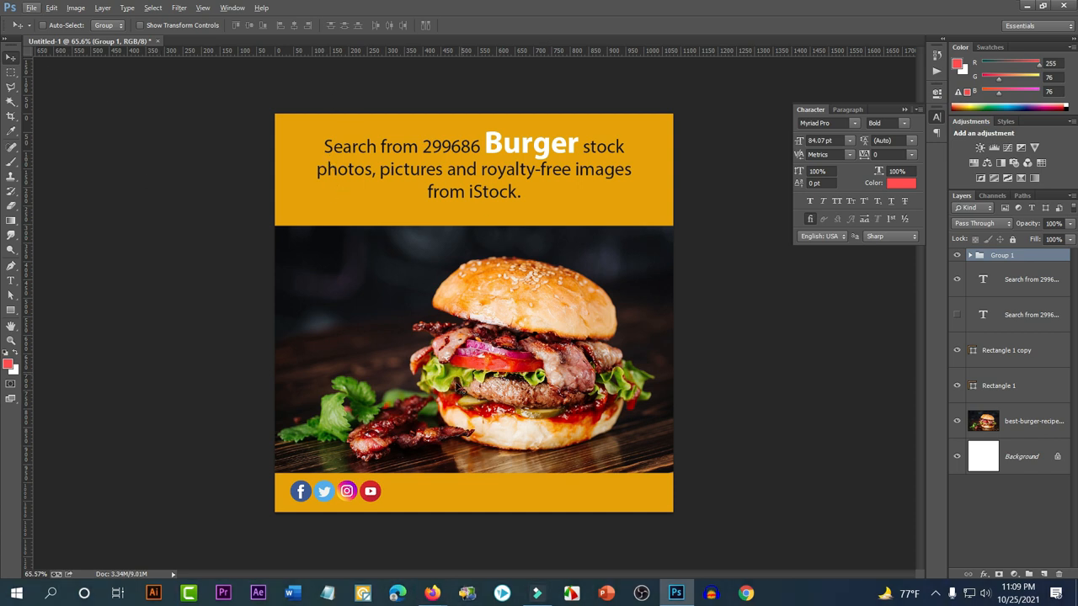
scroll(340, 545, up, 3)
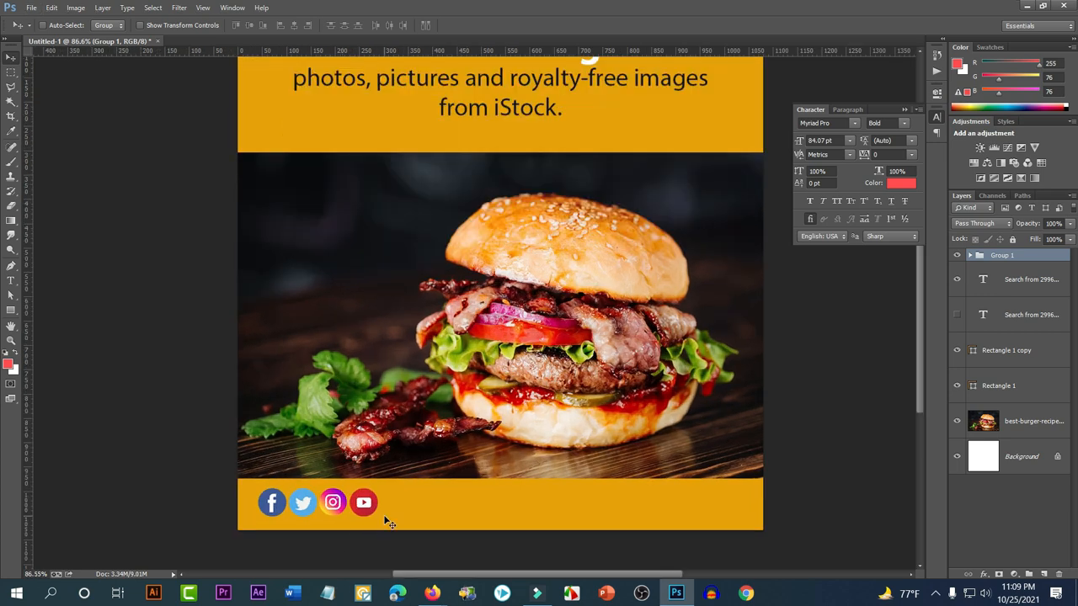
drag(383, 516, 341, 501)
key(ctrl+t)
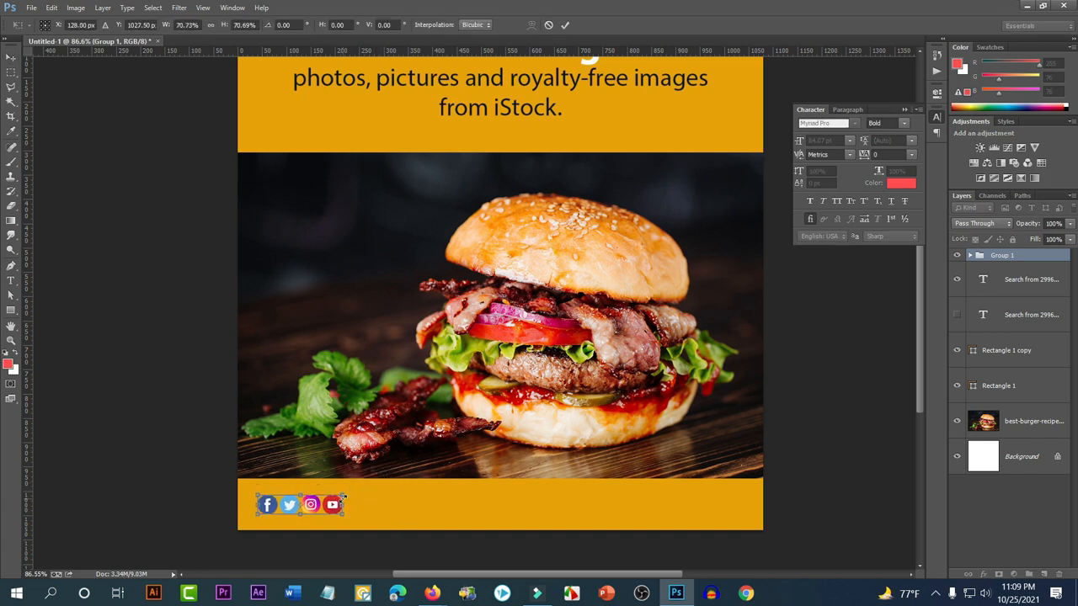
key(Return)
scroll(366, 525, up, 5)
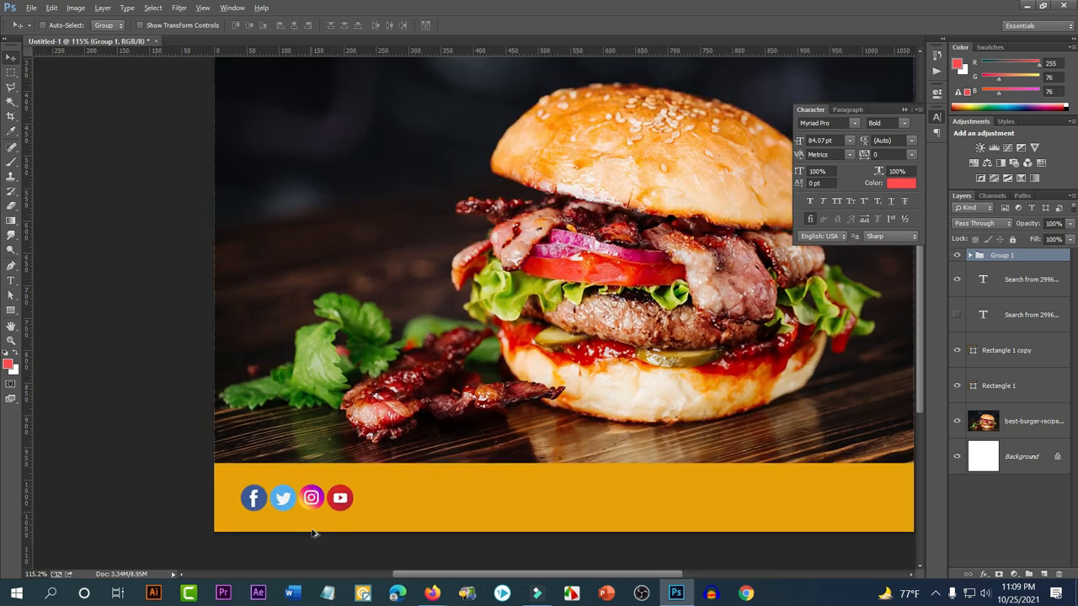
click(11, 280)
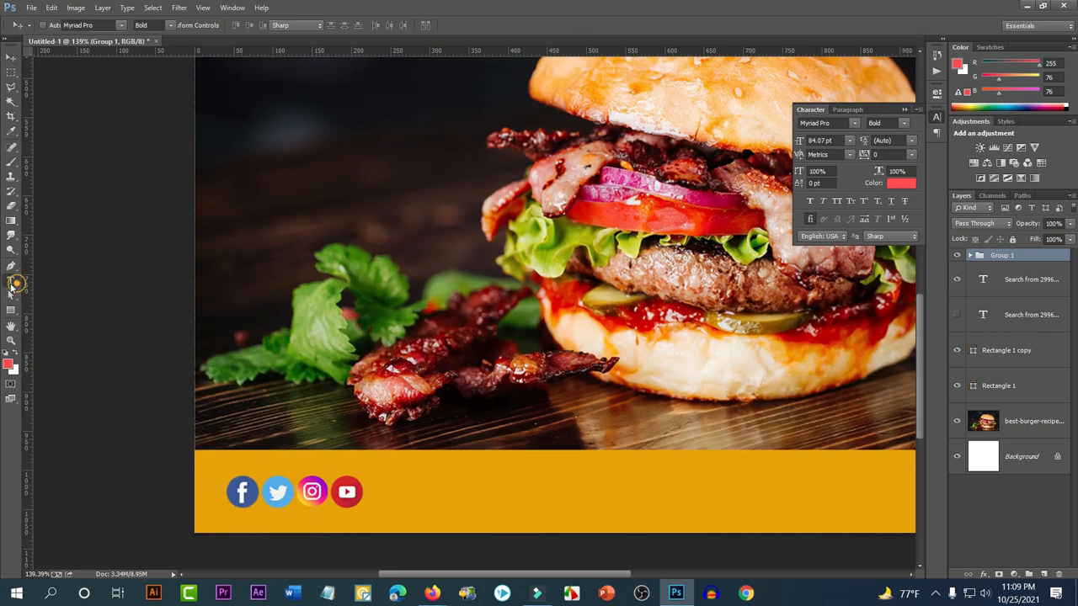
click(400, 493)
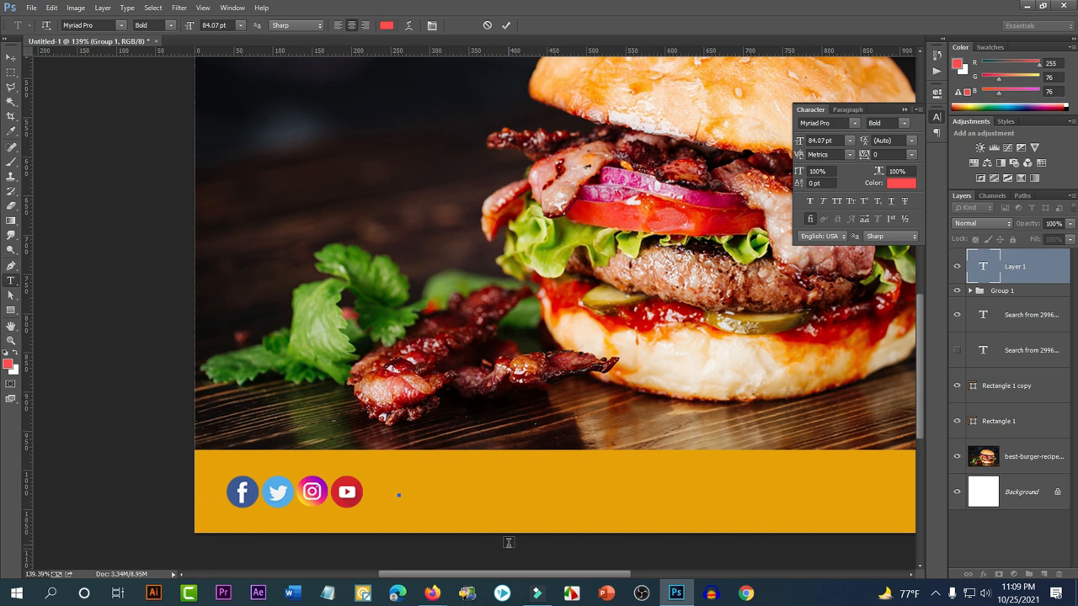
text(@B)
key(BackSpace)
text(bur)
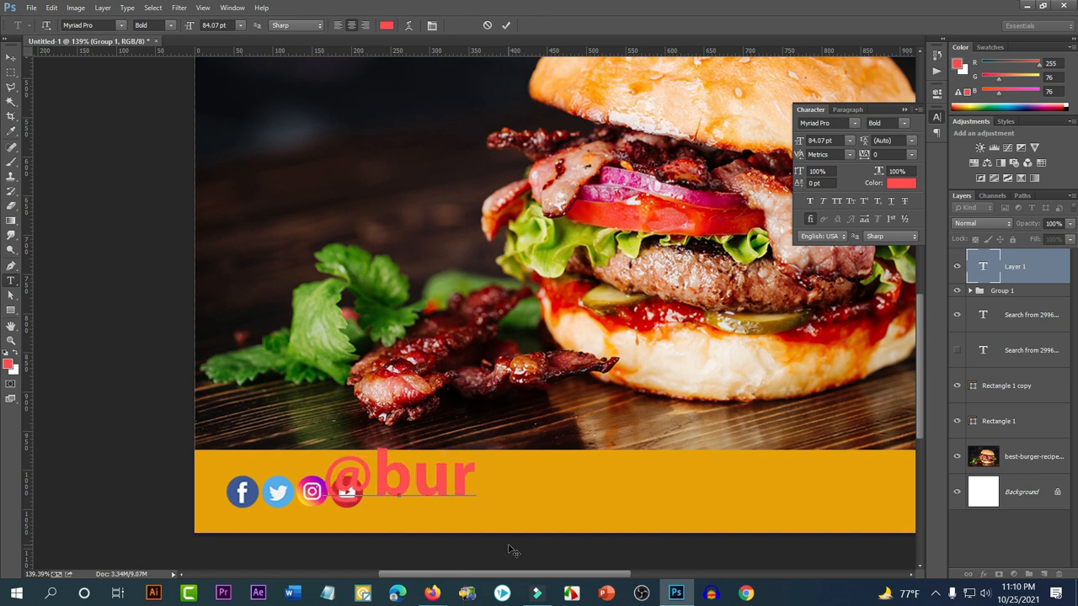
text(ger)
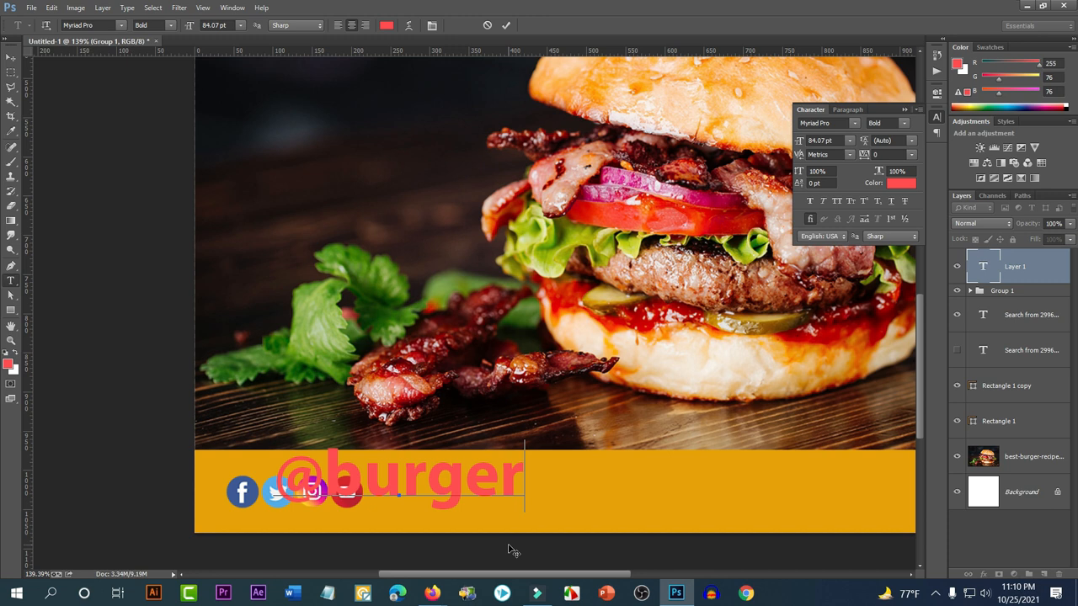
text(house)
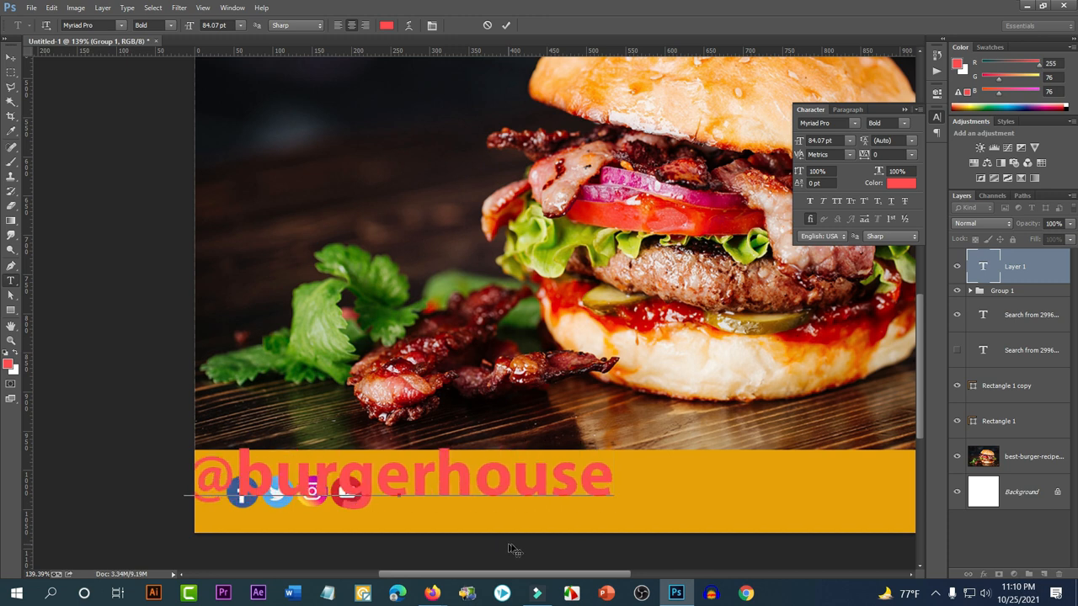
Move the handle right of the icons and shrink it to about half size
click(11, 56)
drag(391, 439, 570, 450)
key(ctrl+t)
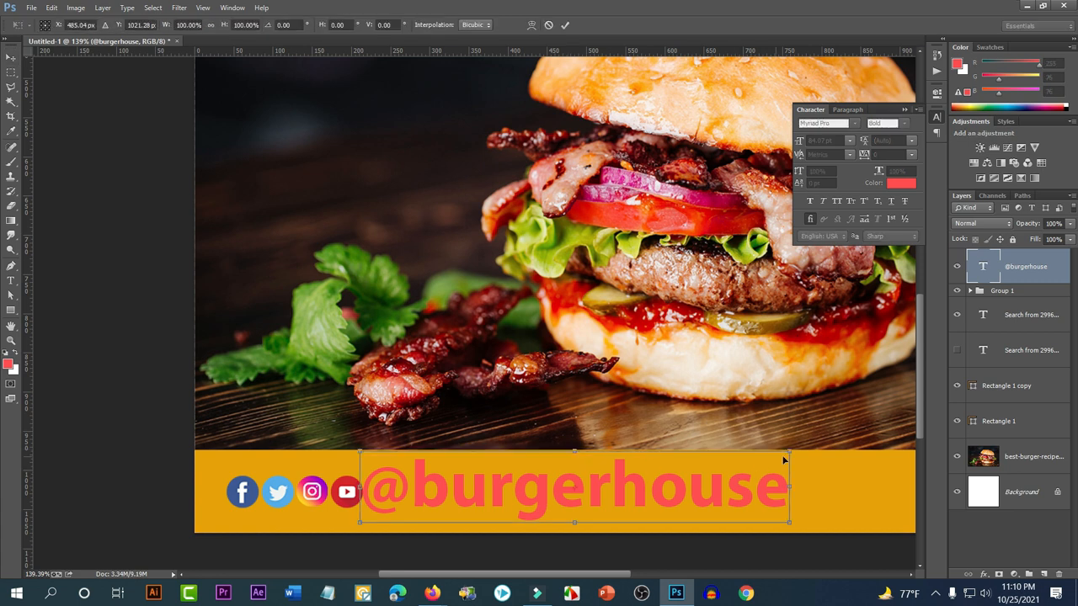
drag(746, 468, 695, 462)
drag(648, 489, 568, 498)
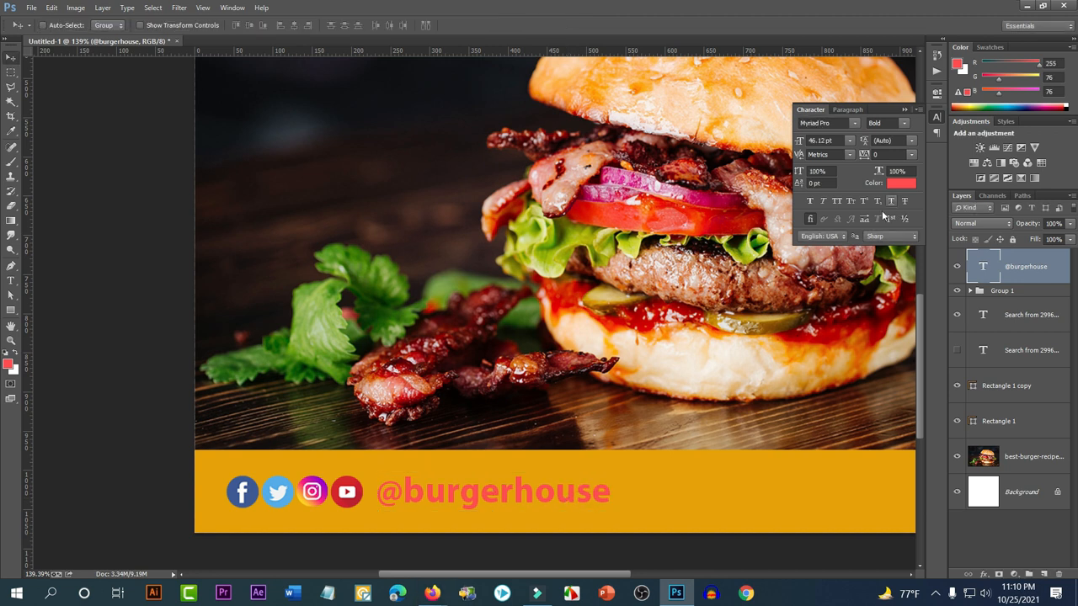
Set the handle's text colour to white
click(899, 183)
drag(735, 309, 659, 376)
drag(731, 328, 659, 242)
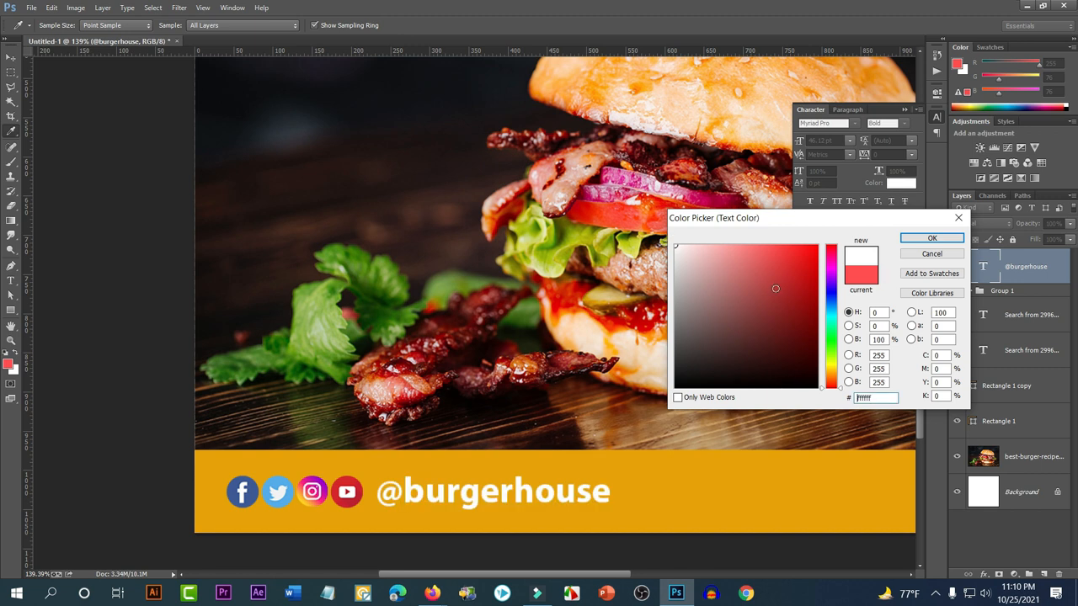
click(931, 239)
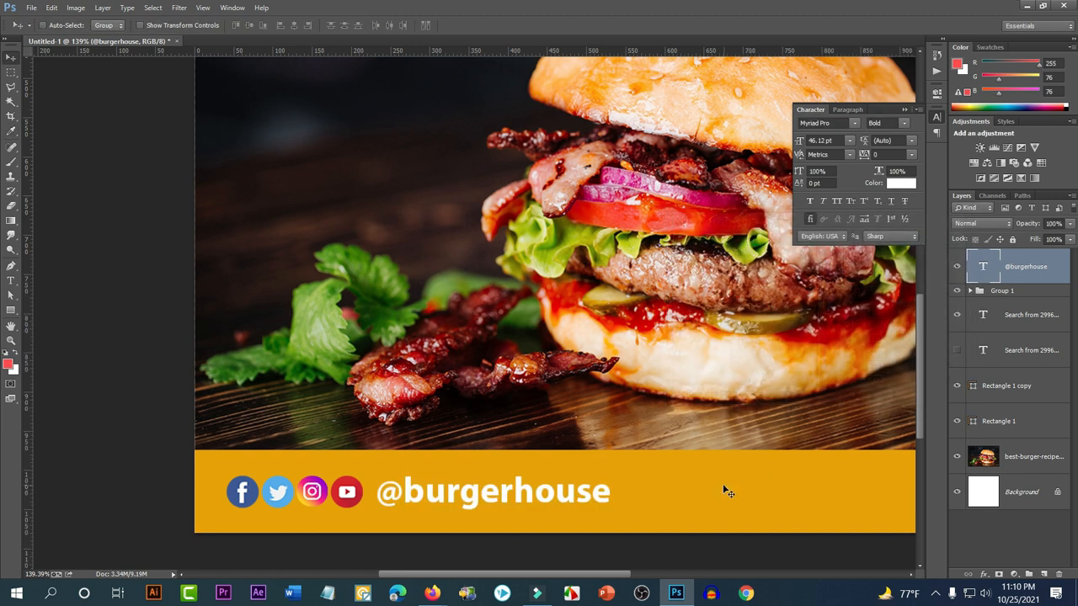
Scale the handle down to about 71% and align it with the icons
key(ctrl+t)
drag(611, 474, 504, 491)
key(Return)
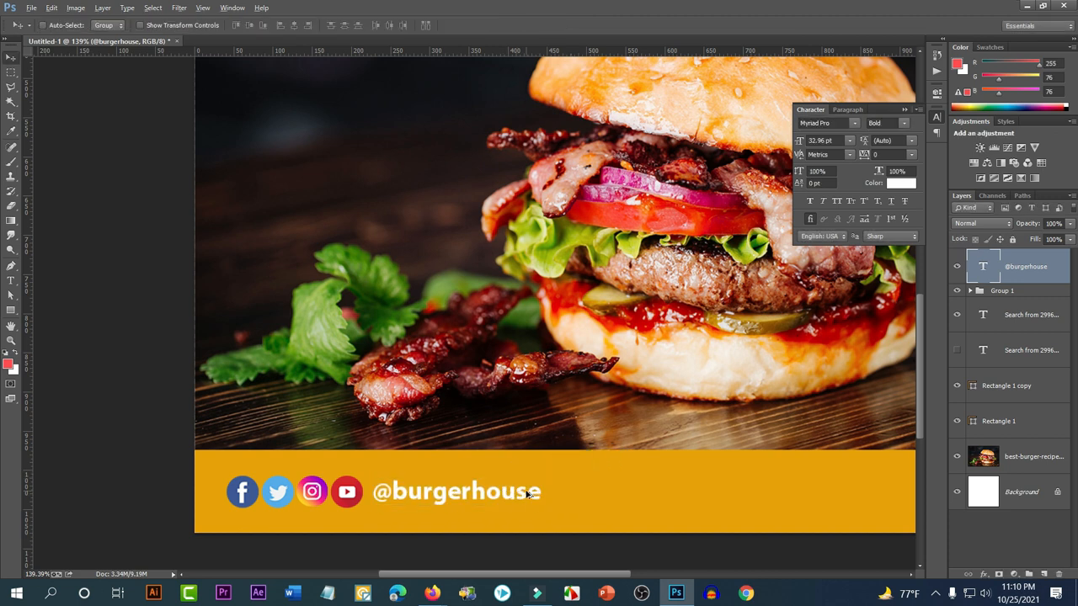
scroll(523, 497, down, 5)
scroll(710, 522, up, 2)
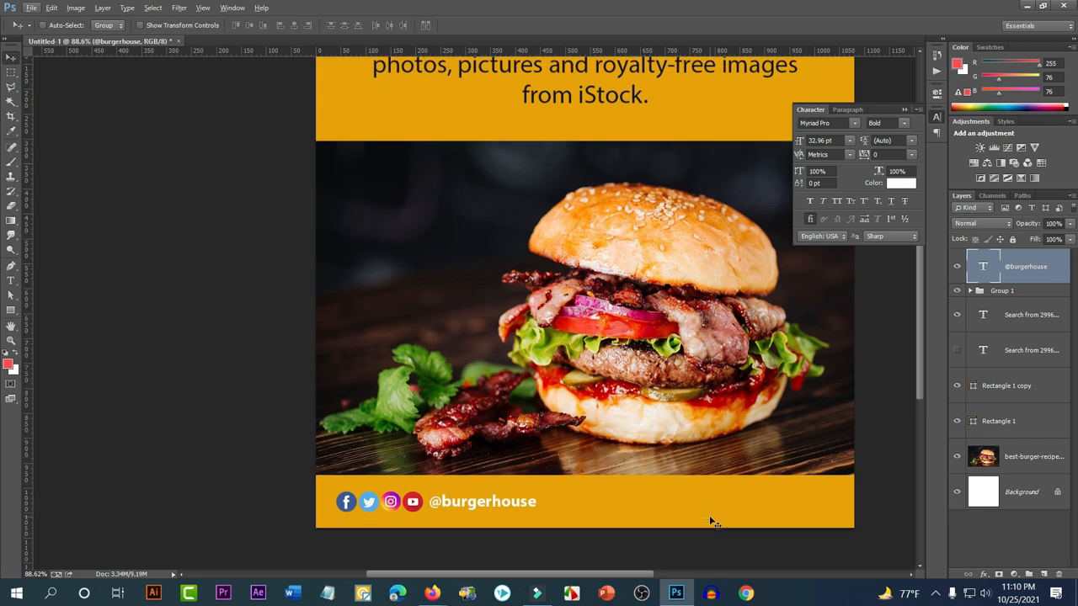
scroll(637, 538, down, 2)
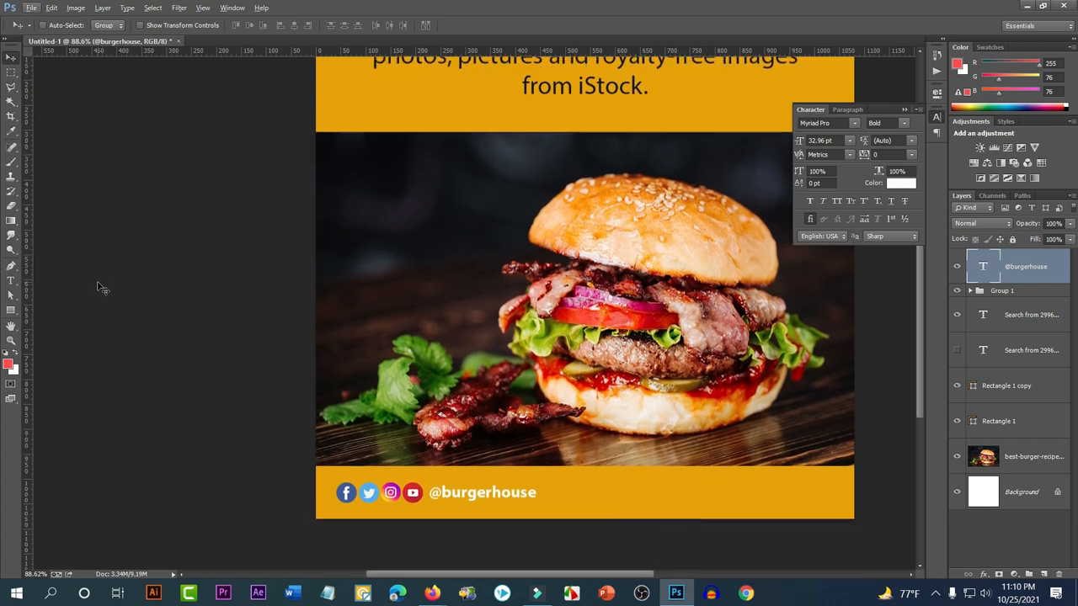
Type 'Call Now:' right of the handle and shift it slightly right
click(11, 281)
click(611, 501)
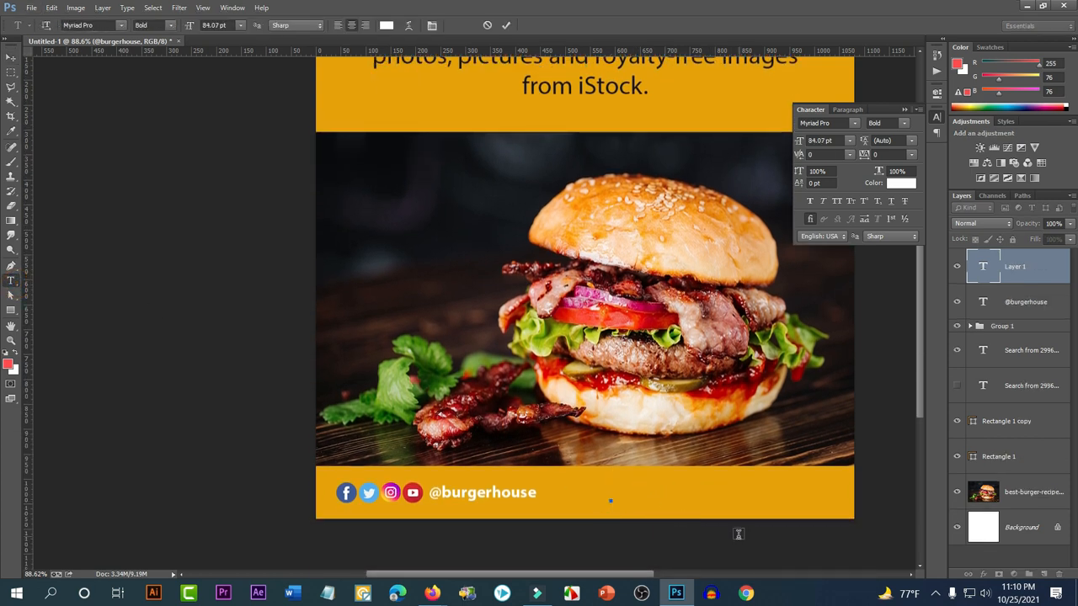
text(Ca)
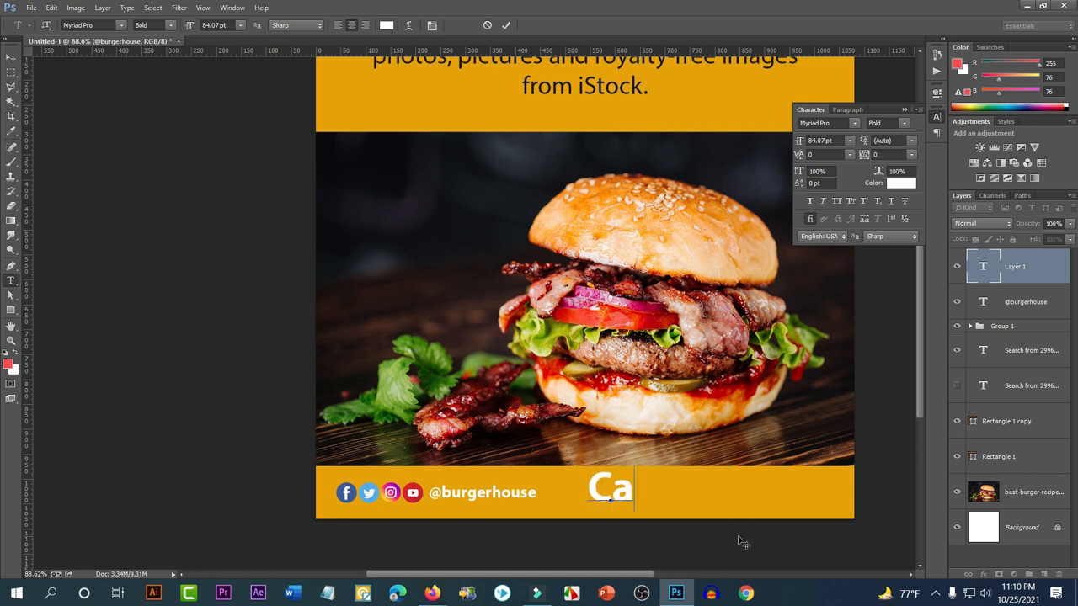
text(ll)
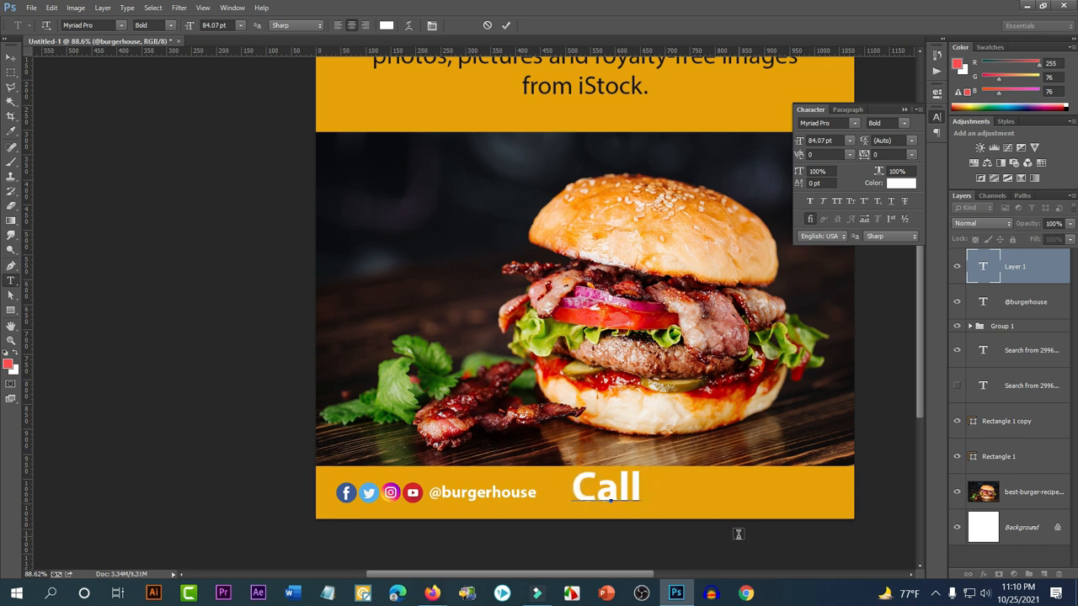
text( Now)
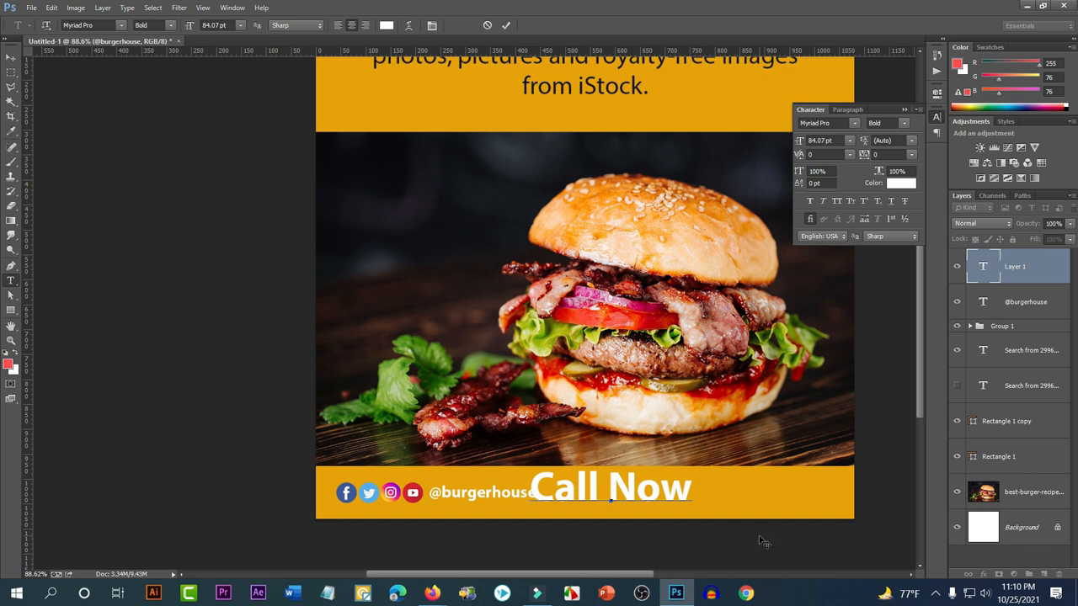
text(:)
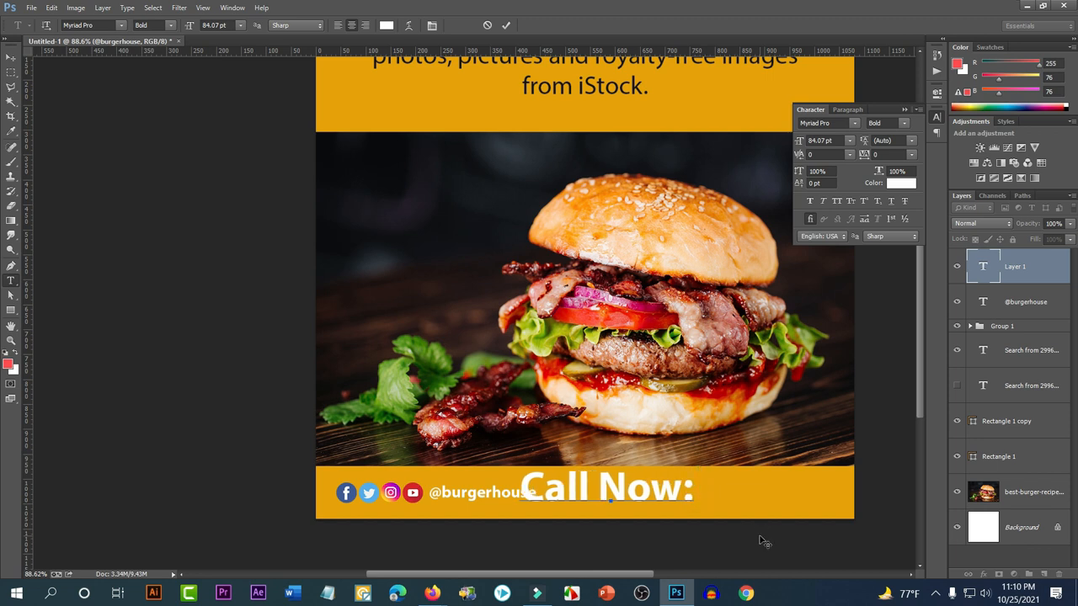
click(11, 56)
drag(569, 457, 608, 457)
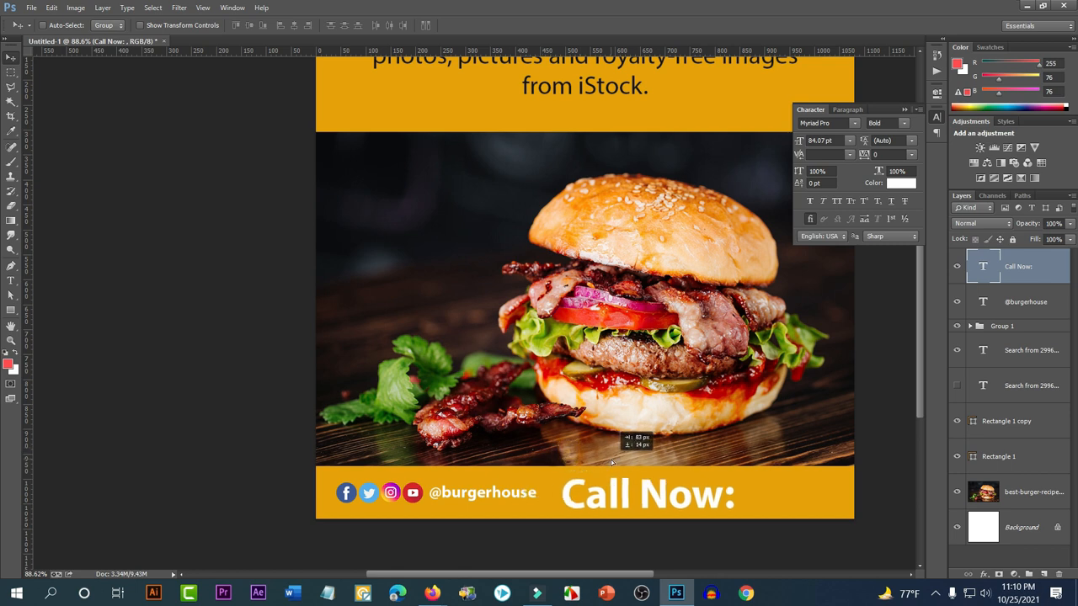
Shrink 'Call Now:' to about 57% and narrow it to about 80% width
key(ctrl+t)
drag(744, 518, 649, 498)
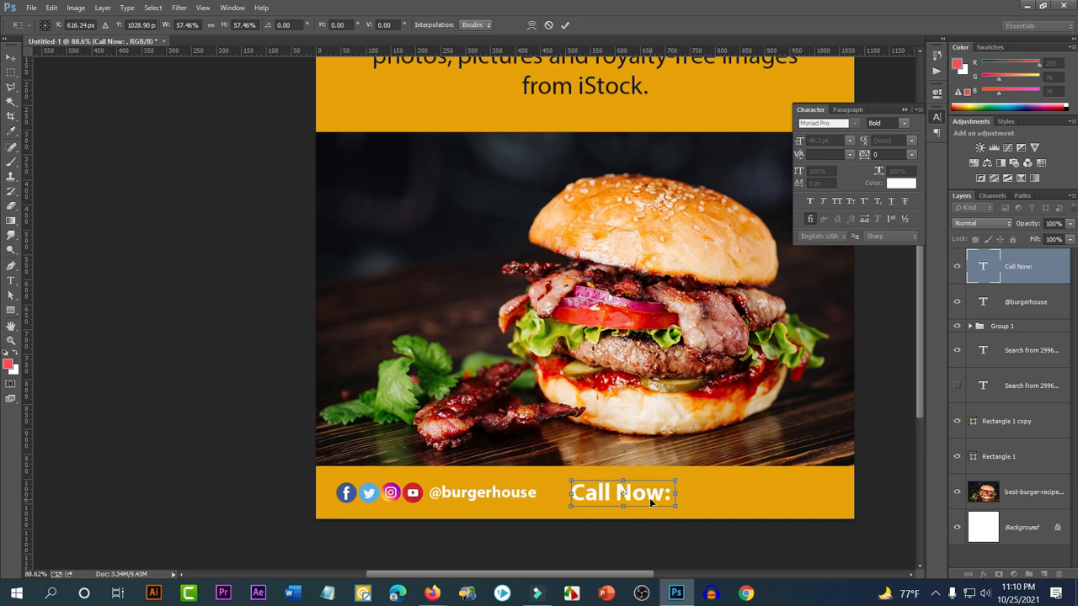
key(Return)
scroll(769, 499, up, 3)
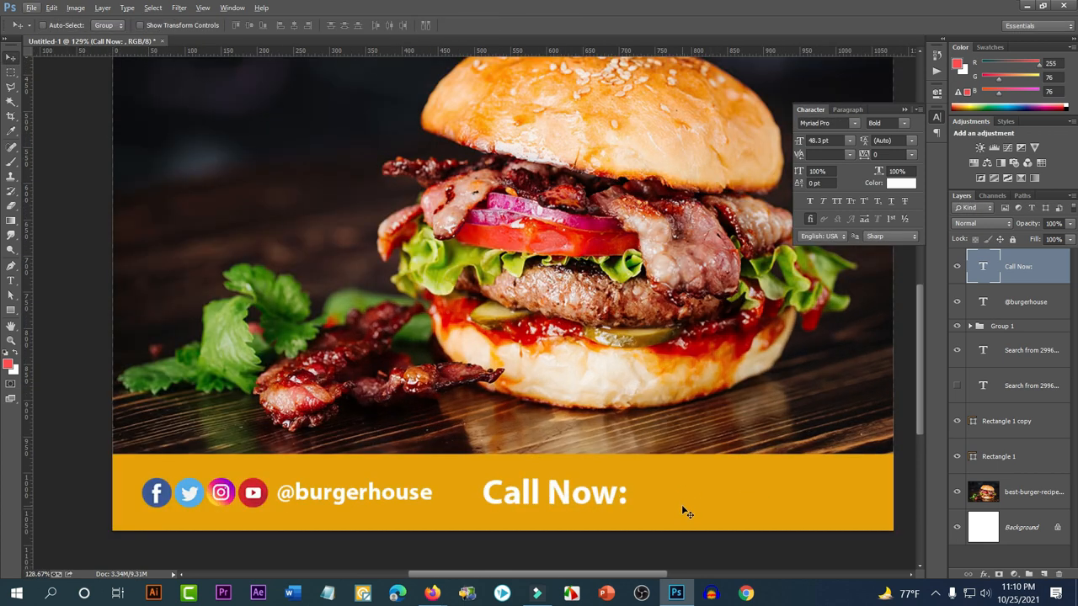
key(ctrl+t)
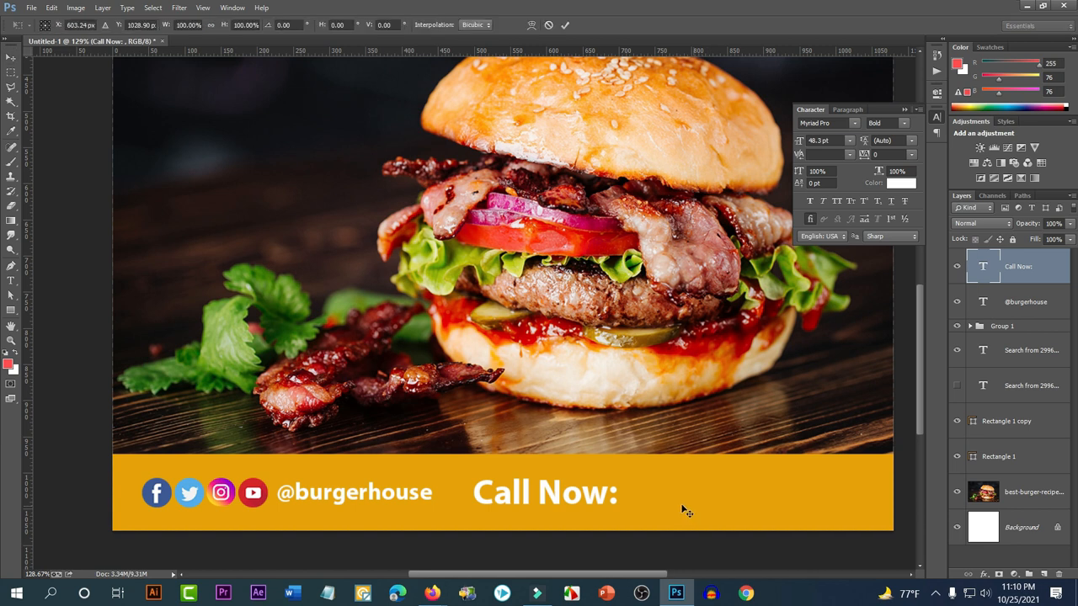
drag(626, 494, 595, 495)
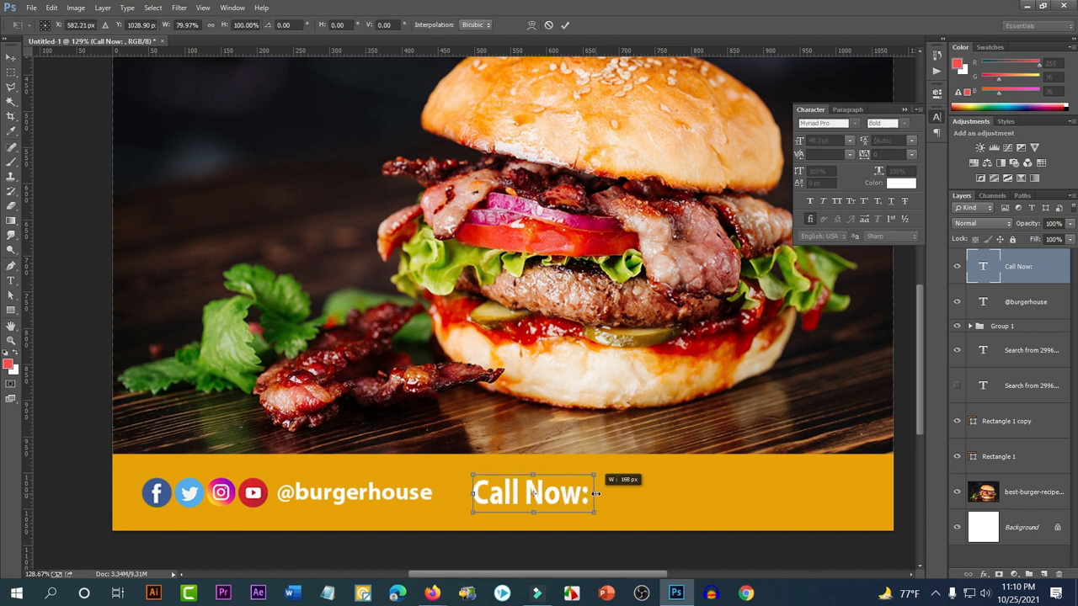
key(Return)
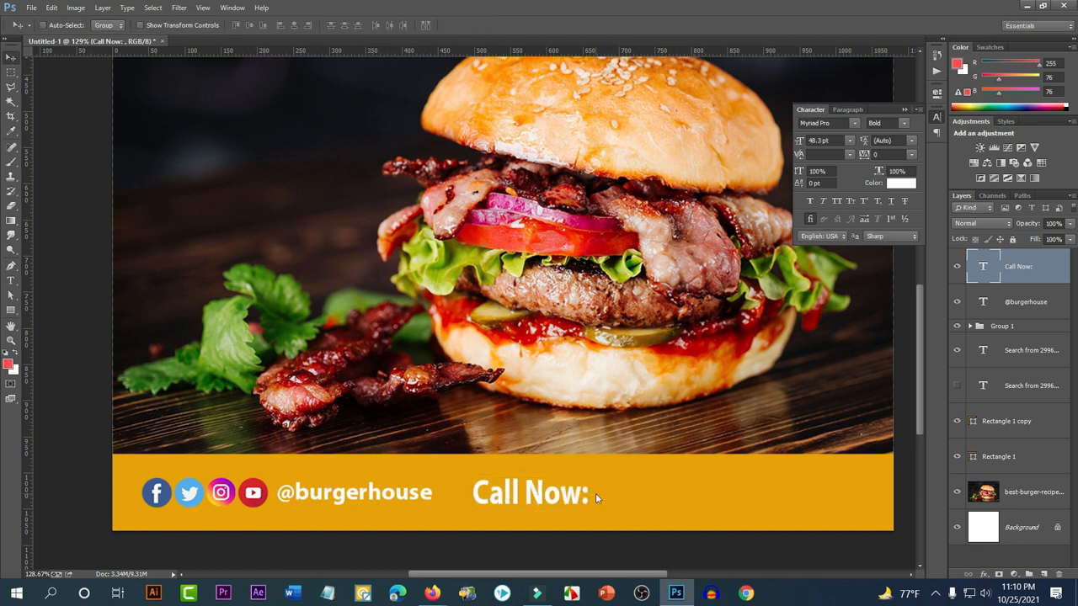
click(11, 281)
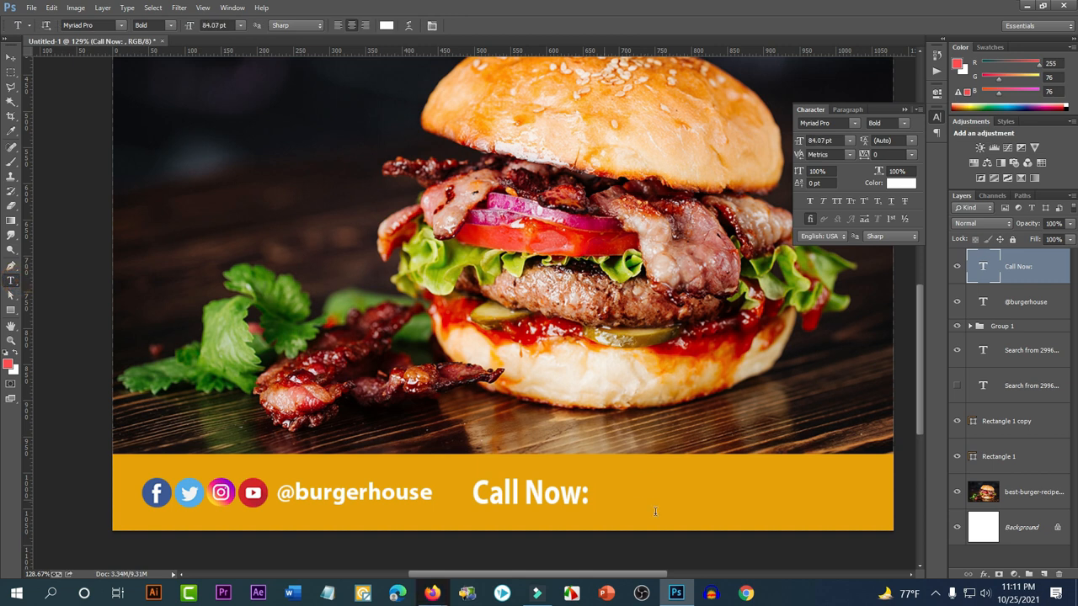
Type the phone number after 'Call Now:' and delete the stray asterisk
click(604, 498)
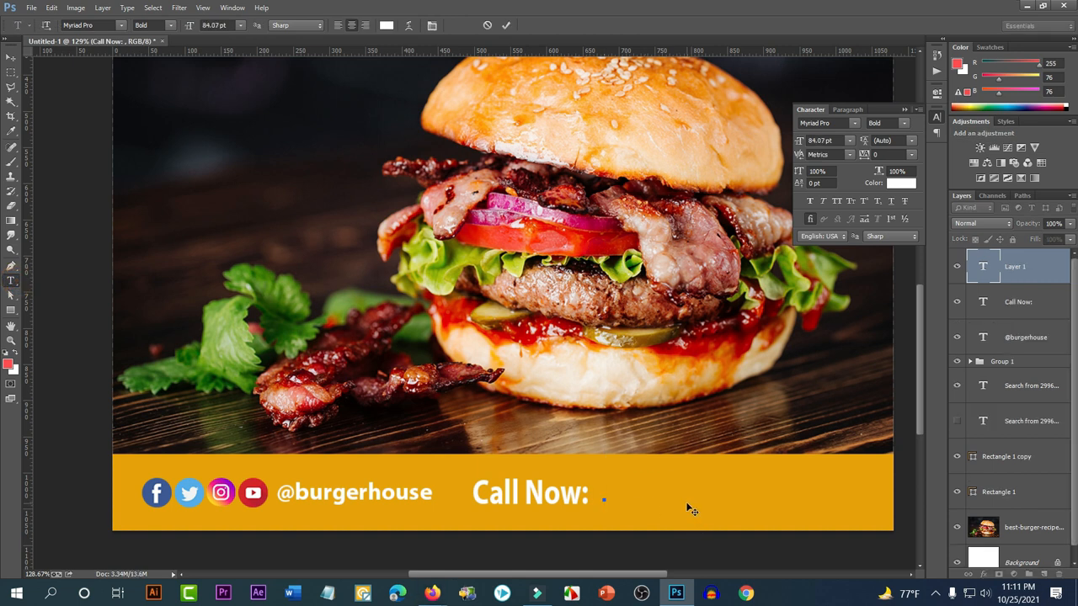
text(0)
key(BackSpace)
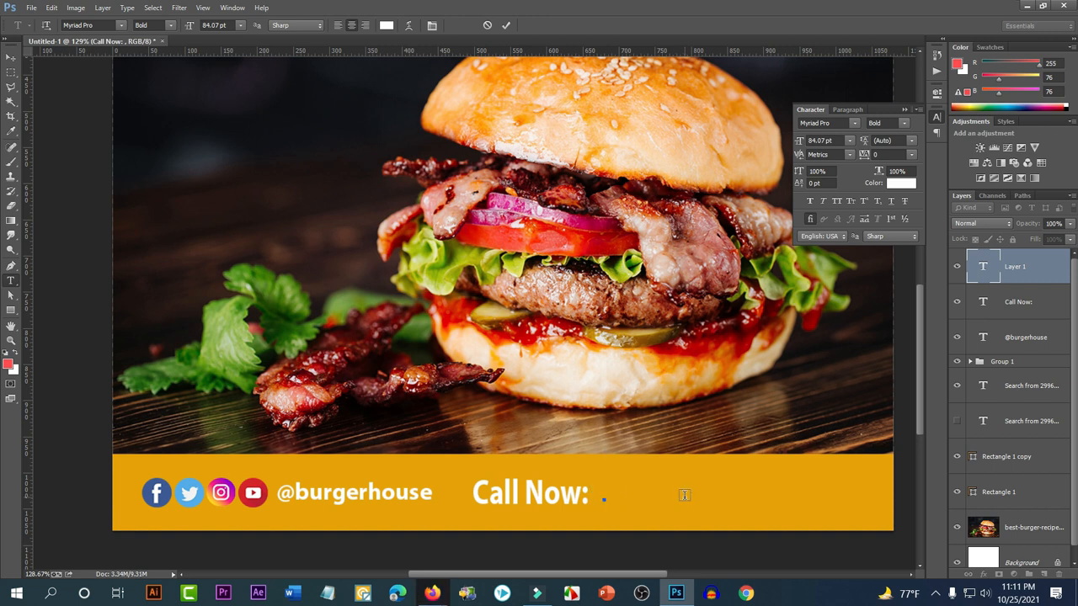
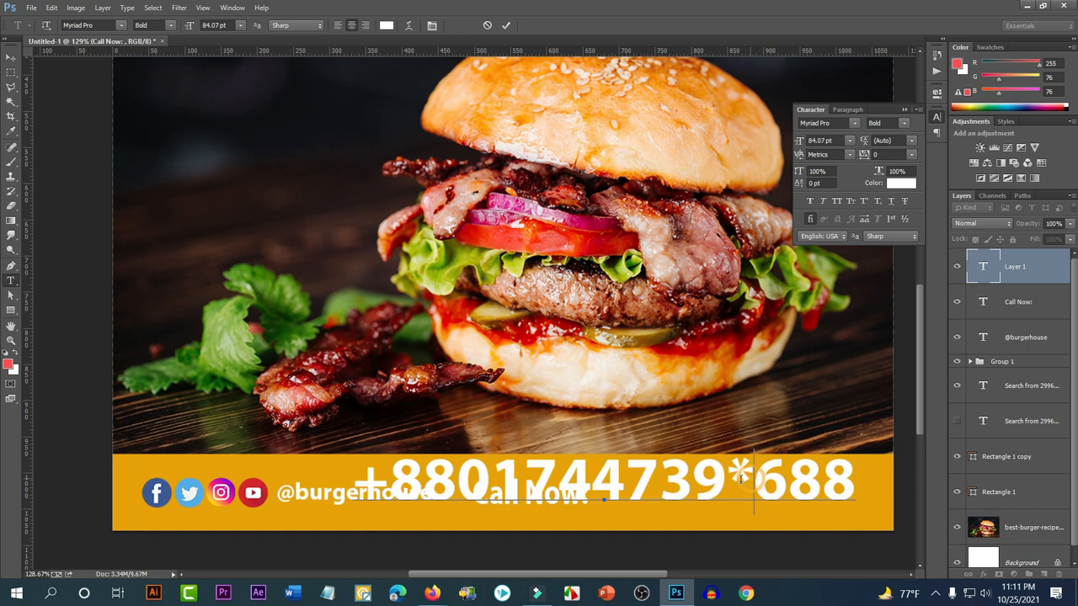
drag(752, 476, 731, 480)
key(BackSpace)
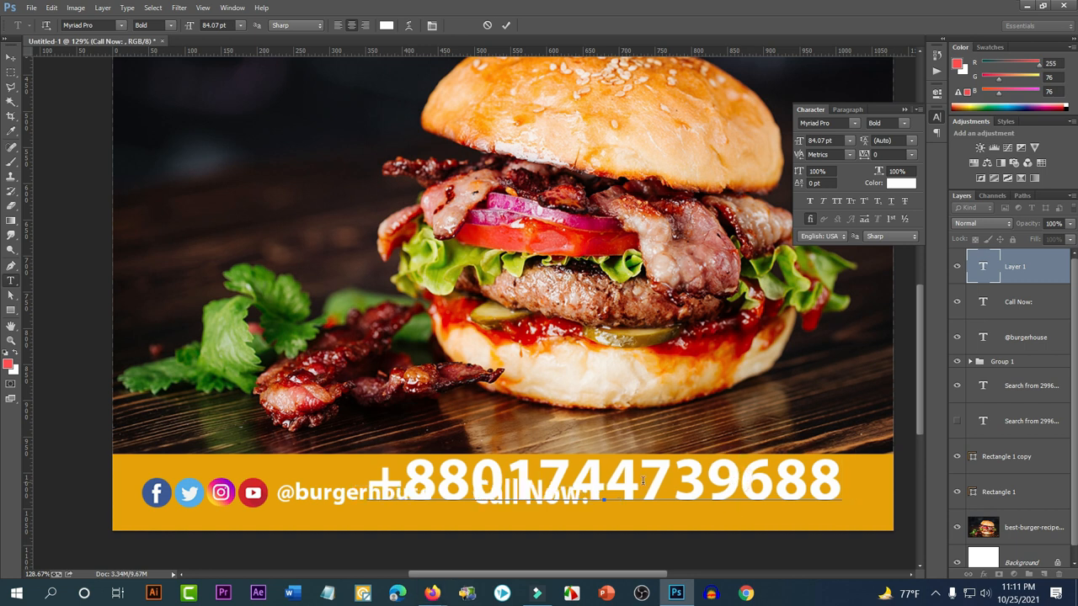
click(11, 57)
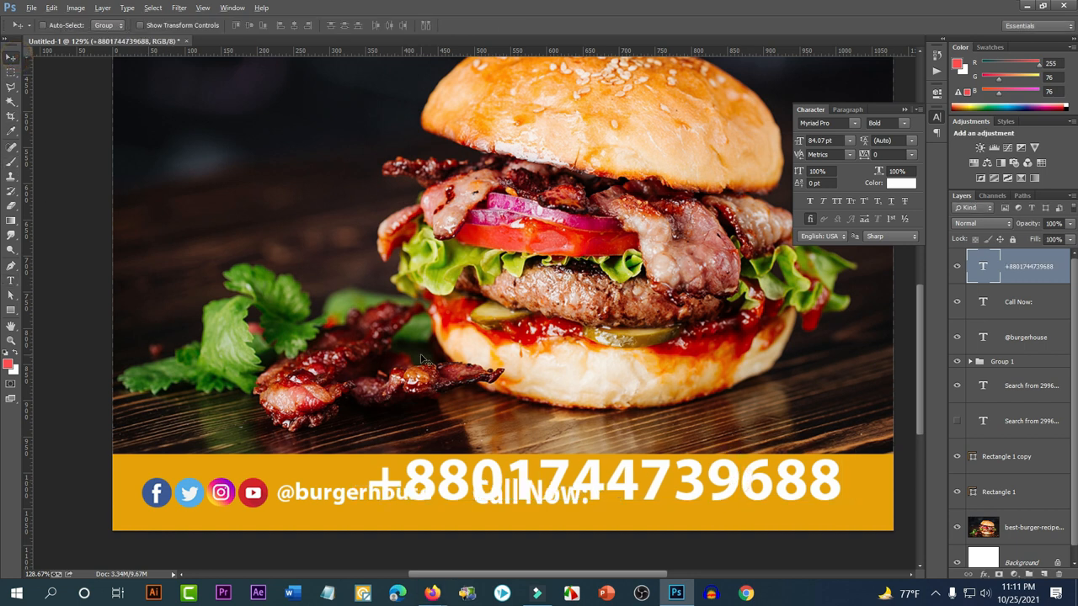
Move the phone number into the bottom band and scale and narrow it to fit
key(ctrl+0)
drag(525, 495, 678, 509)
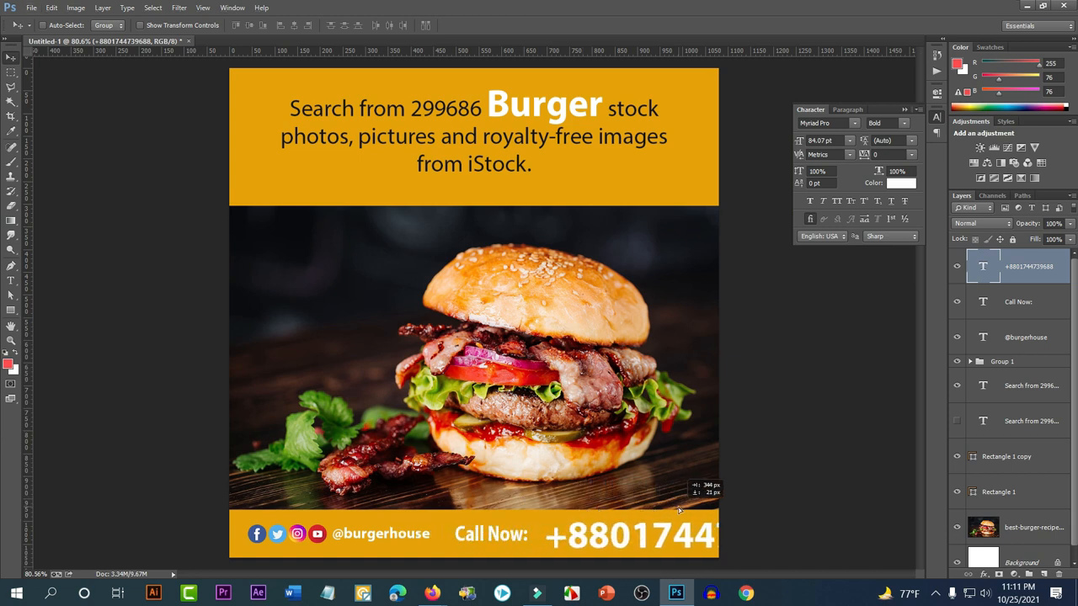
key(ctrl+t)
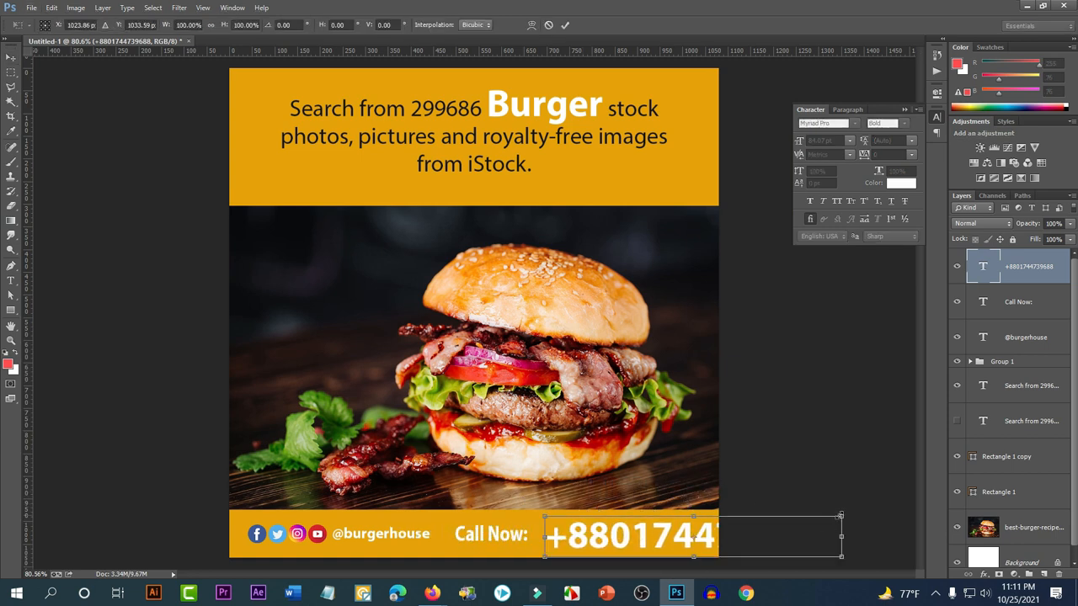
drag(840, 516, 792, 517)
drag(726, 539, 663, 538)
drag(729, 534, 713, 534)
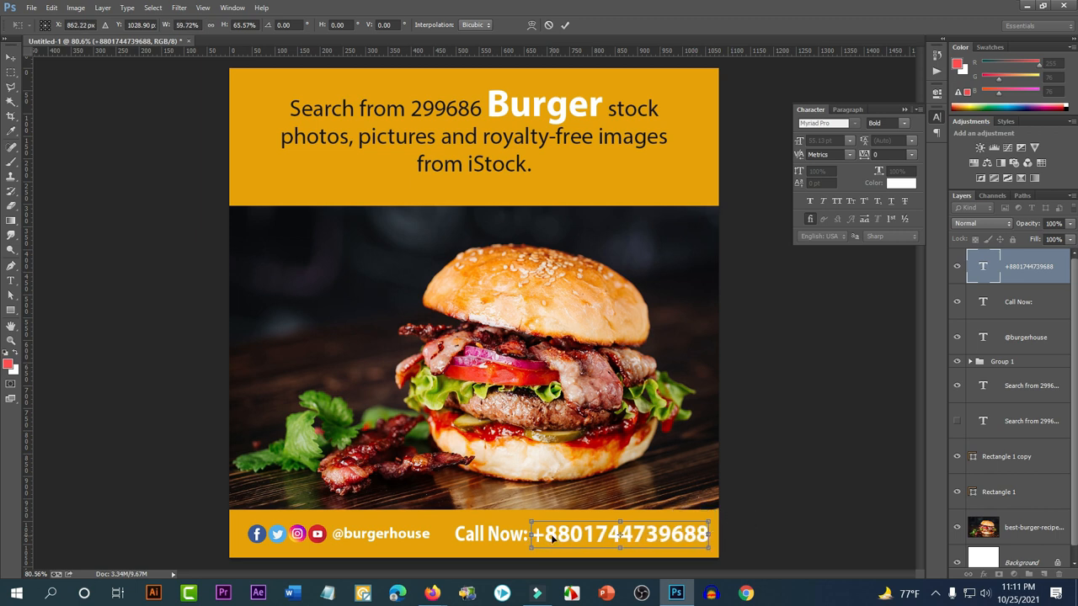
drag(532, 534, 545, 534)
key(Return)
Place the phone number beside 'Call Now:' and colour 'Call Now:' near-black #212121
scroll(584, 535, up, 2)
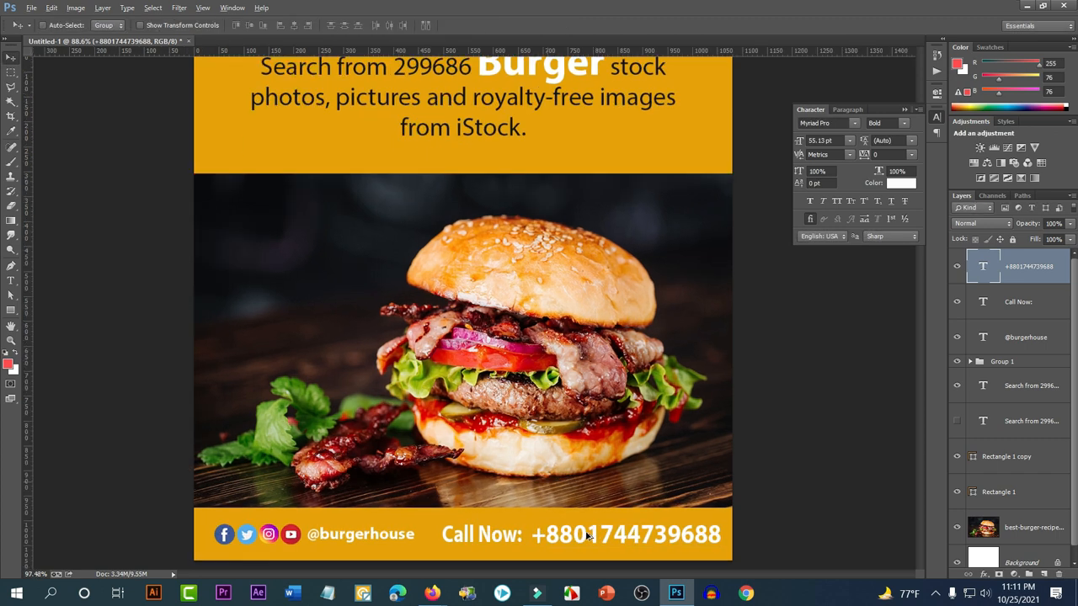
scroll(602, 515, down, 4)
drag(620, 459, 626, 460)
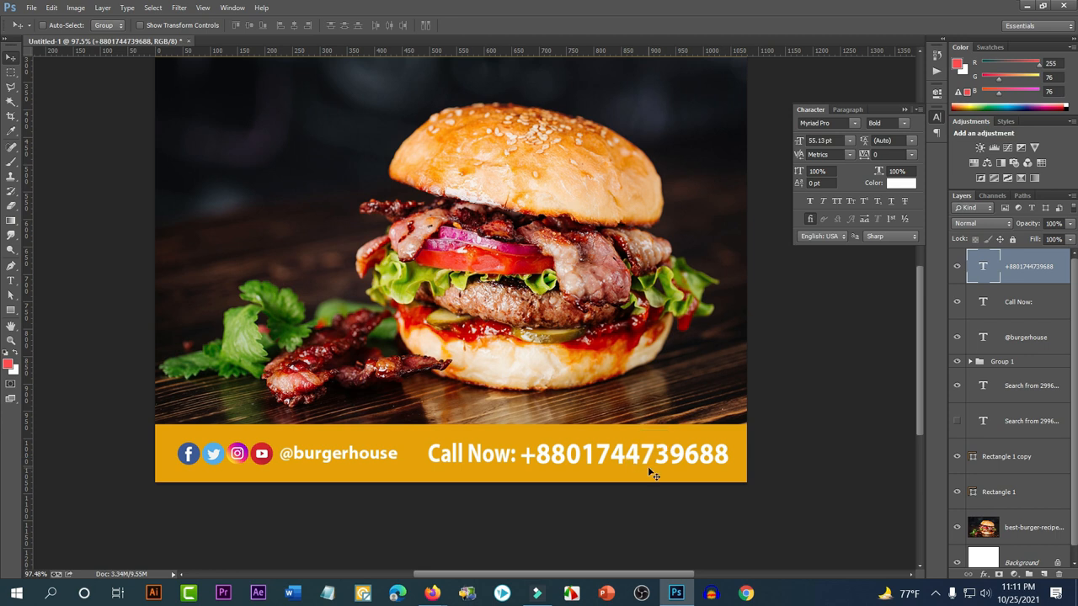
click(1024, 303)
click(900, 183)
click(738, 315)
drag(737, 315, 613, 369)
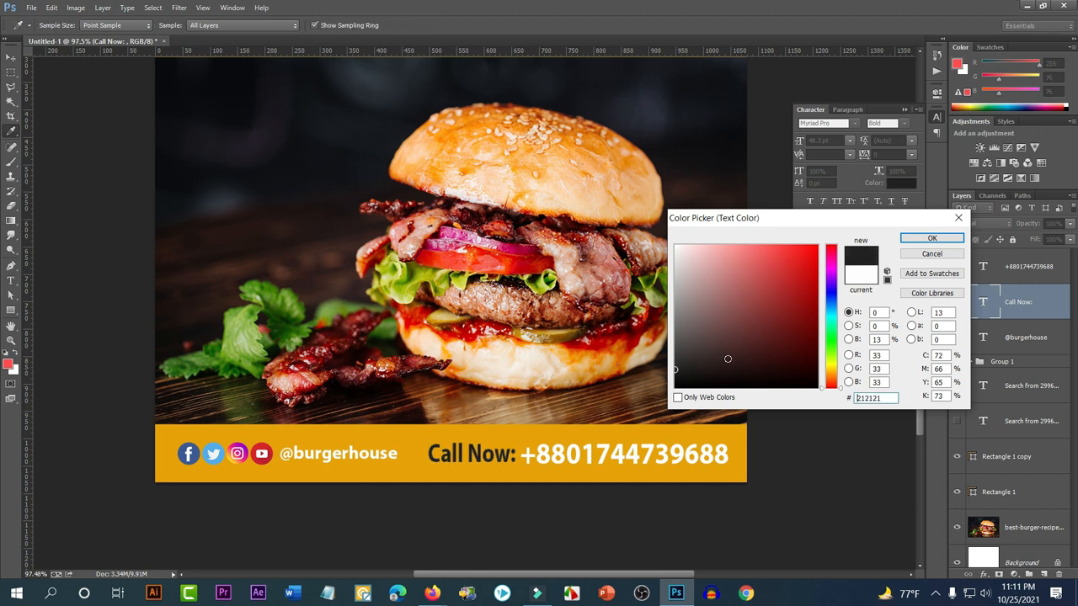
click(930, 238)
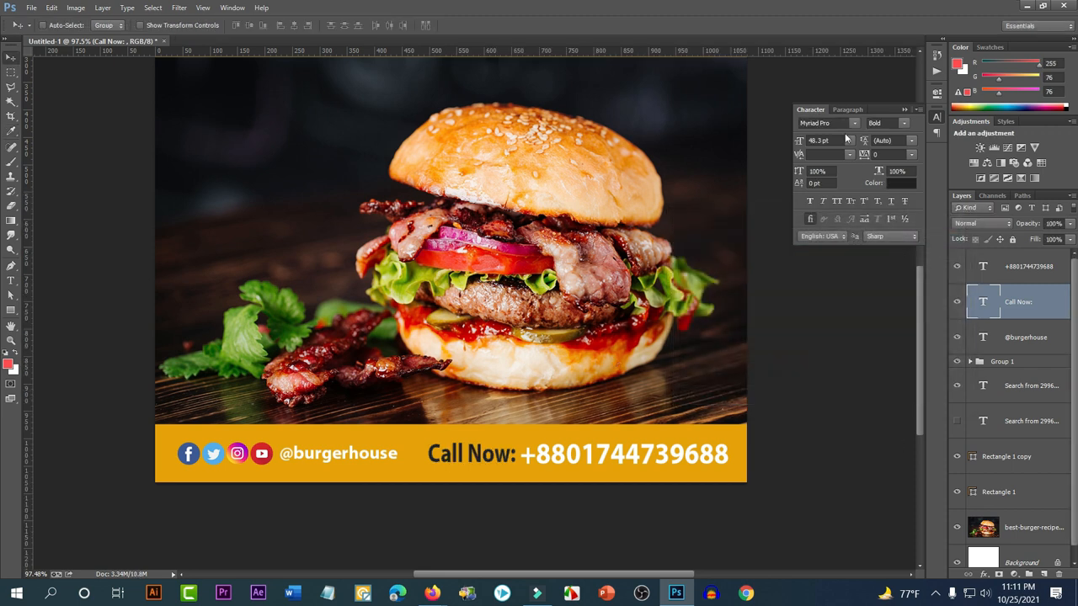
Set both 'Call Now:' and the phone number to Myriad Pro Bold Condensed
click(905, 123)
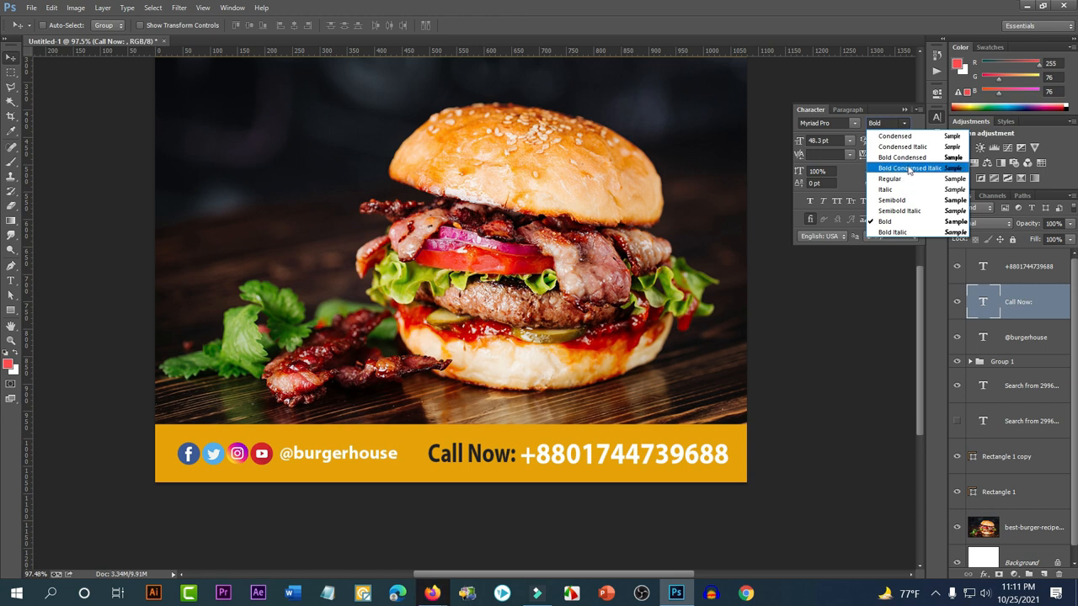
click(903, 158)
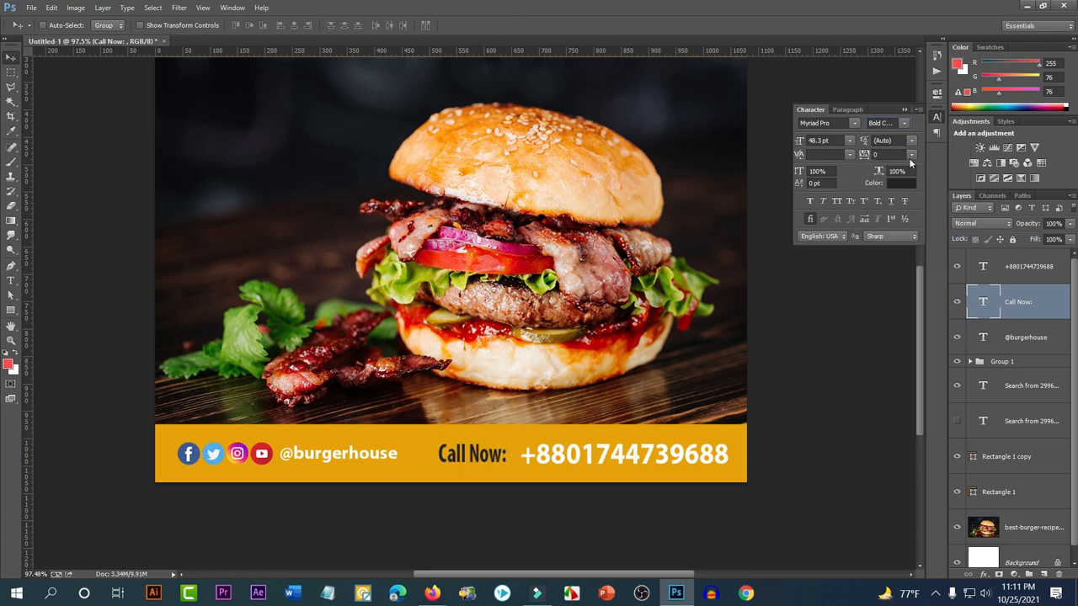
click(1029, 268)
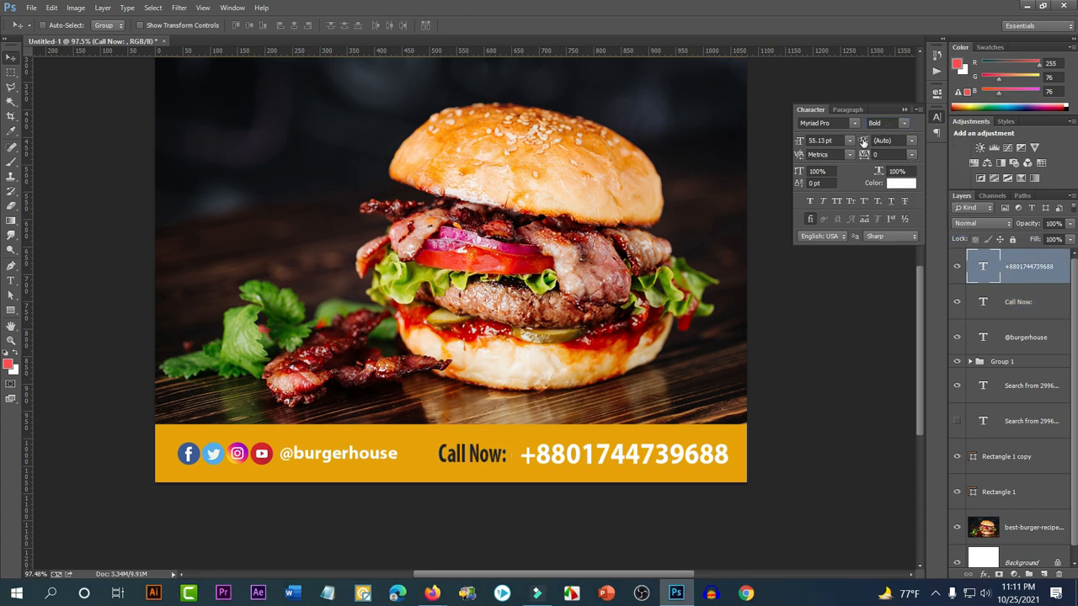
click(911, 127)
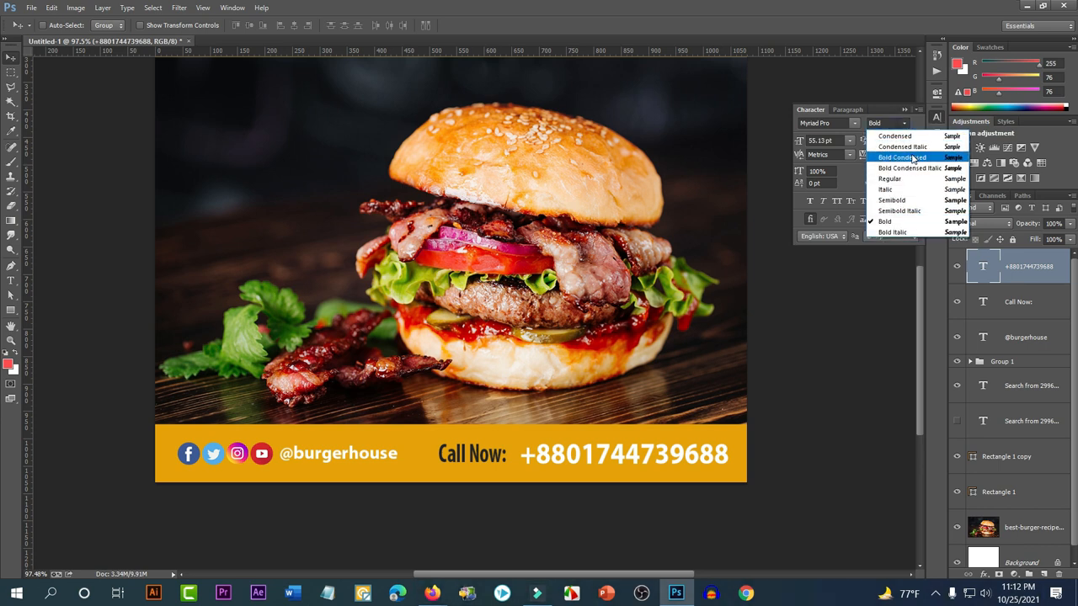
click(912, 158)
Tuck the phone number against 'Call Now:' and move both right in the band
drag(748, 505, 718, 501)
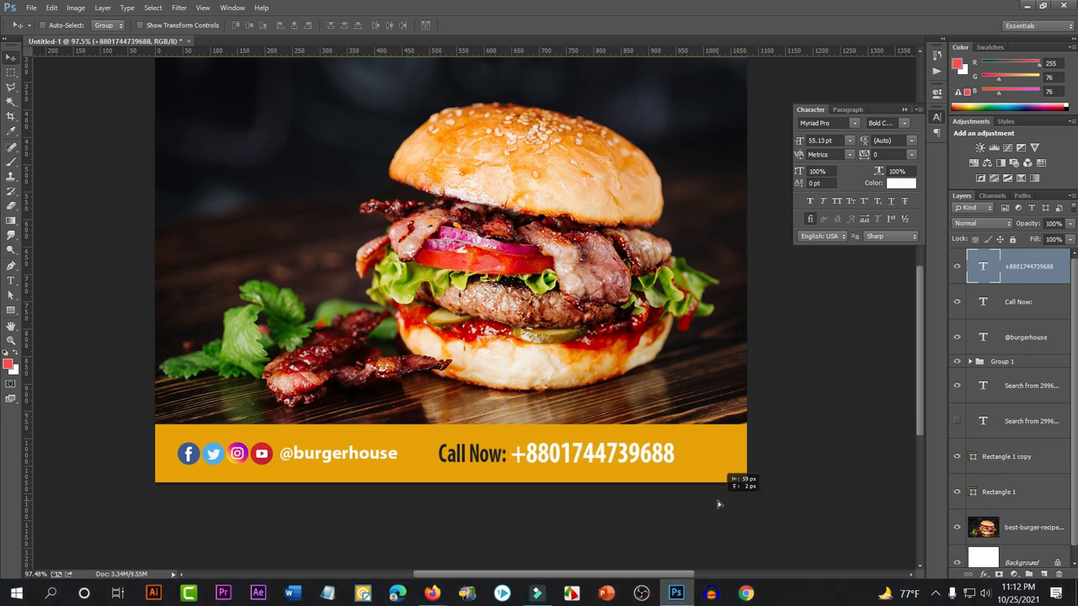
shift+click(1032, 305)
drag(585, 482, 638, 481)
scroll(591, 481, down, 1)
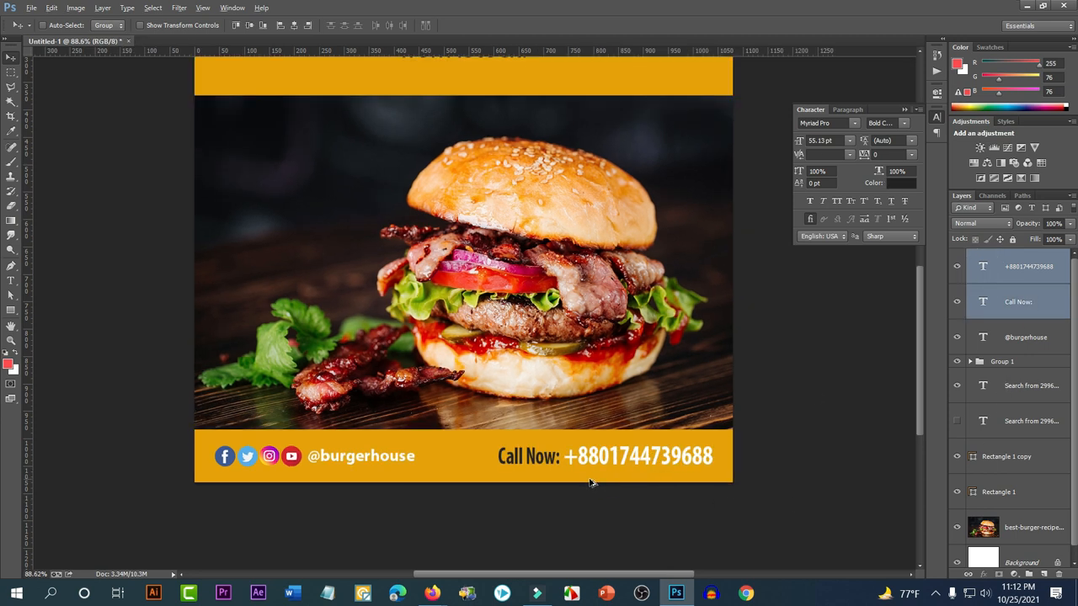
scroll(591, 482, down, 4)
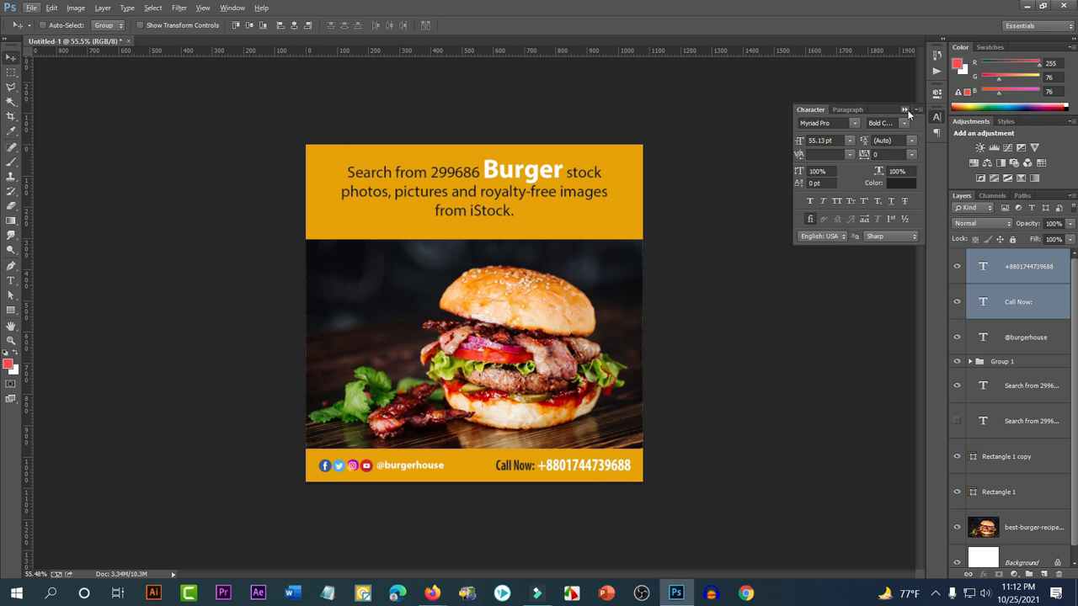
Collapse the Character panel and minimize Photoshop to reveal the Firefox Facebook post
click(906, 111)
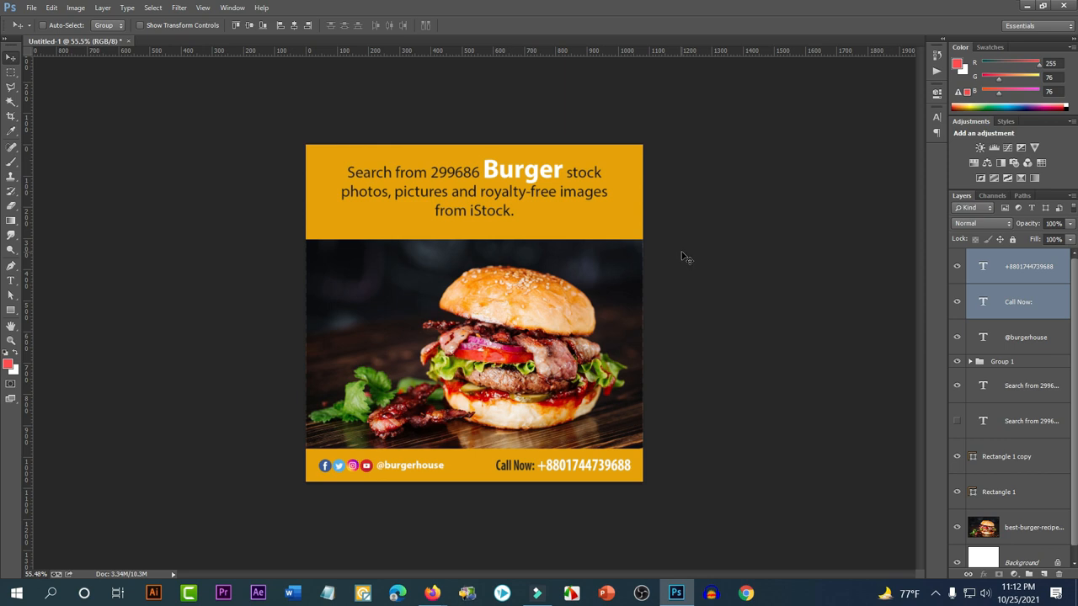
click(1027, 5)
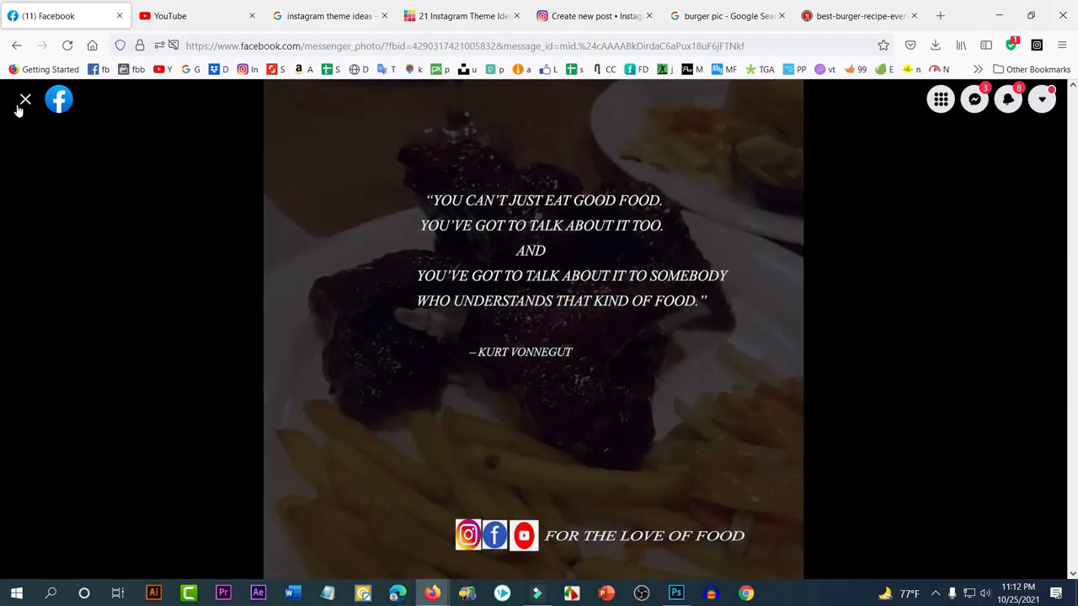
Switch to the Instagram tab and scroll through the profile's 58-post grid and back up
click(553, 7)
scroll(738, 348, down, 10)
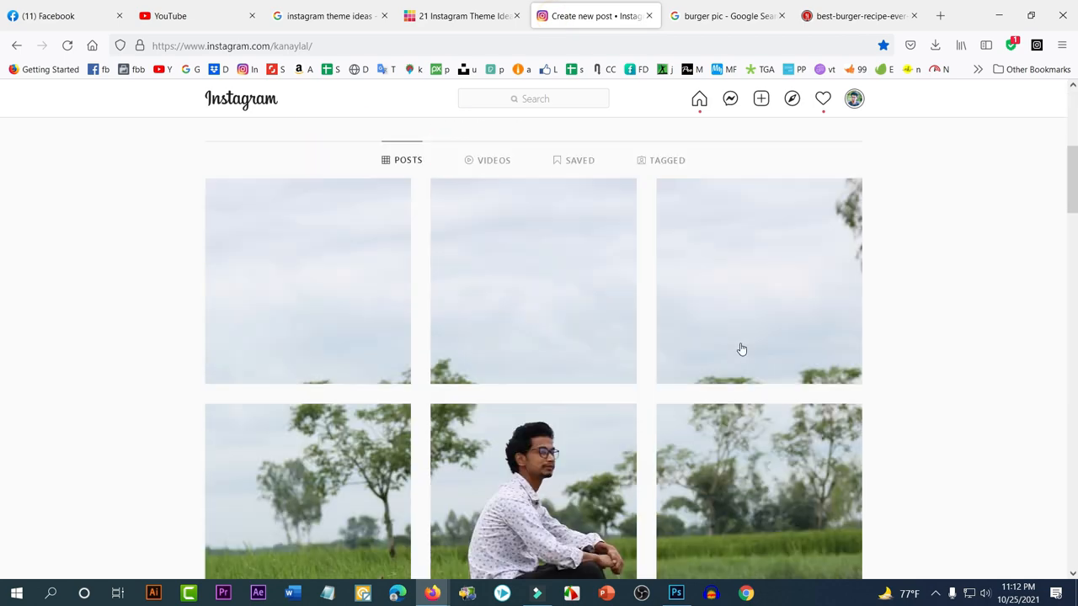
scroll(875, 350, down, 4)
scroll(876, 348, up, 4)
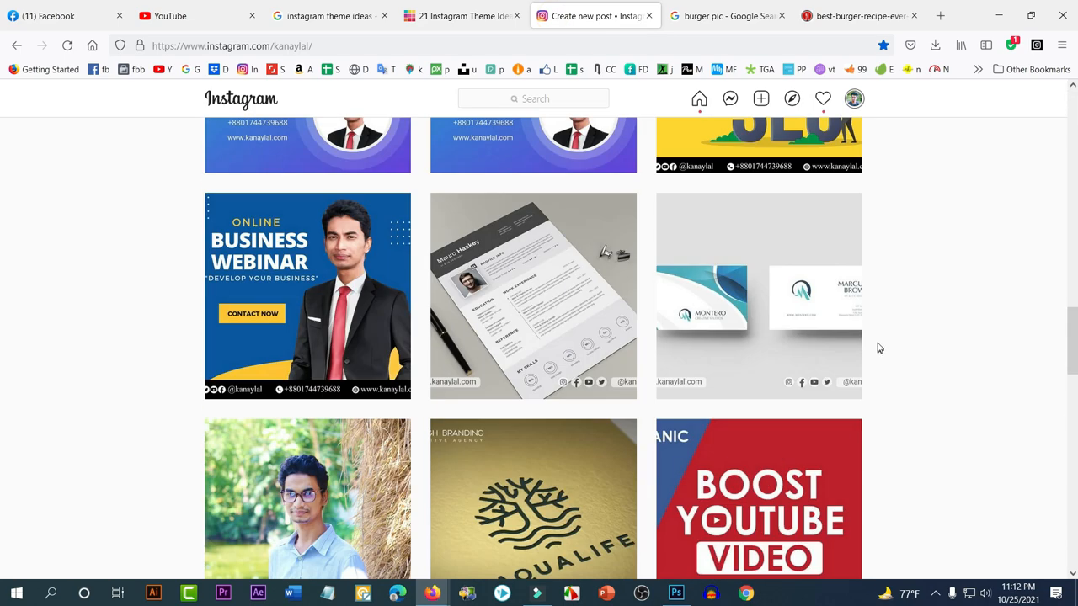
scroll(873, 341, down, 10)
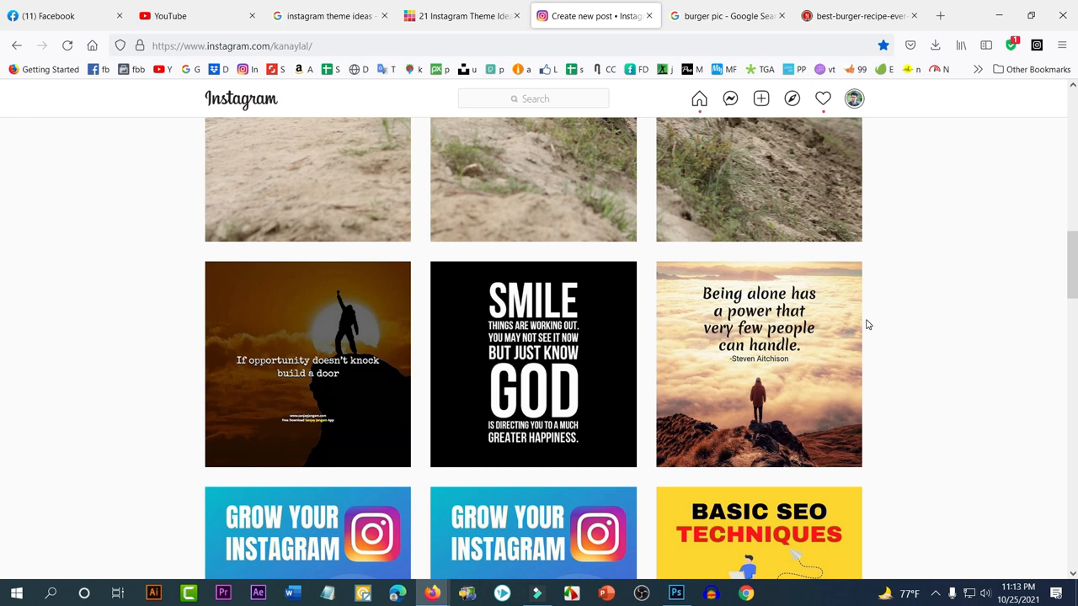
scroll(867, 325, up, 9)
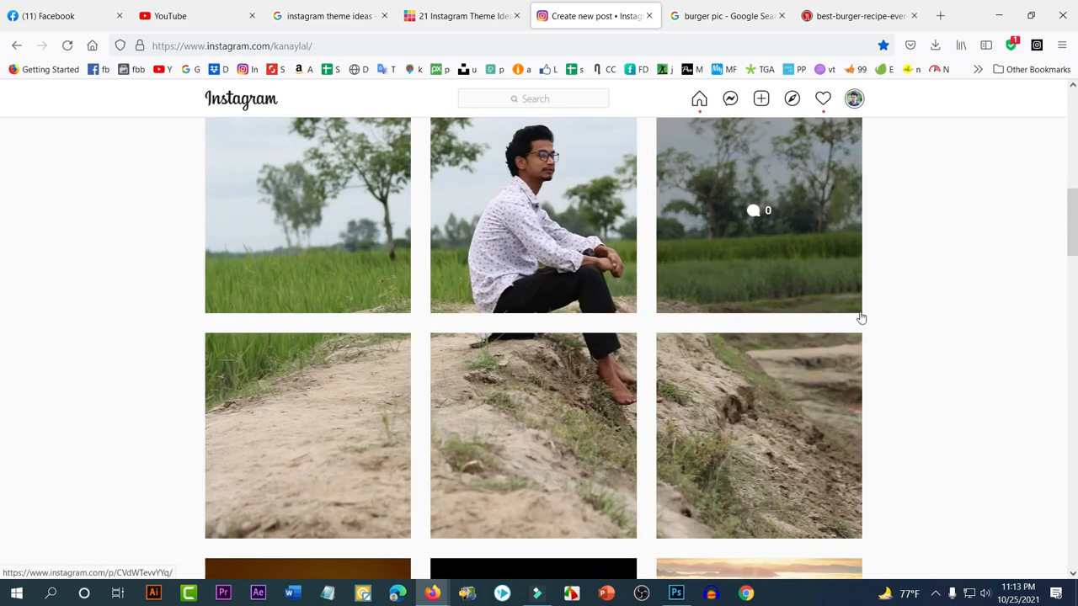
scroll(846, 309, down, 4)
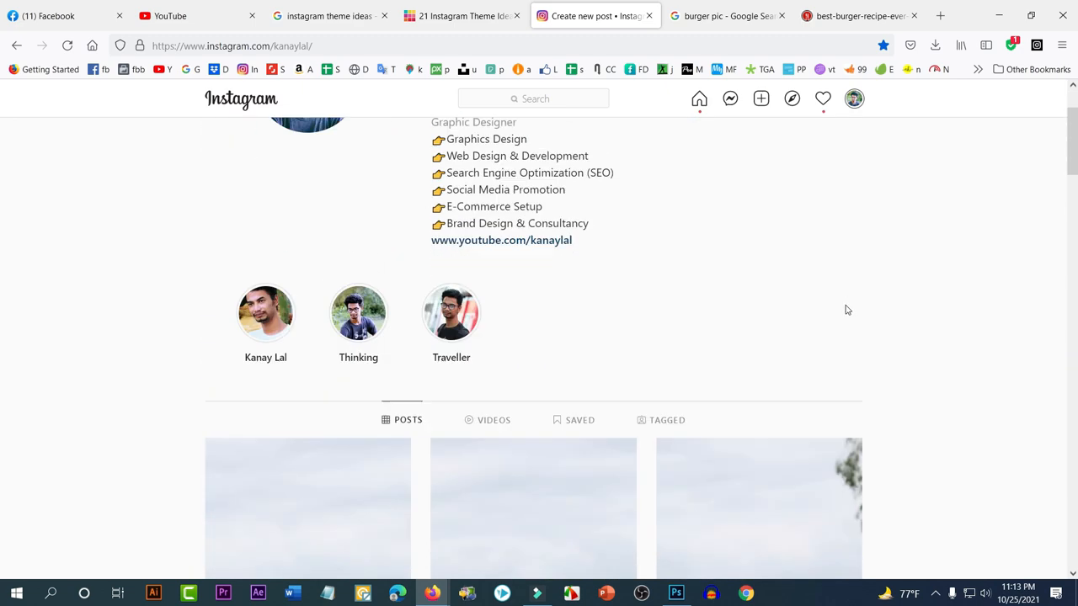
scroll(897, 299, down, 3)
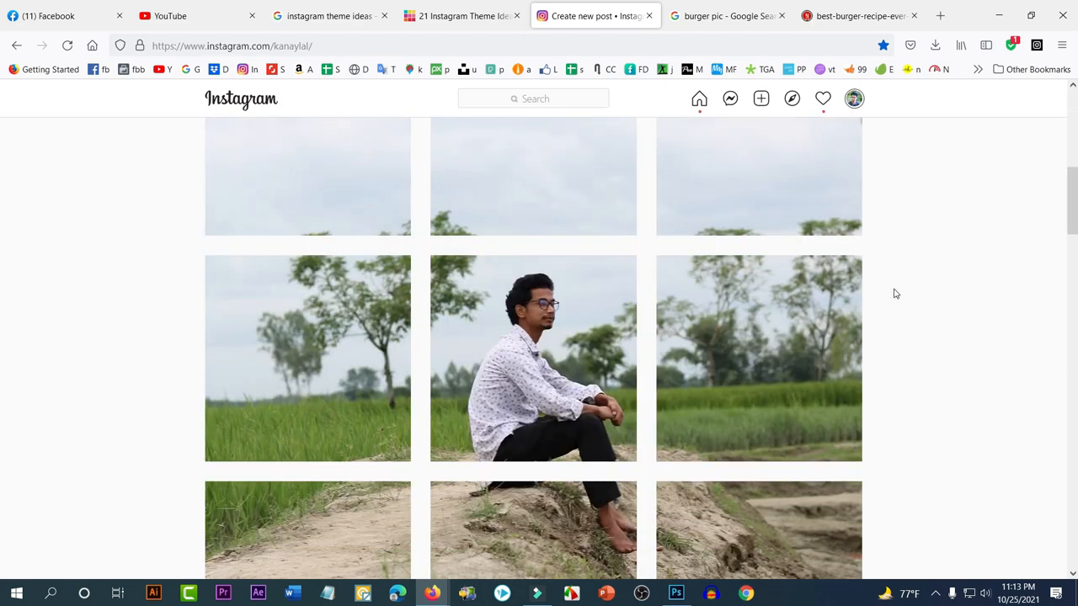
scroll(876, 286, up, 4)
scroll(842, 286, up, 2)
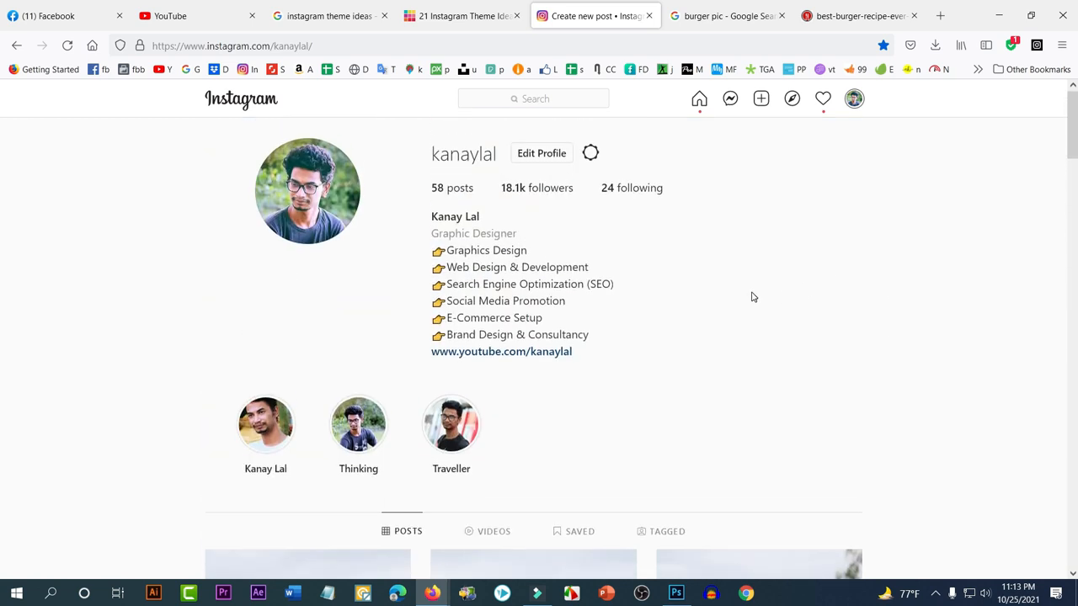